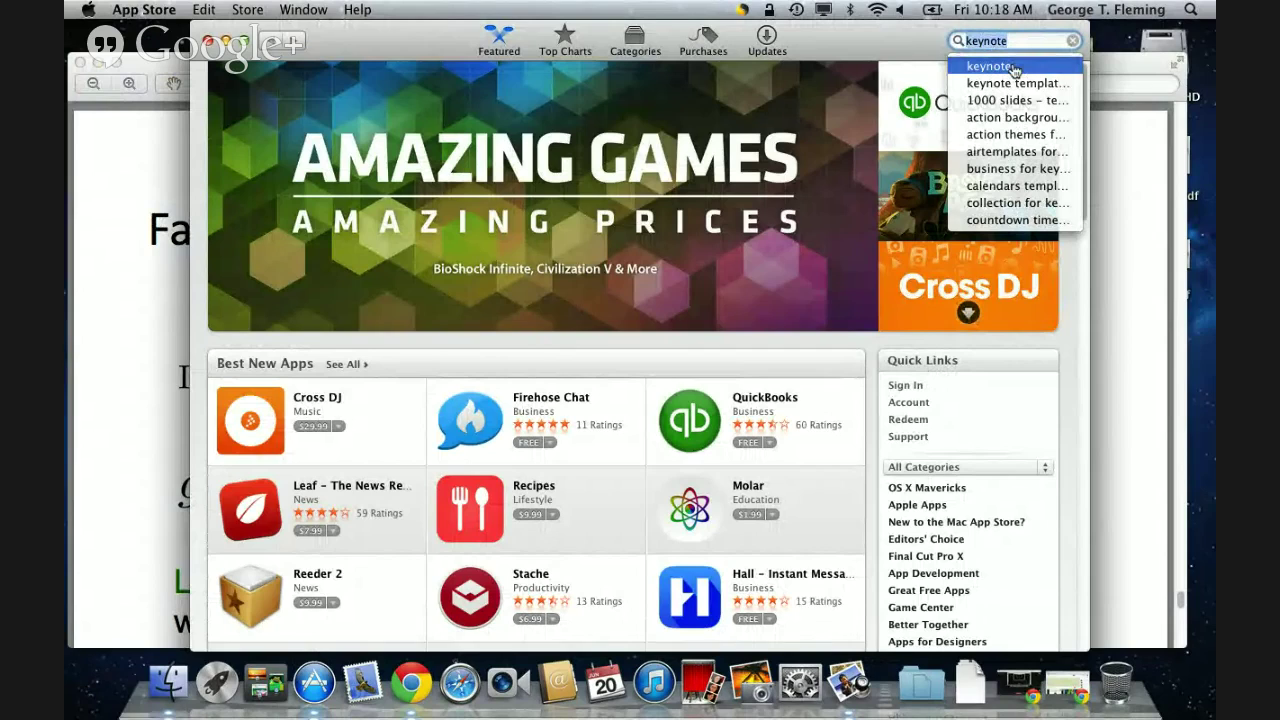
Look up keynote in the App Store, and close the store window and the QCDNA_brower.pdf document
click(1013, 67)
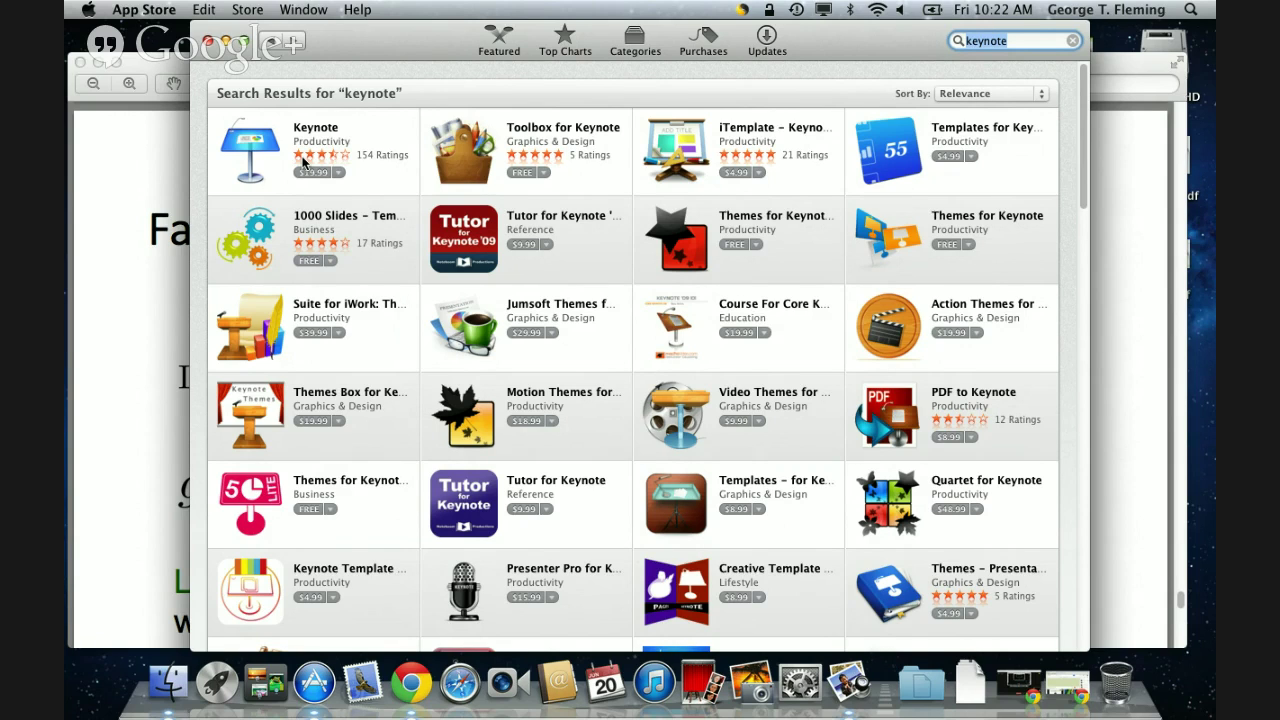
click(209, 41)
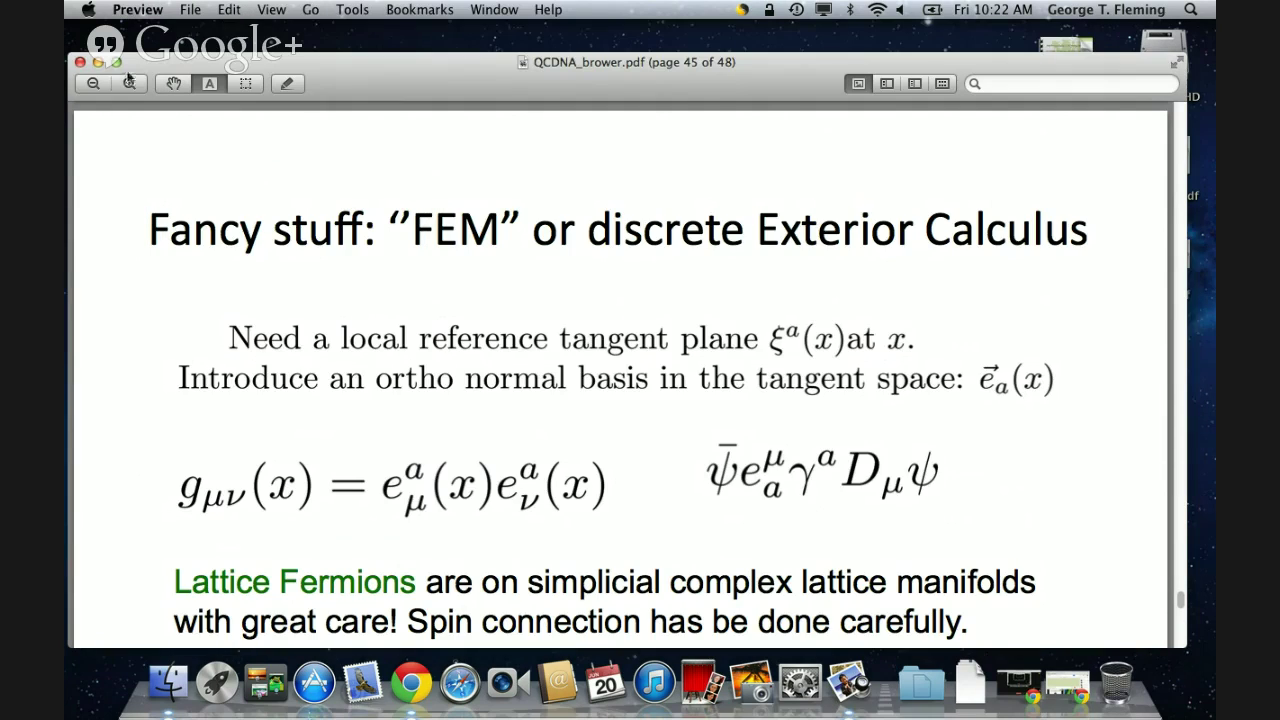
click(80, 62)
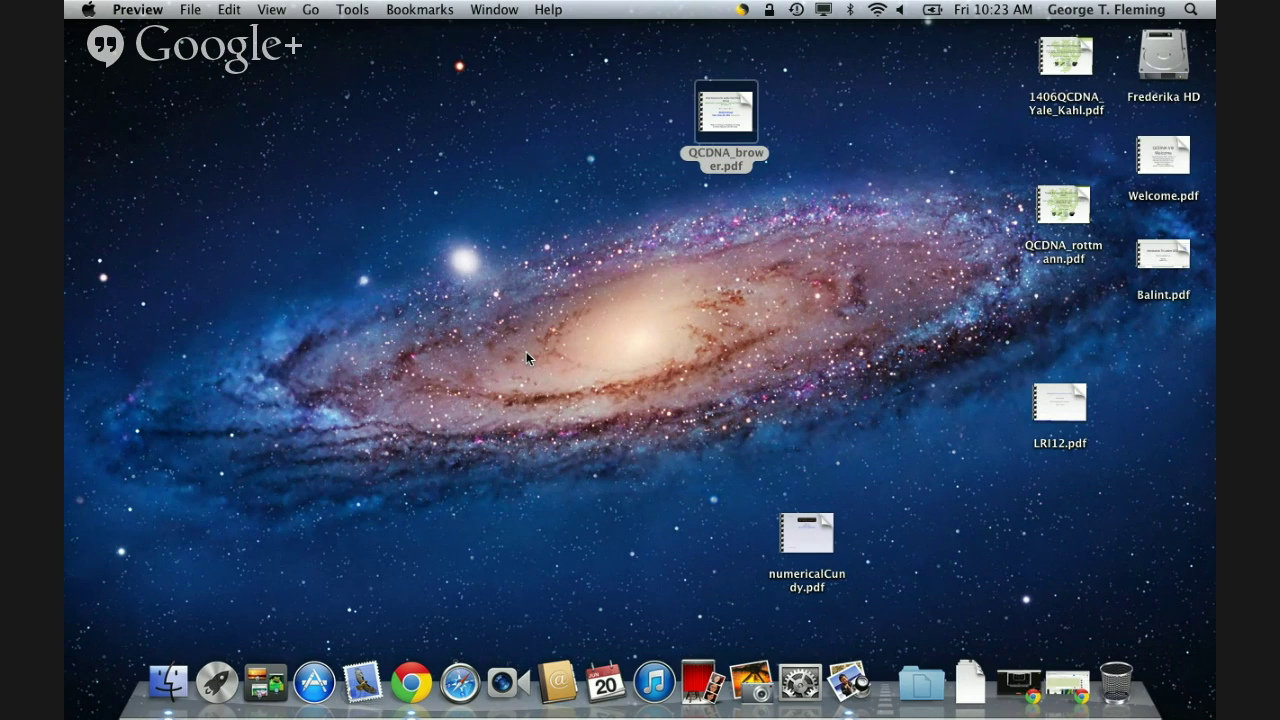
Sort the desktop icons by name
click(271, 9)
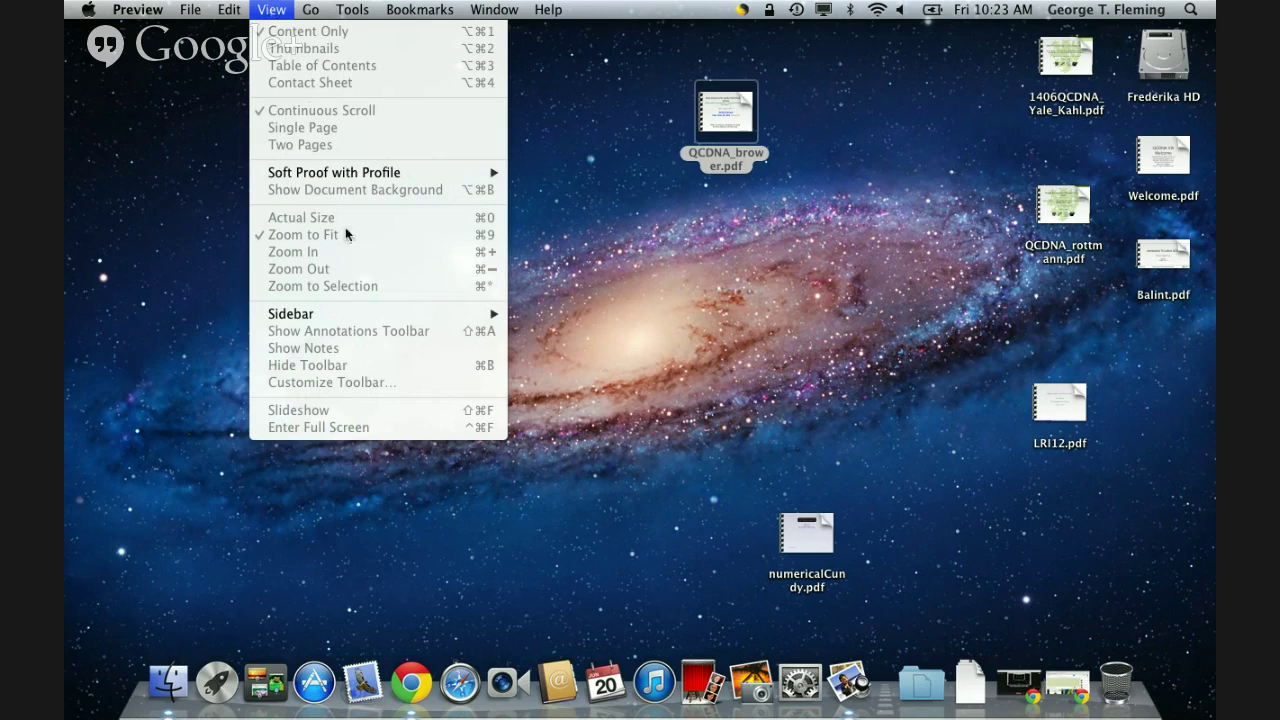
click(469, 114)
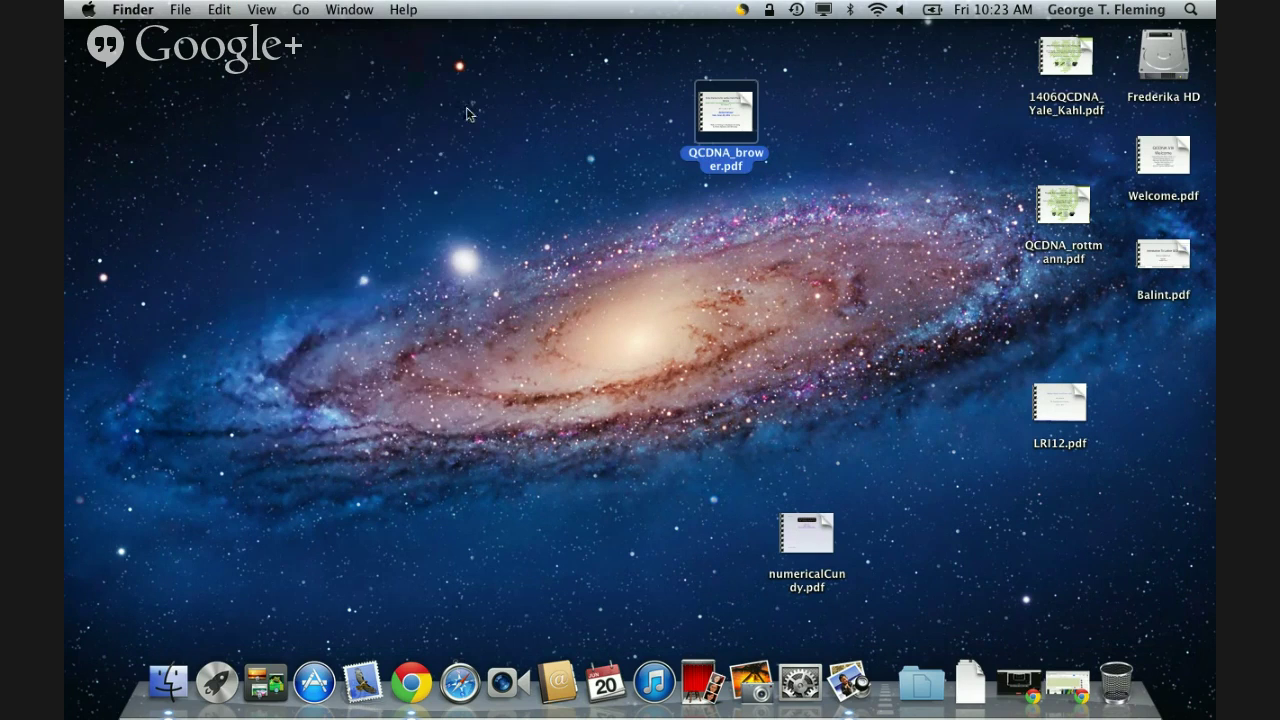
click(267, 9)
mouse_move(345, 129)
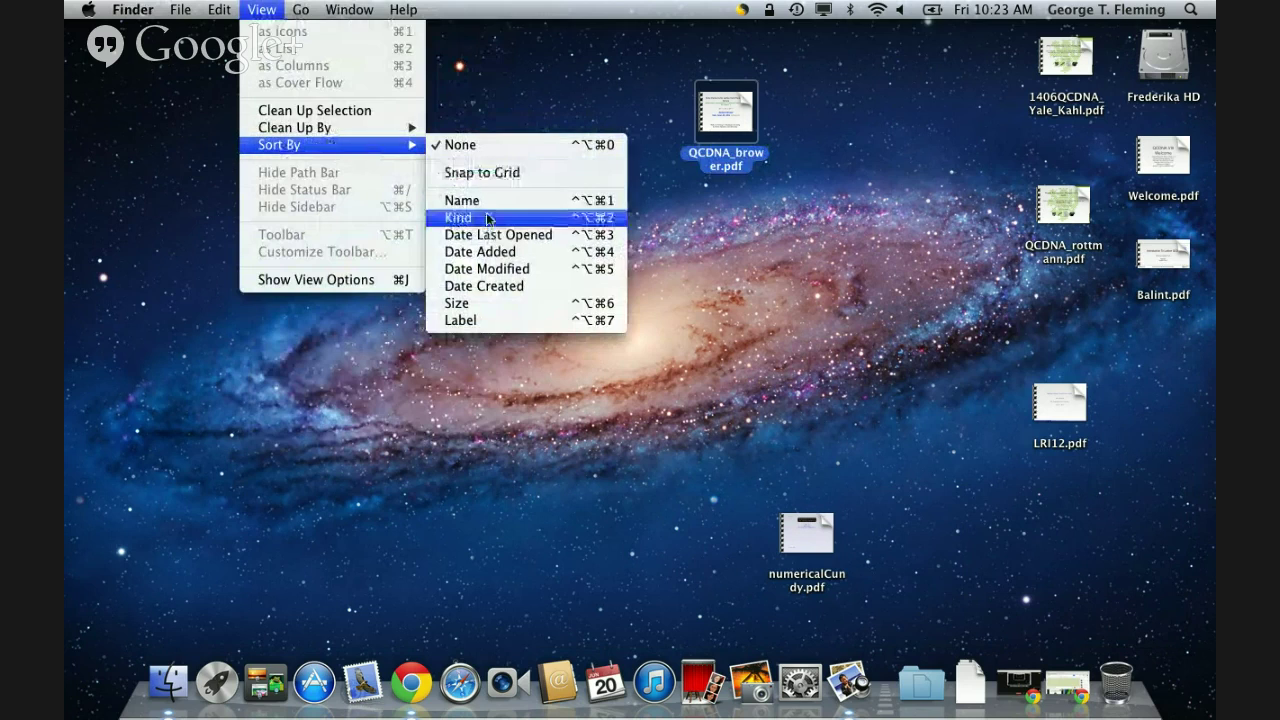
click(490, 200)
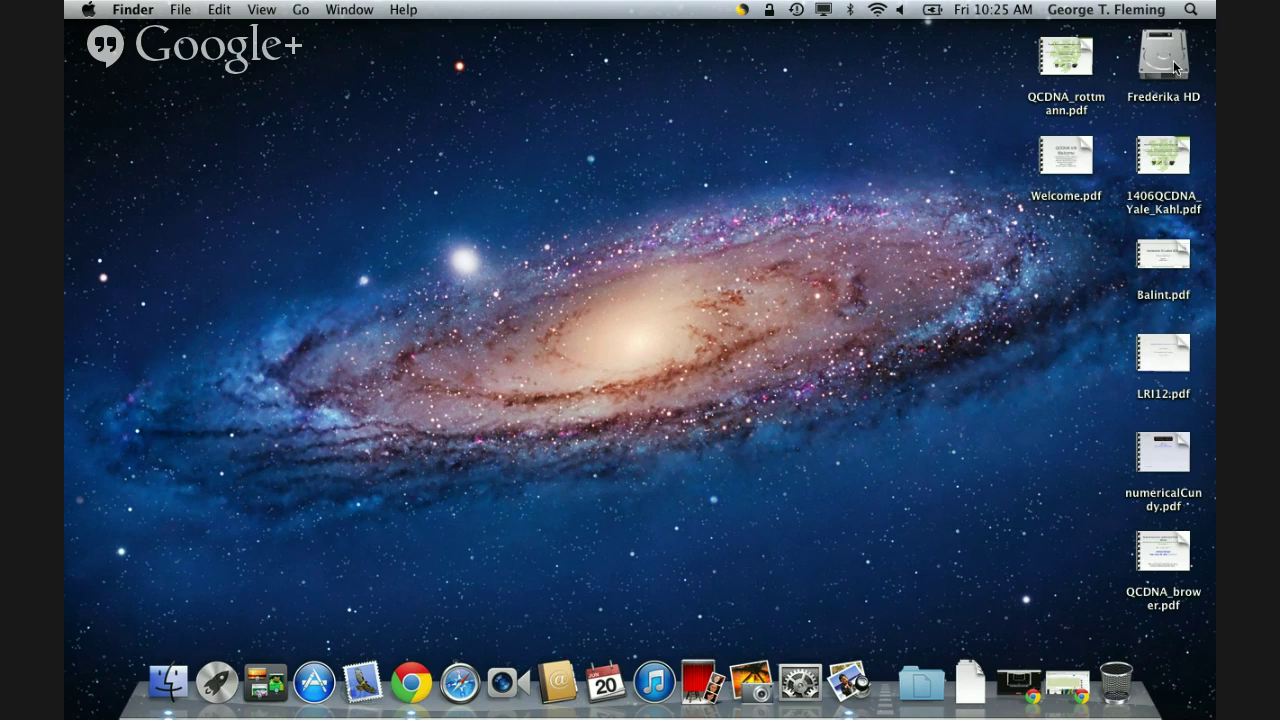
Copy iWork09Trial.dmg and QCDNA2014-Lin from the NO NAME drive to the desktop, and dismiss the disk ejection warning
double_click(1180, 150)
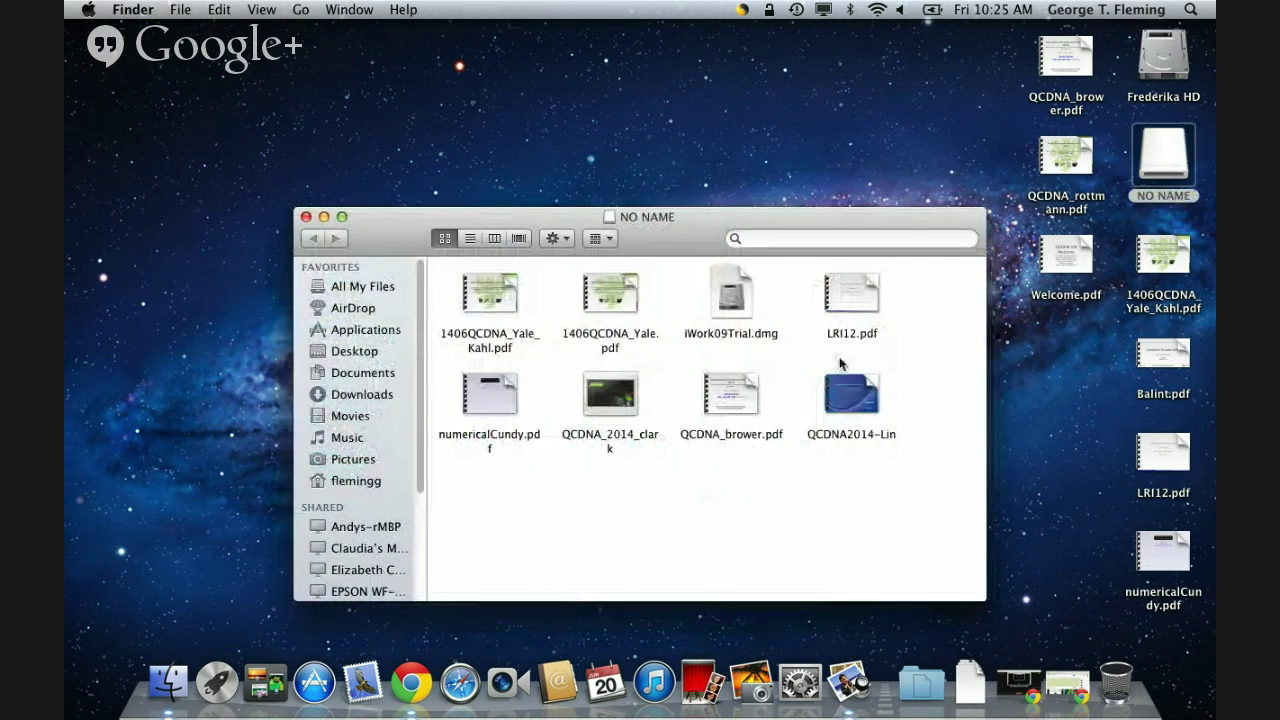
drag(748, 300, 510, 148)
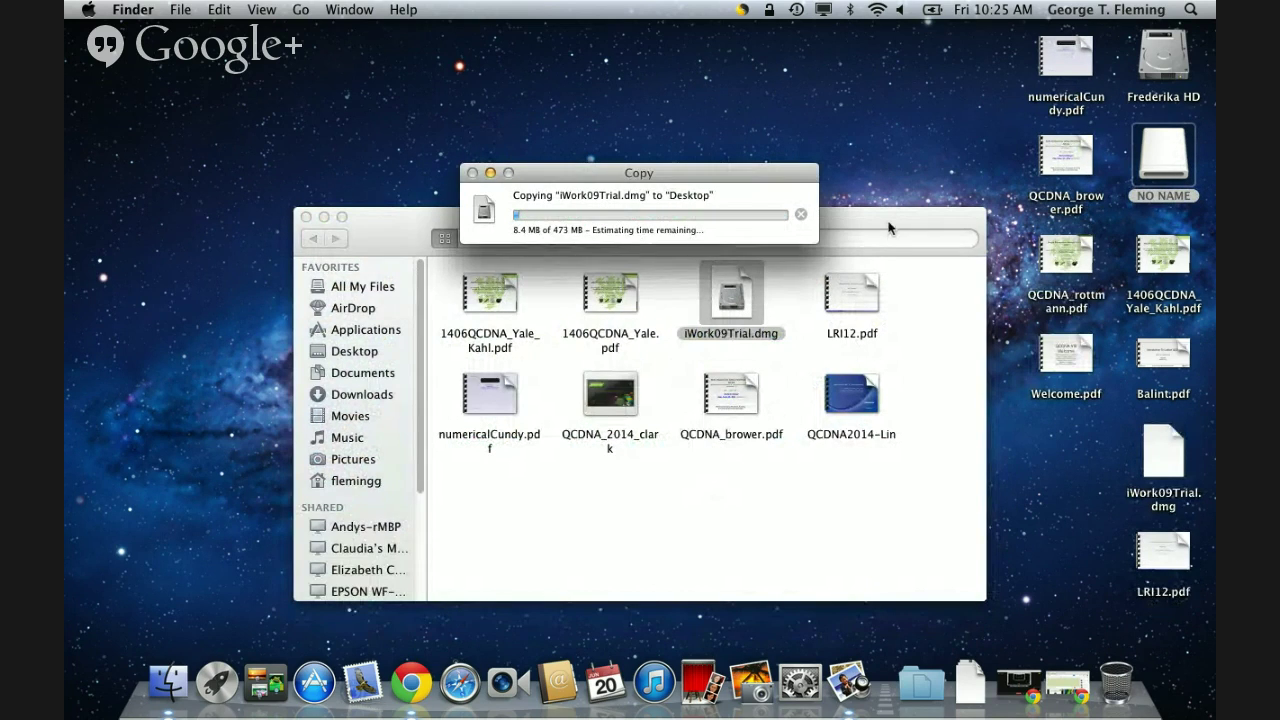
drag(889, 228, 873, 285)
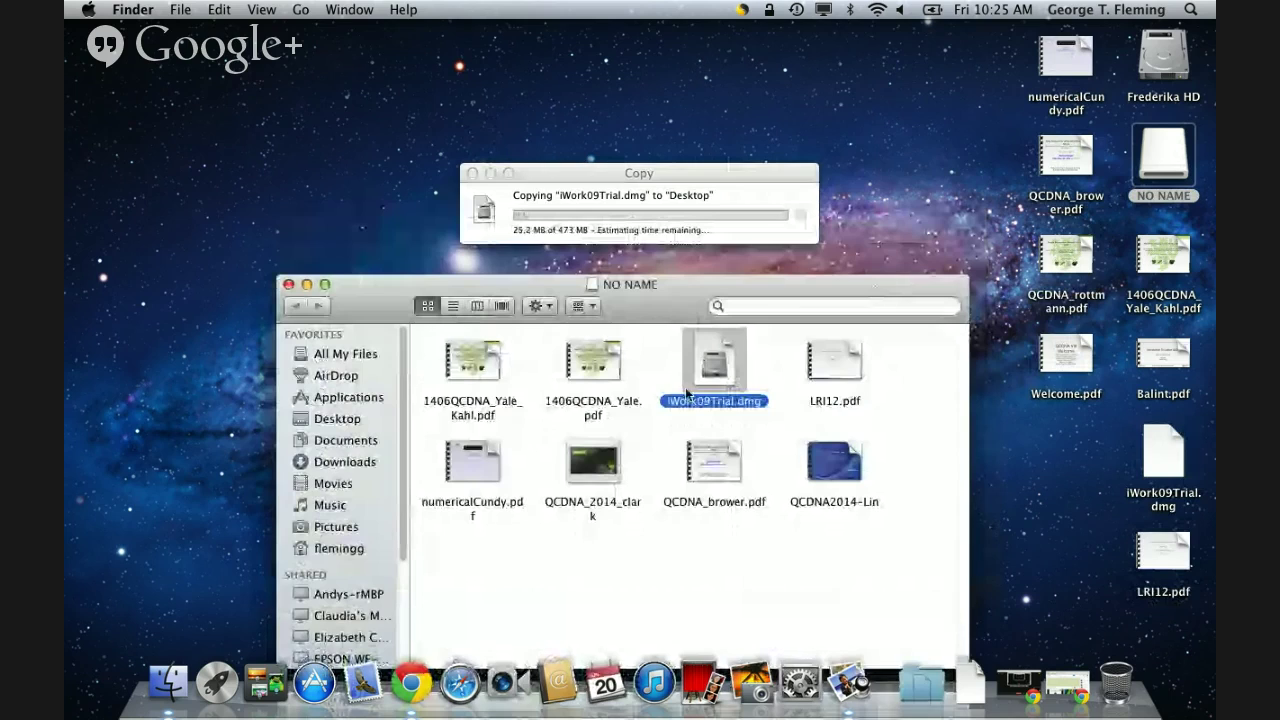
drag(687, 393, 953, 175)
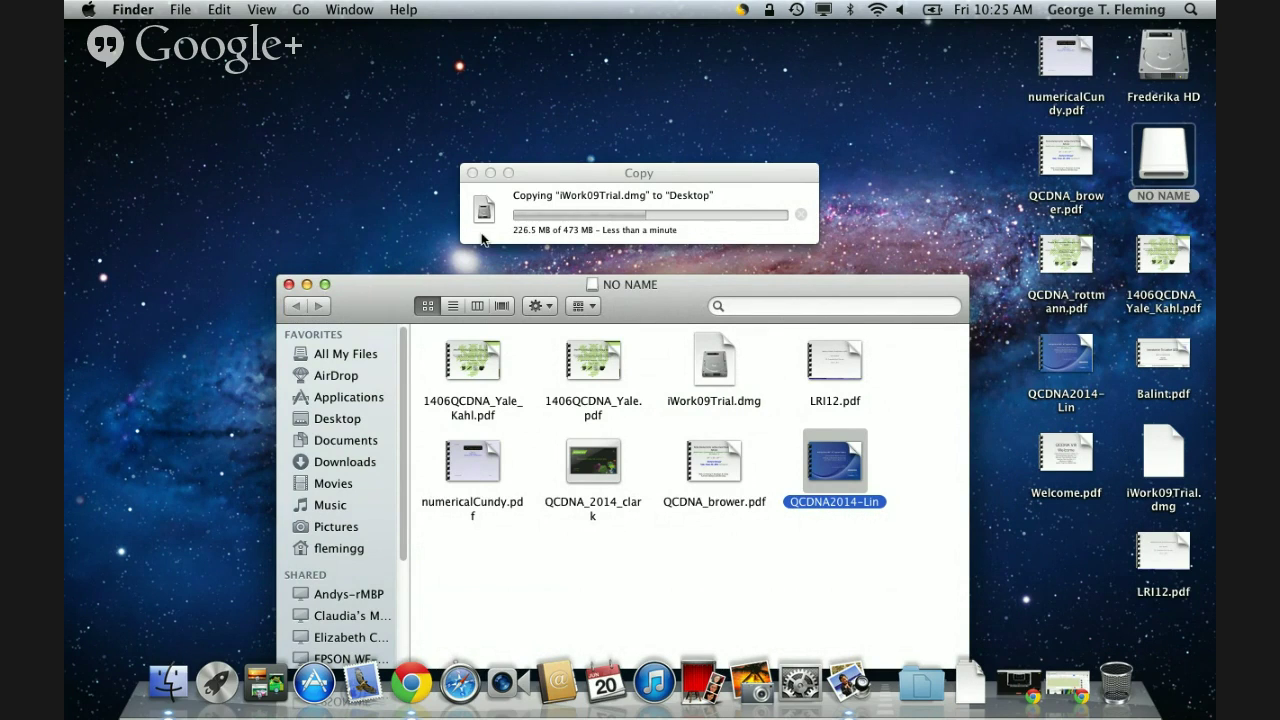
drag(599, 175, 792, 40)
drag(655, 288, 607, 174)
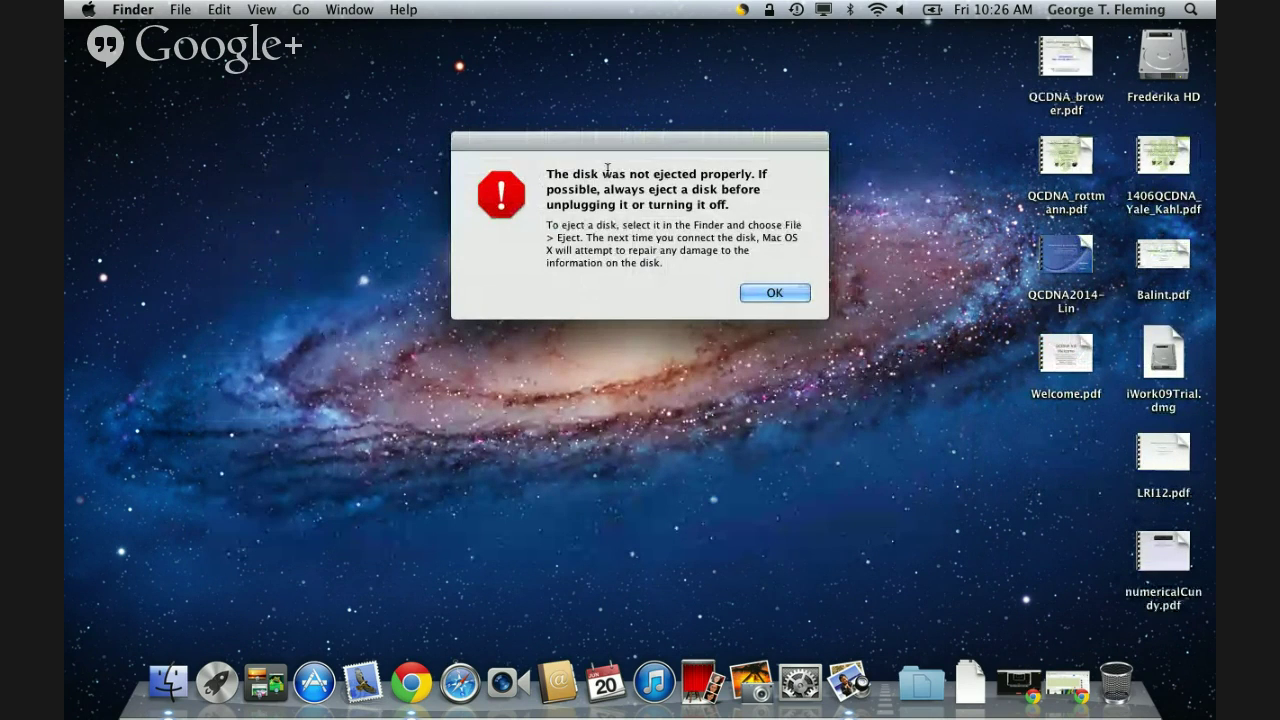
click(770, 292)
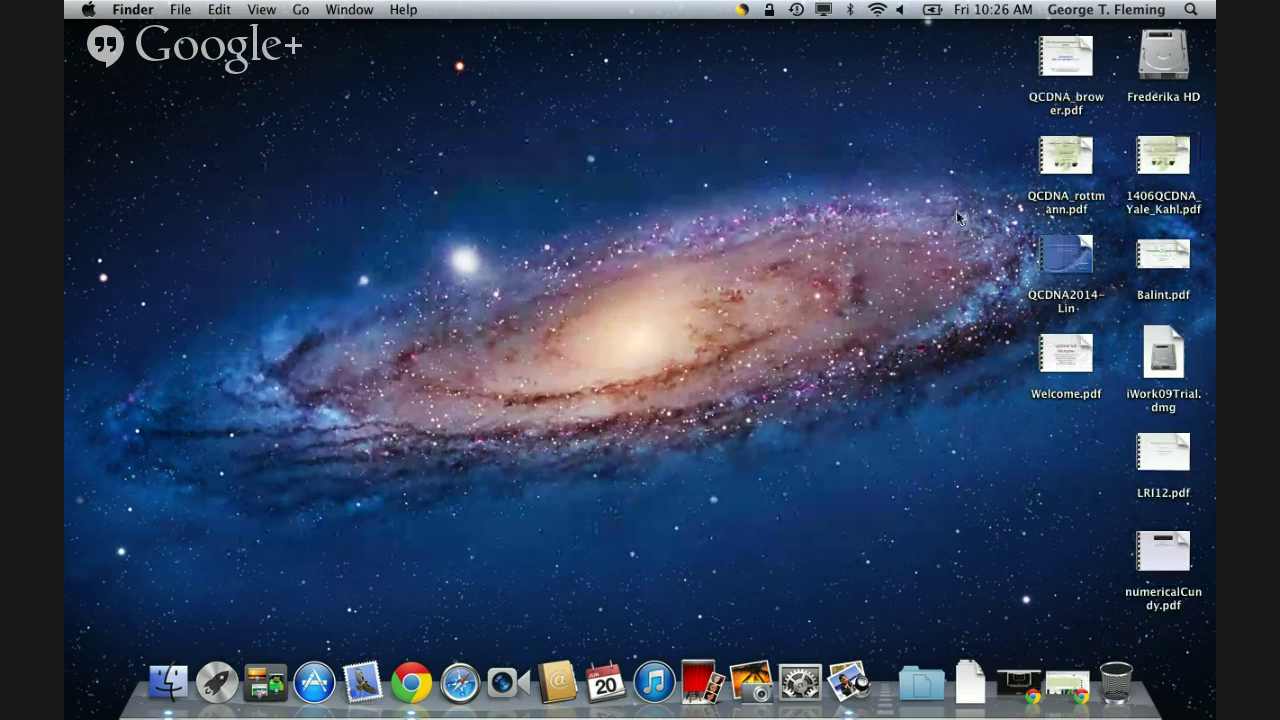
Open the iWork09Trial.dmg disk image and launch the iWork '09 Trial installer, allowing its compatibility check to run
double_click(1164, 363)
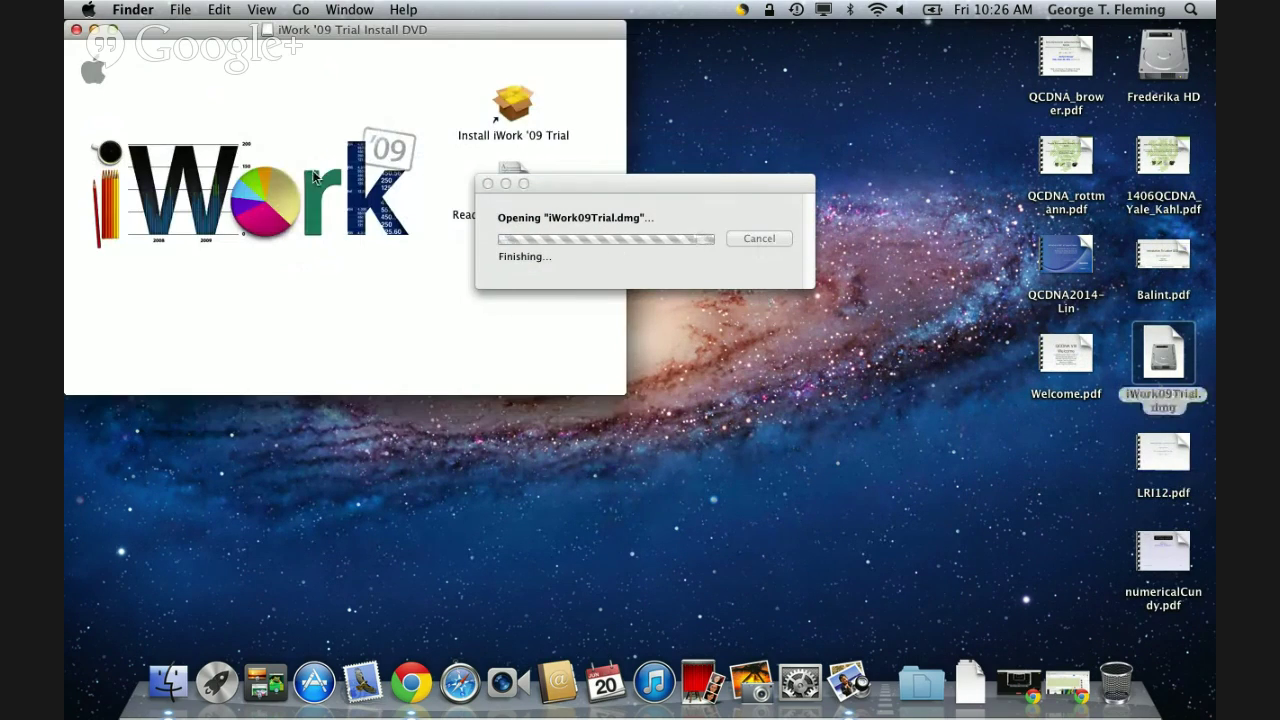
double_click(500, 108)
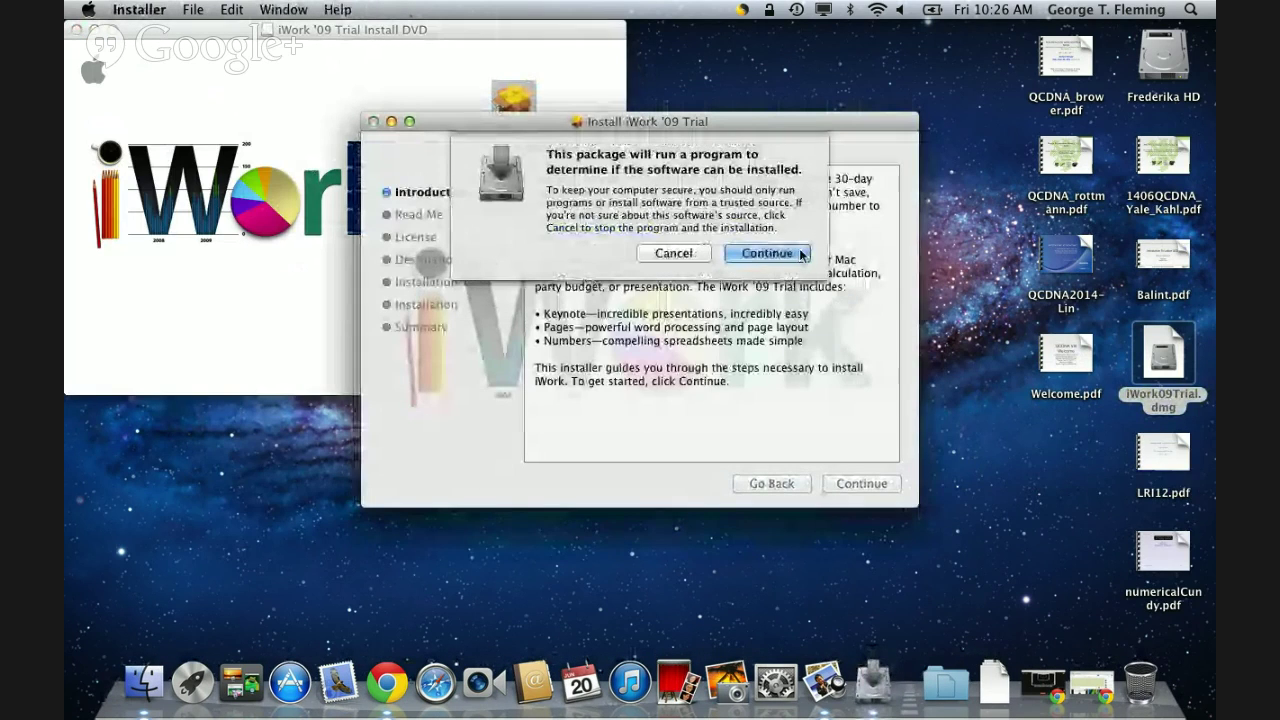
click(795, 254)
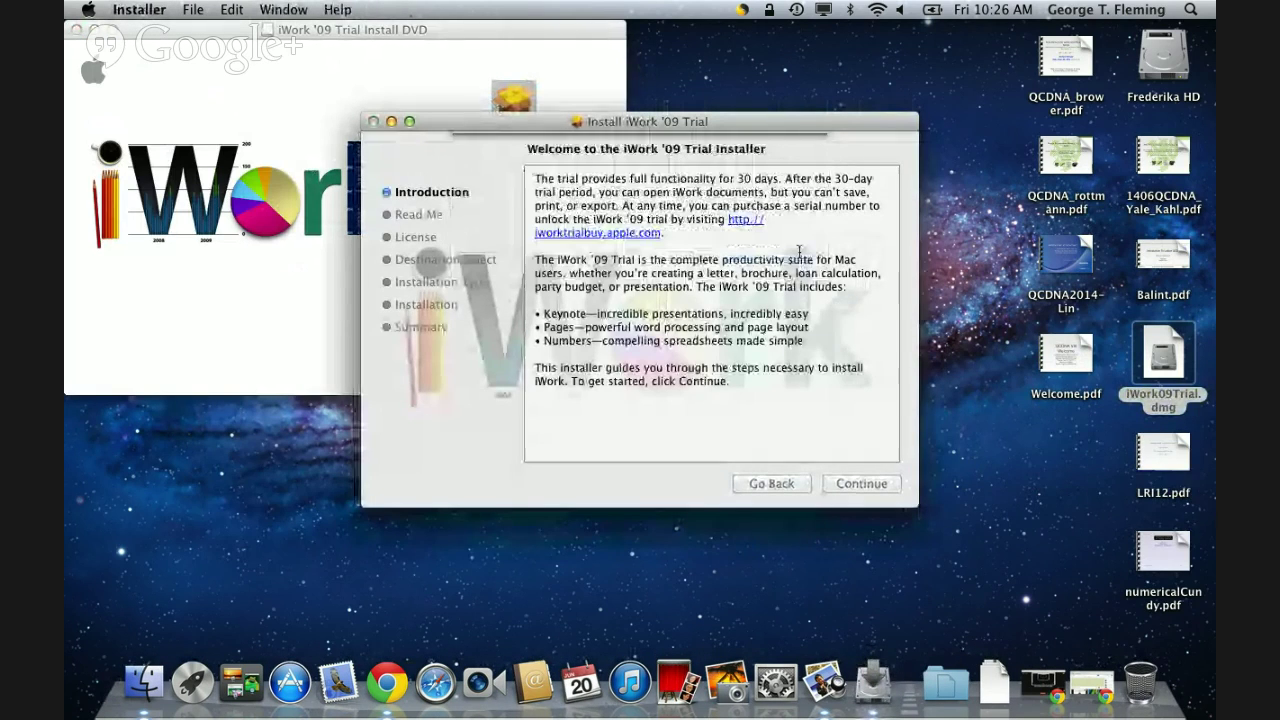
Advance through the installer's introduction and read-me pages and agree to the software license agreement
click(855, 484)
click(855, 484)
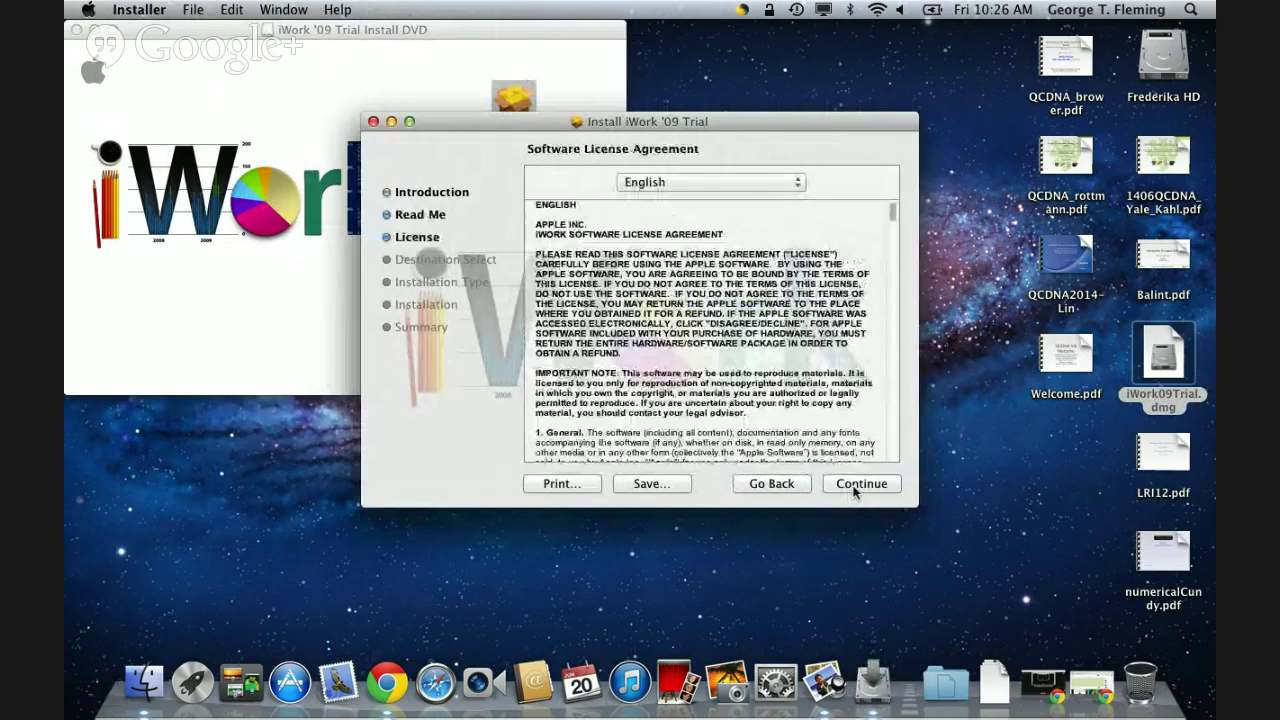
click(855, 484)
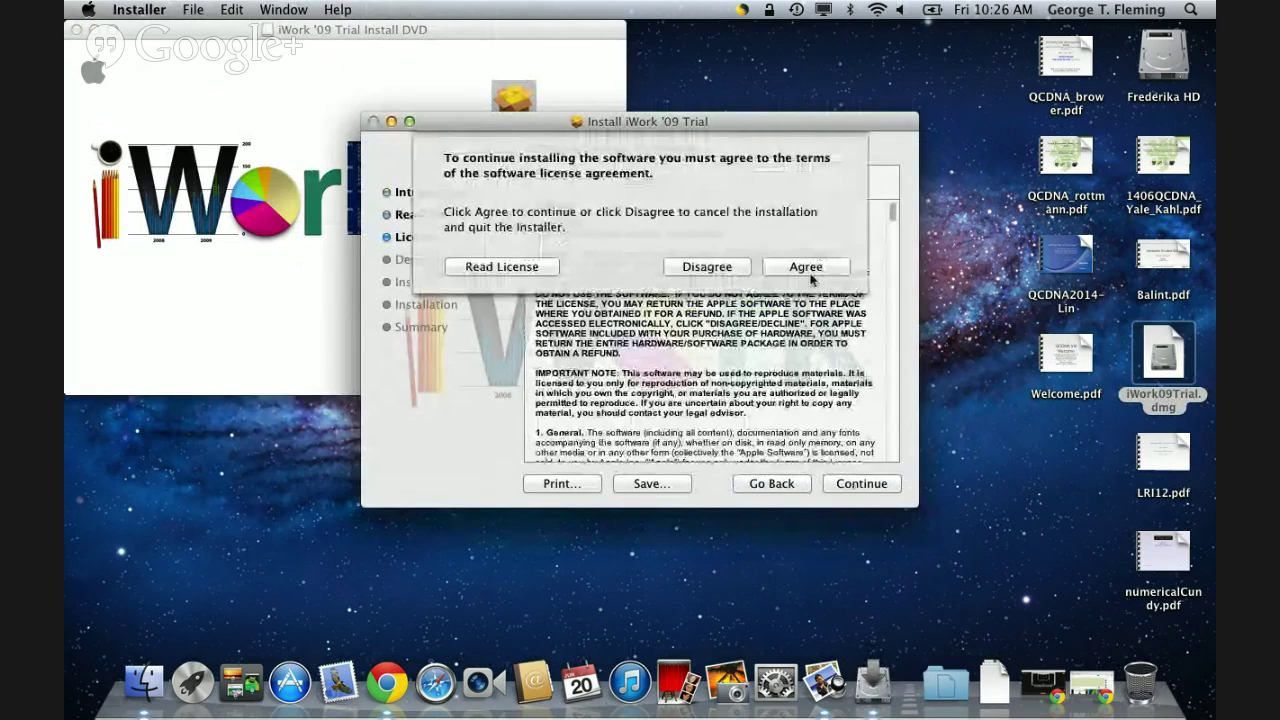
click(806, 263)
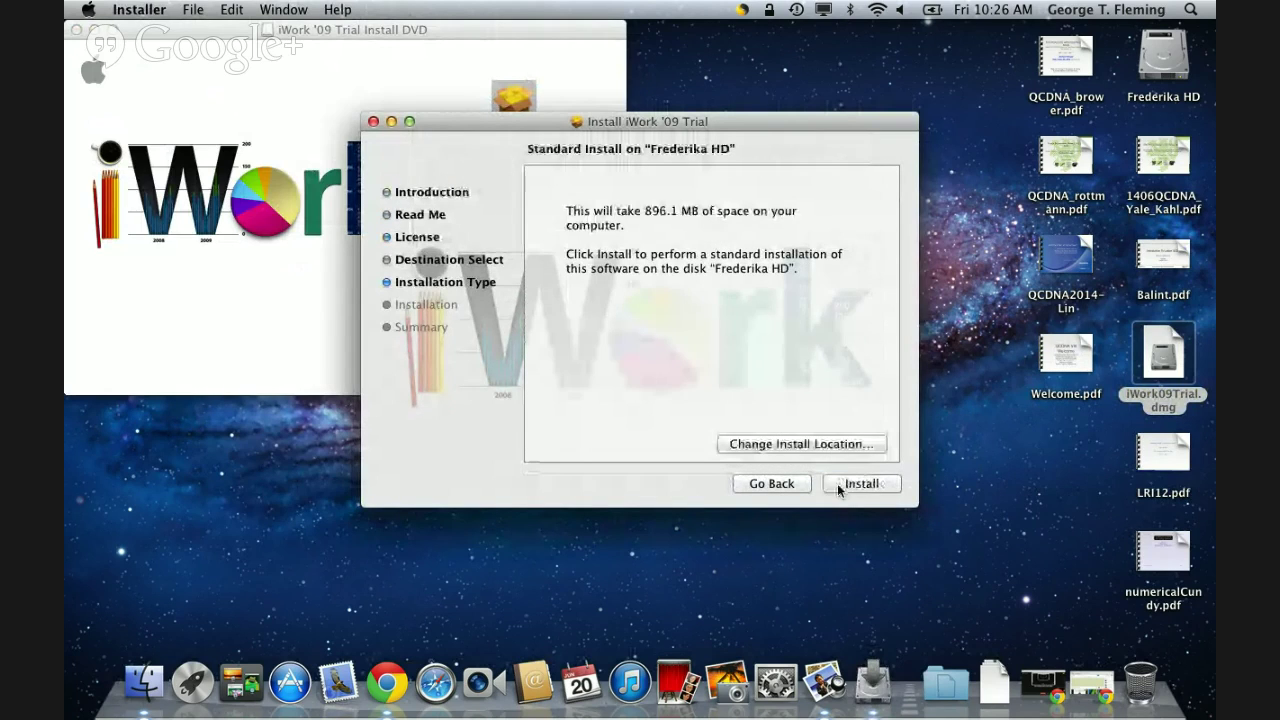
Run the standard install on Frederika HD, authorizing it with the account password, and close the installer and disk image windows
click(839, 483)
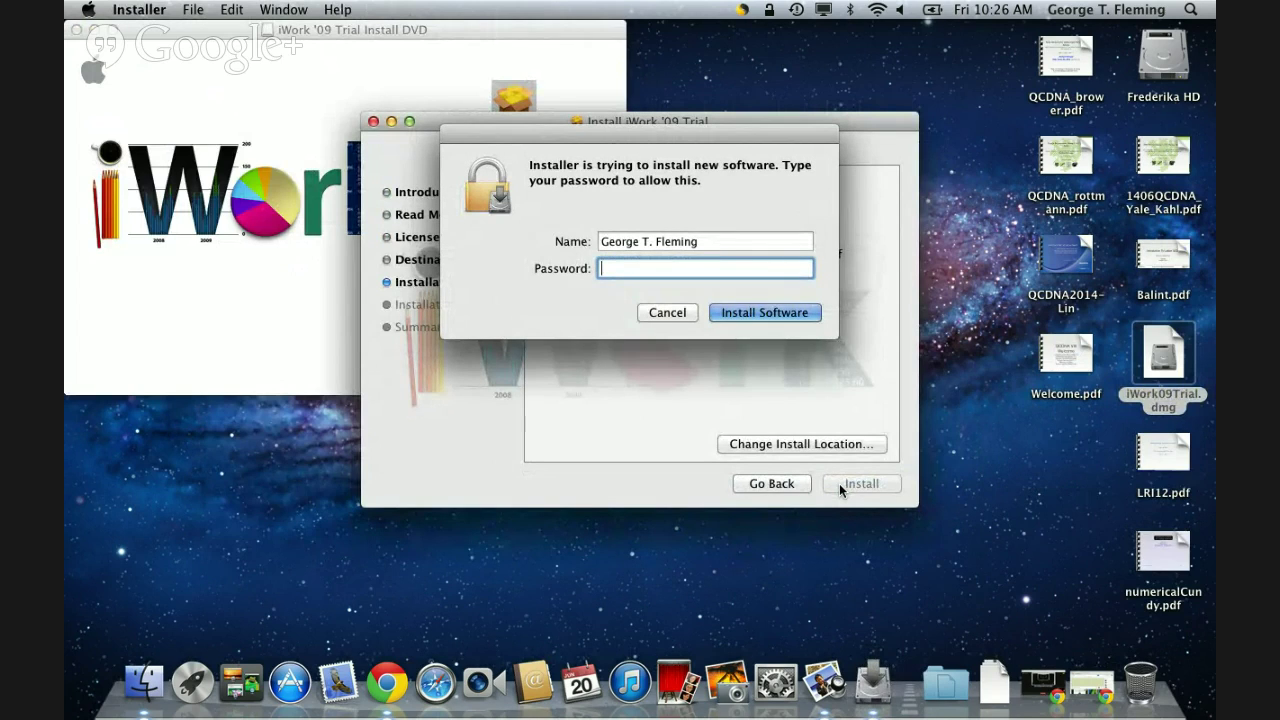
text(•••••••••)
key(Return)
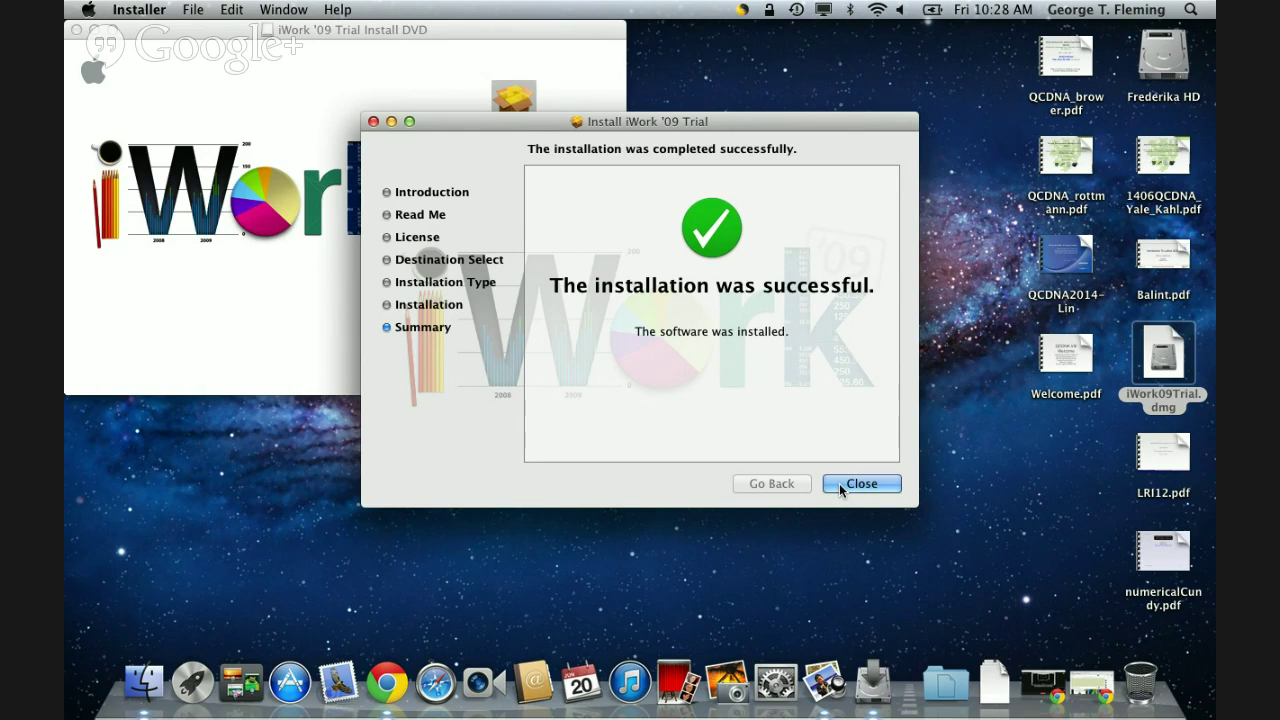
click(839, 483)
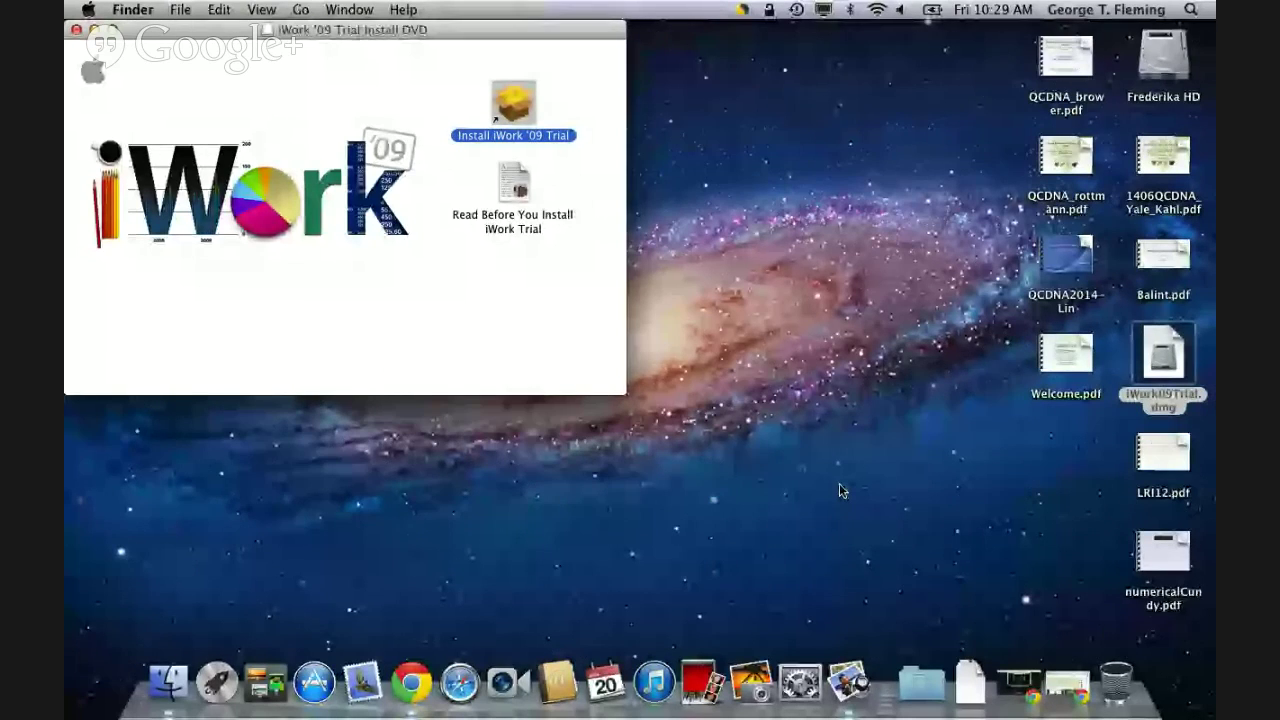
click(76, 30)
Look for Keynote among the installed applications in Launchpad
click(216, 683)
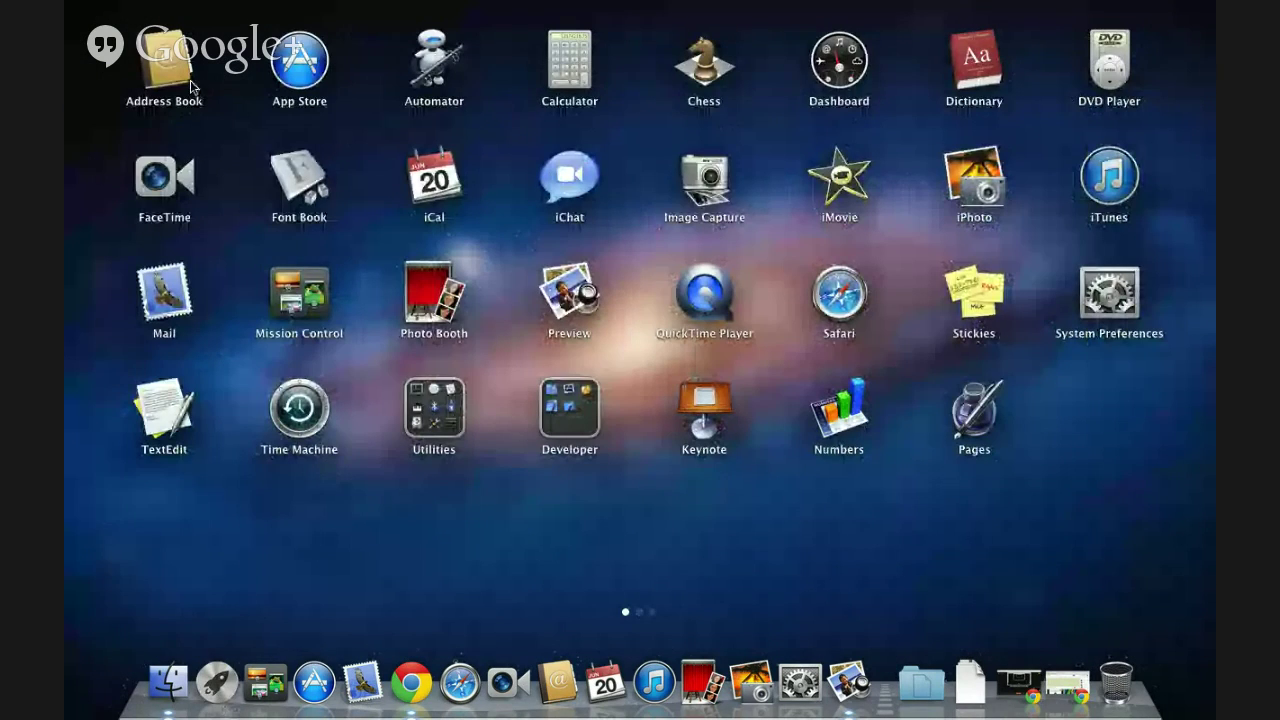
click(157, 262)
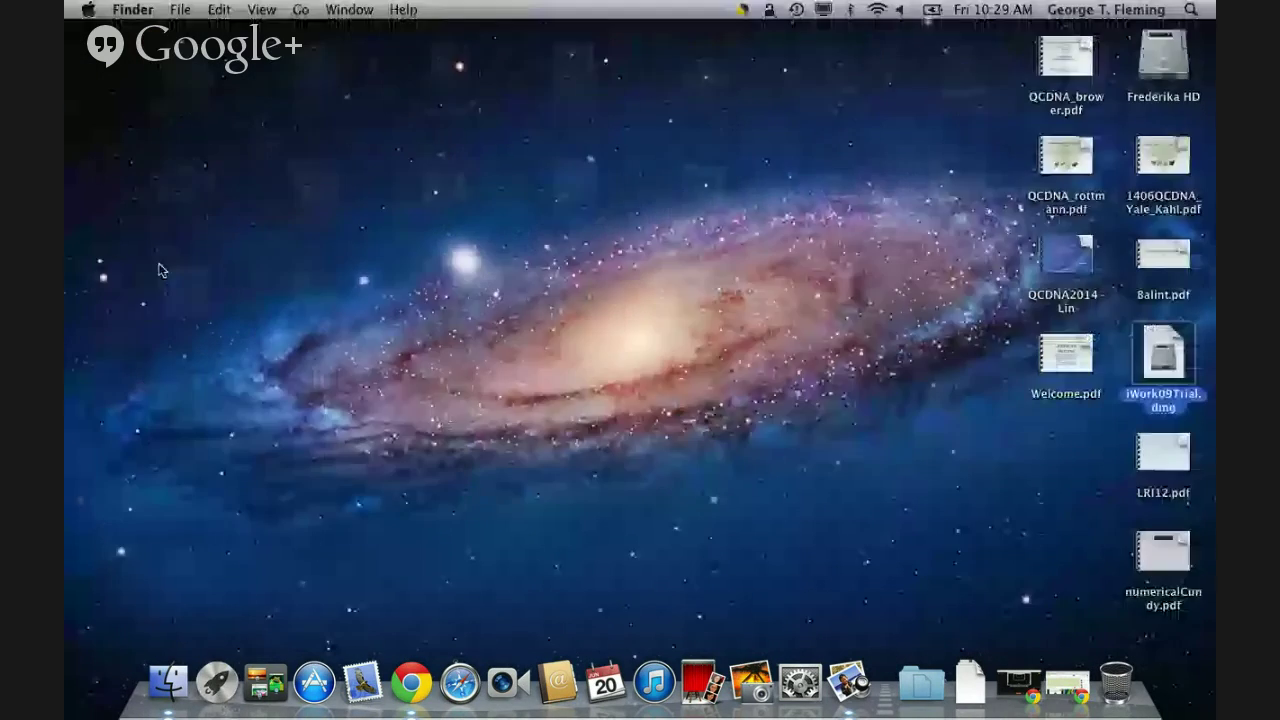
click(216, 683)
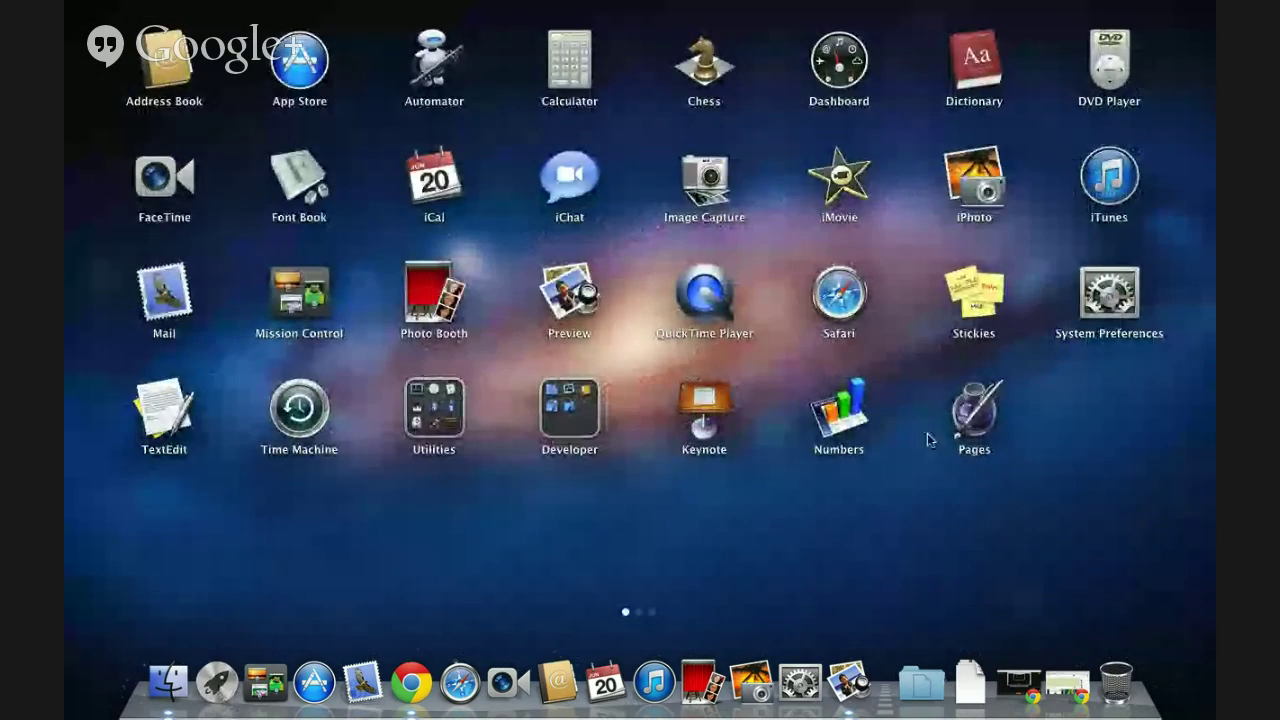
click(740, 460)
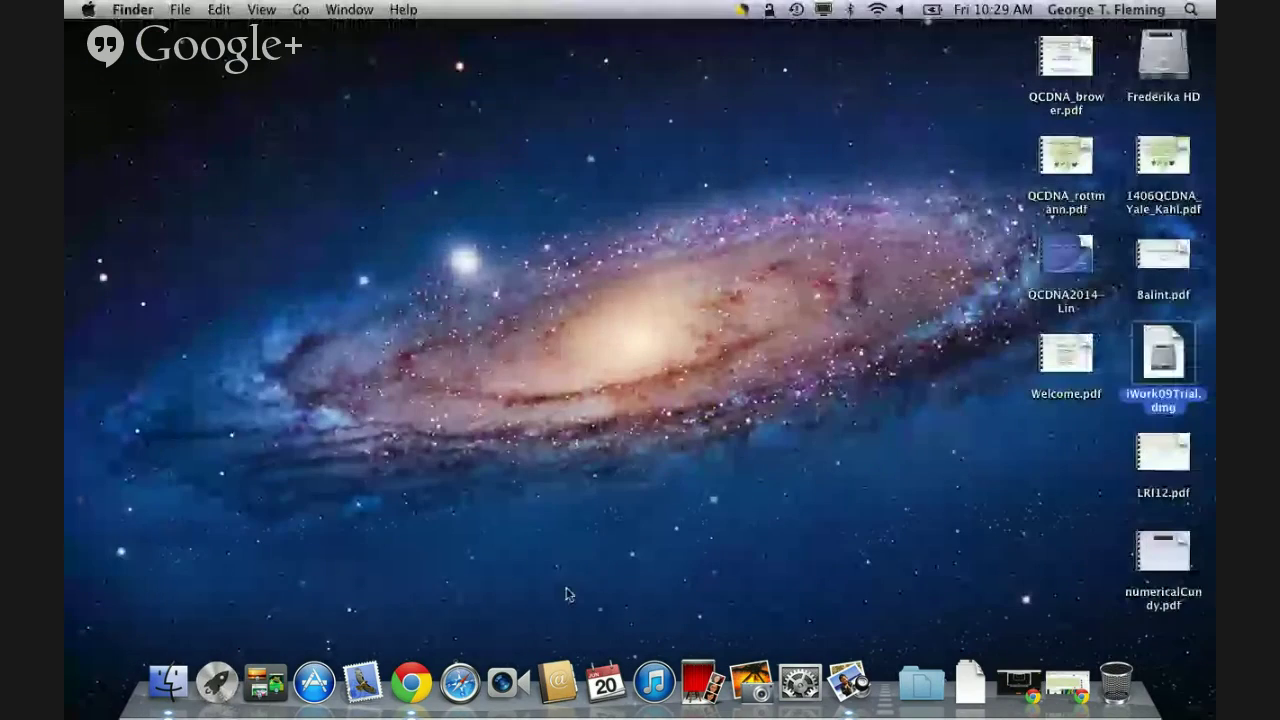
Switch to the App Store and search it for keynote
click(314, 683)
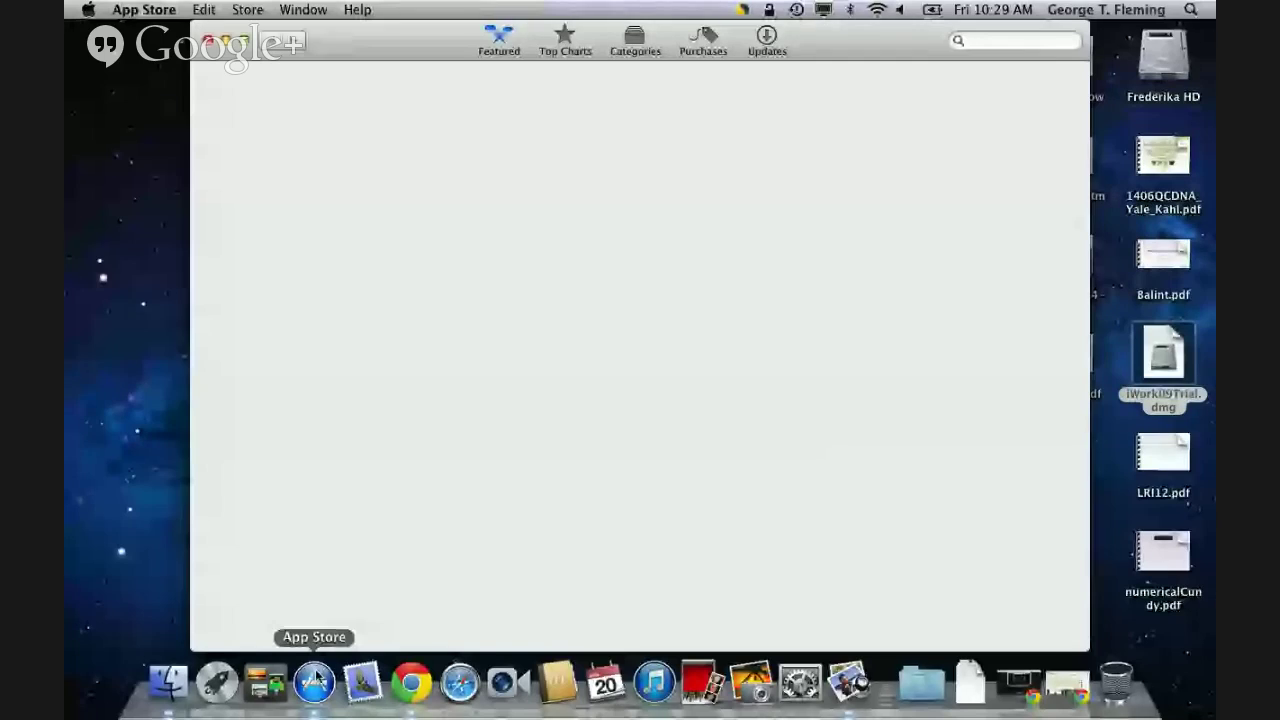
click(967, 44)
text(keyno)
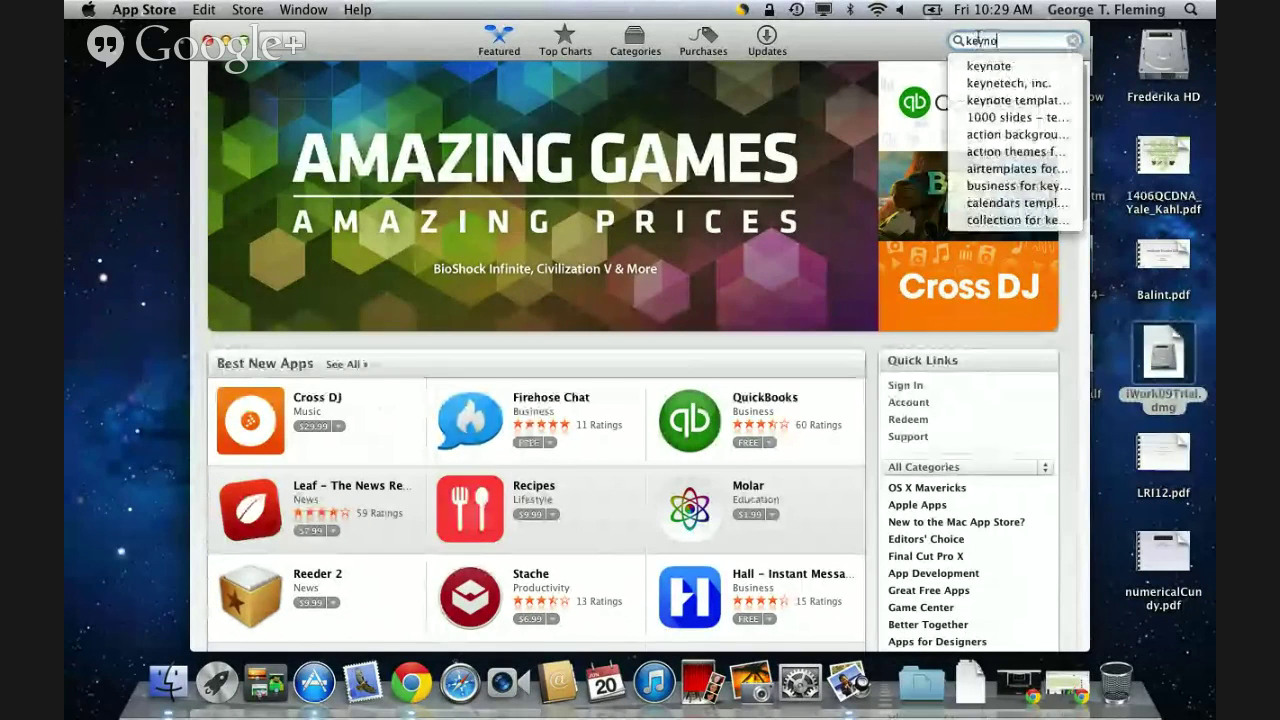
text(te)
key(Return)
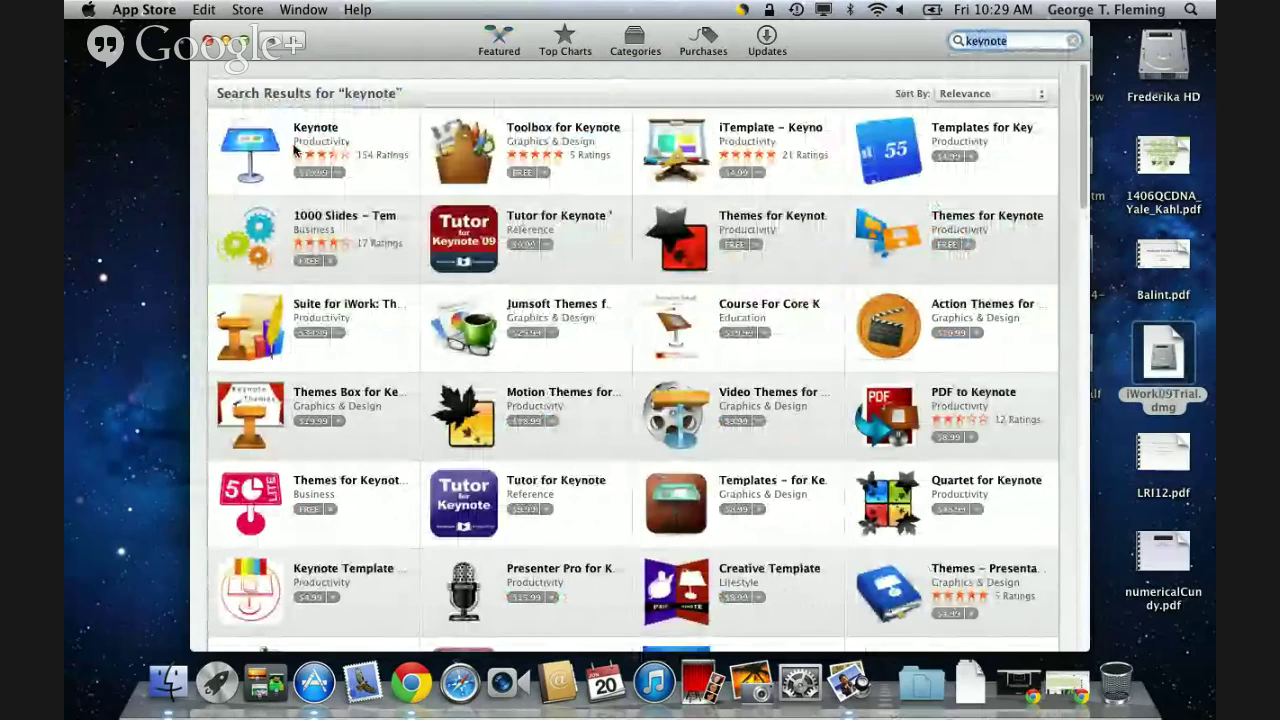
Review the product page of the Keynote app from the search results and quit the App Store
click(338, 173)
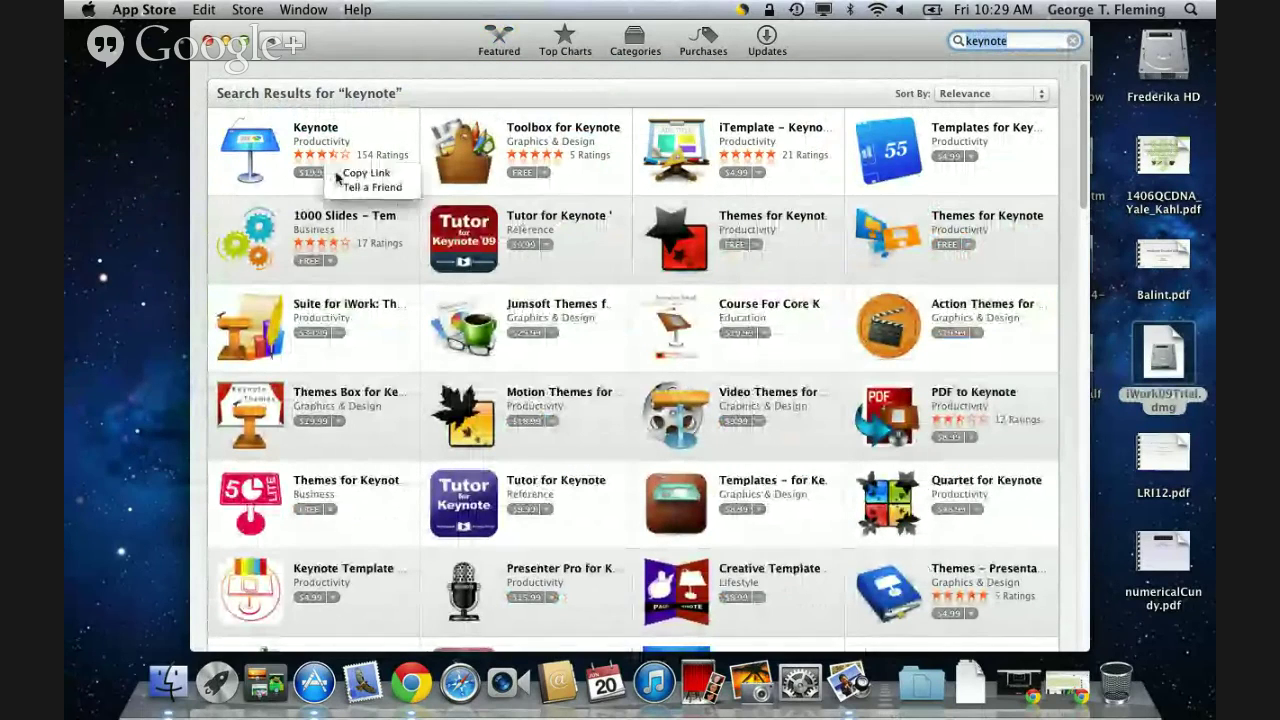
click(268, 140)
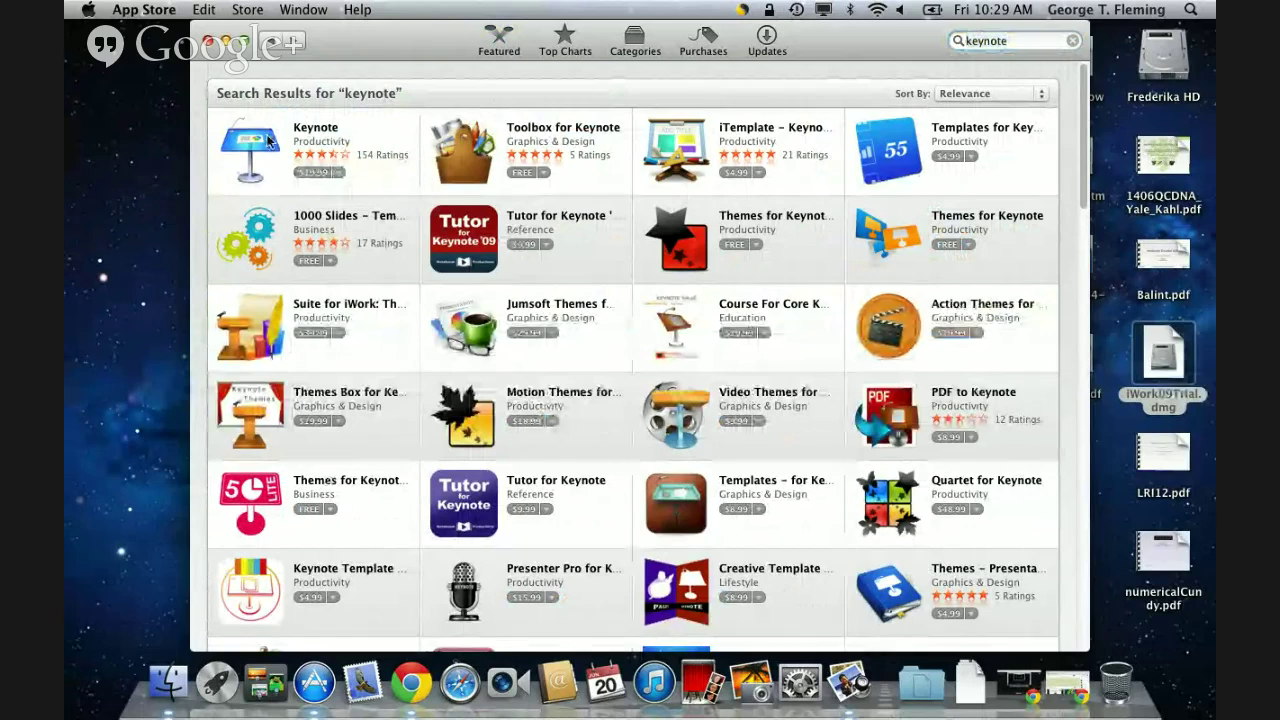
click(268, 140)
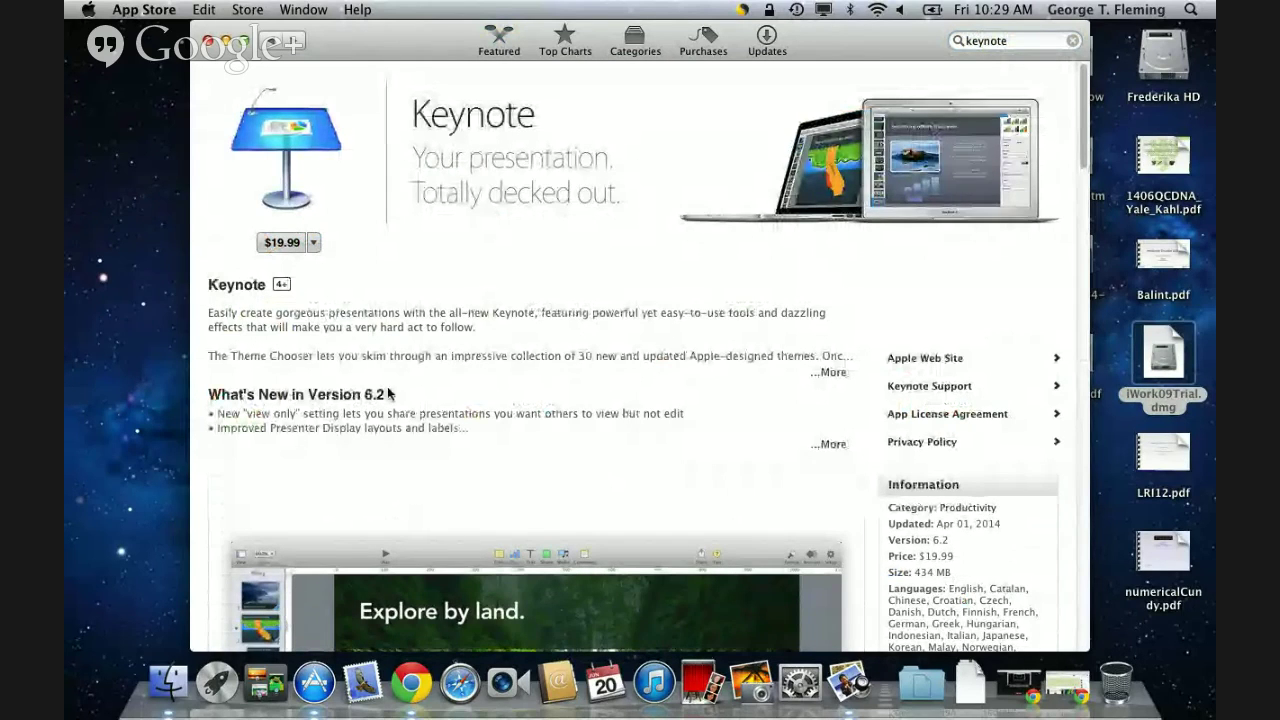
key(super+q)
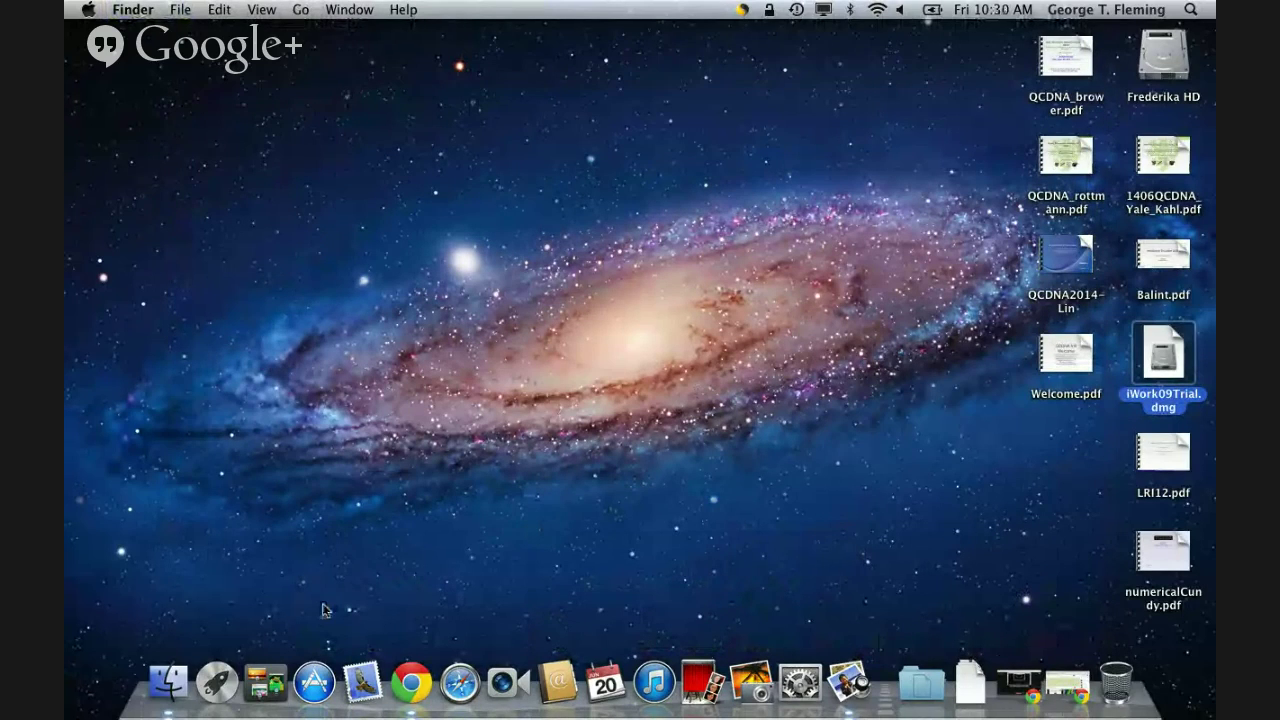
Look in the home folder's Applications folder for the installed Keynote and close the Finder window
click(167, 682)
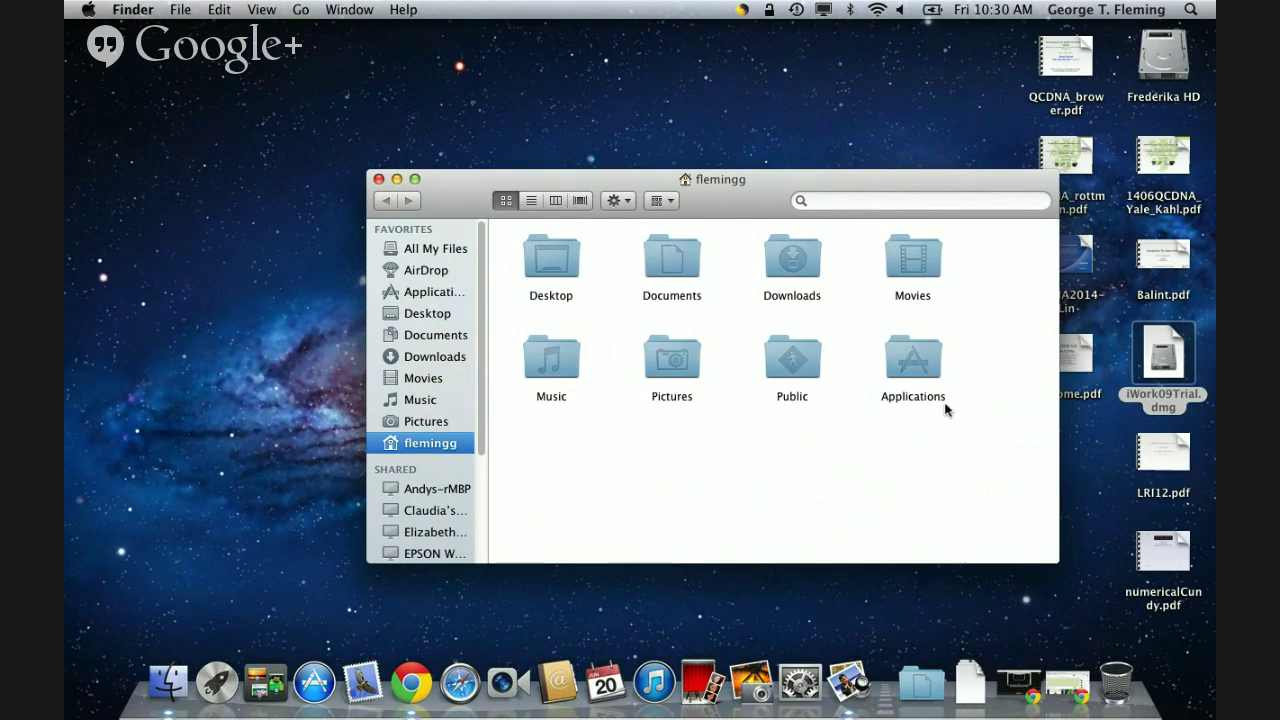
double_click(911, 355)
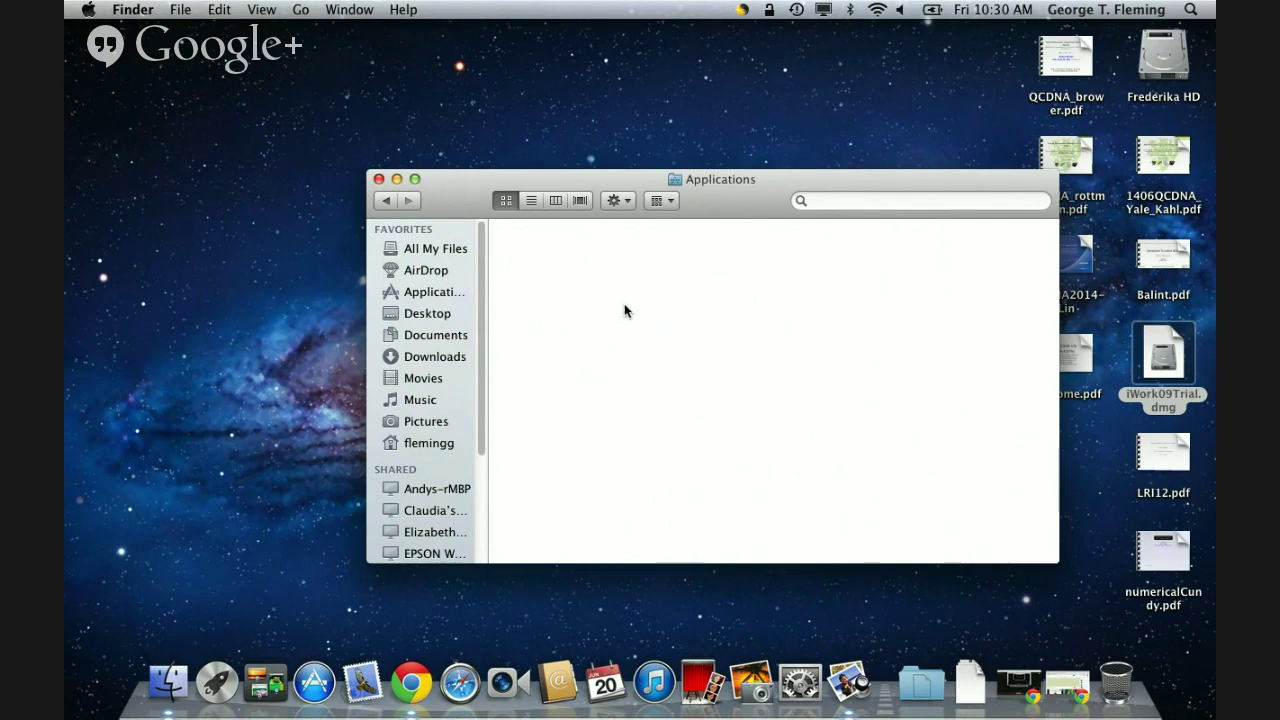
click(379, 179)
Launch Keynote from Launchpad, choose to try iWork '09, and agree to the software license agreement
click(216, 683)
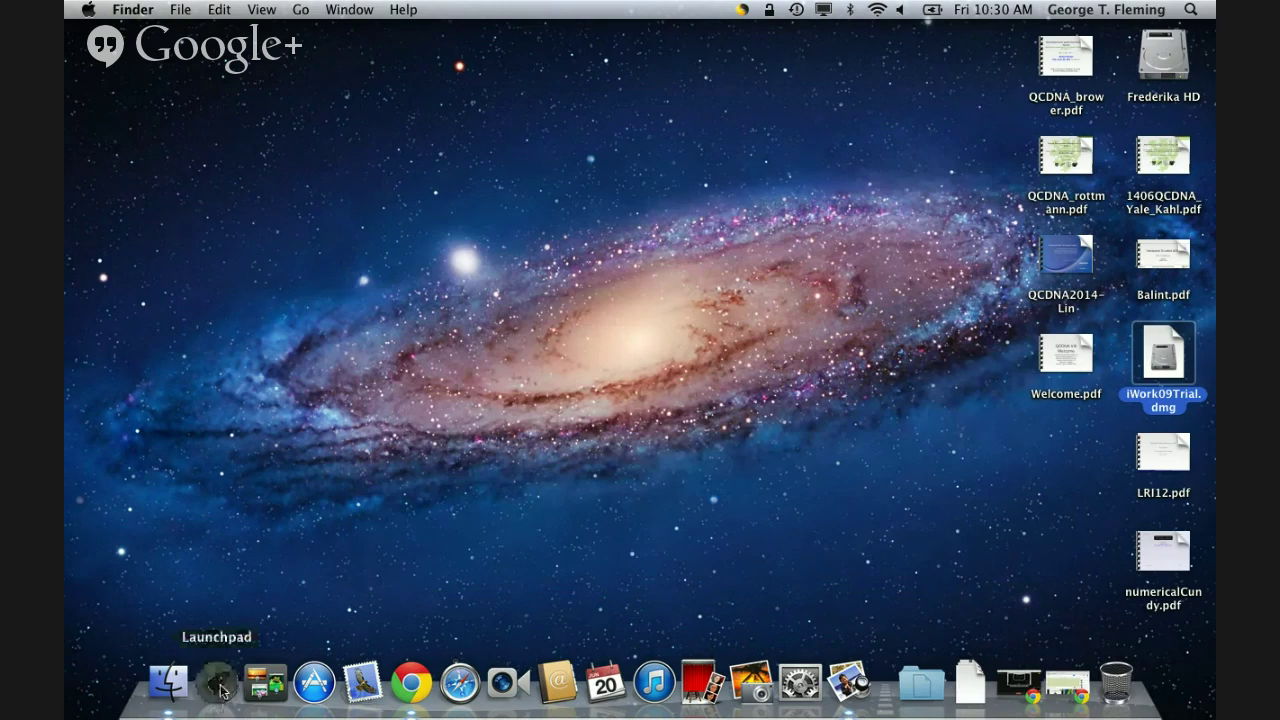
click(712, 410)
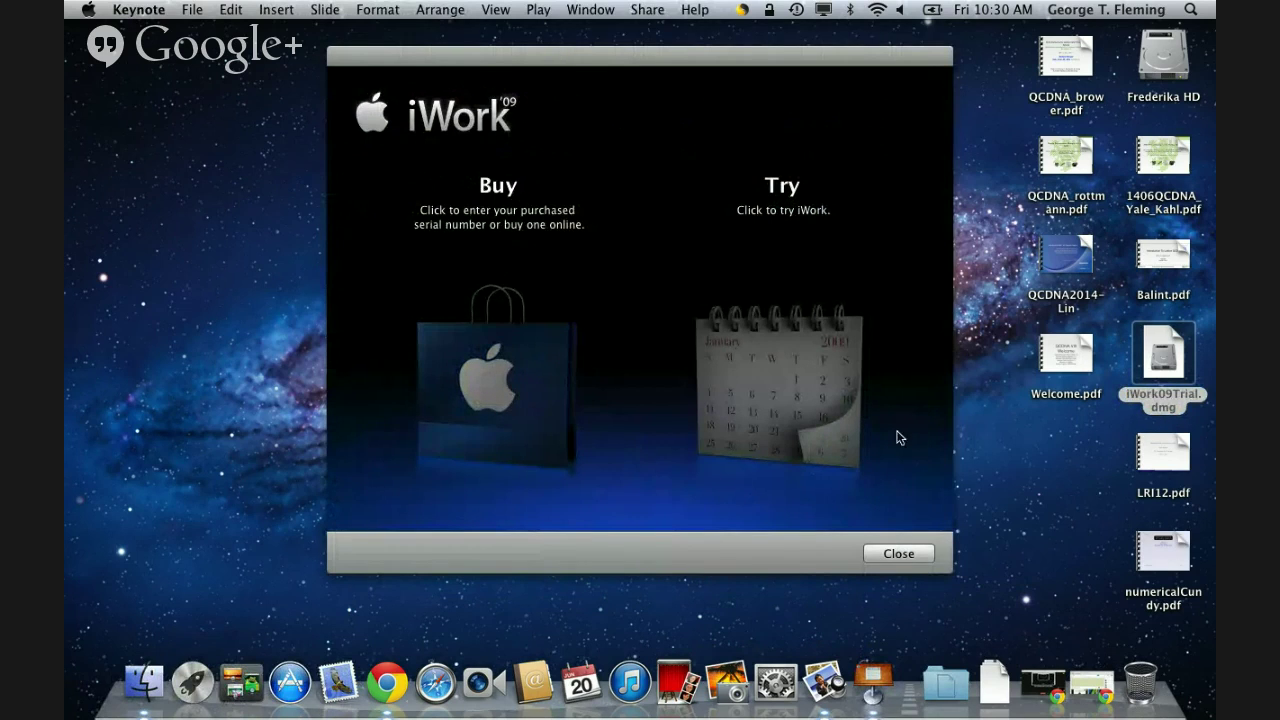
click(790, 390)
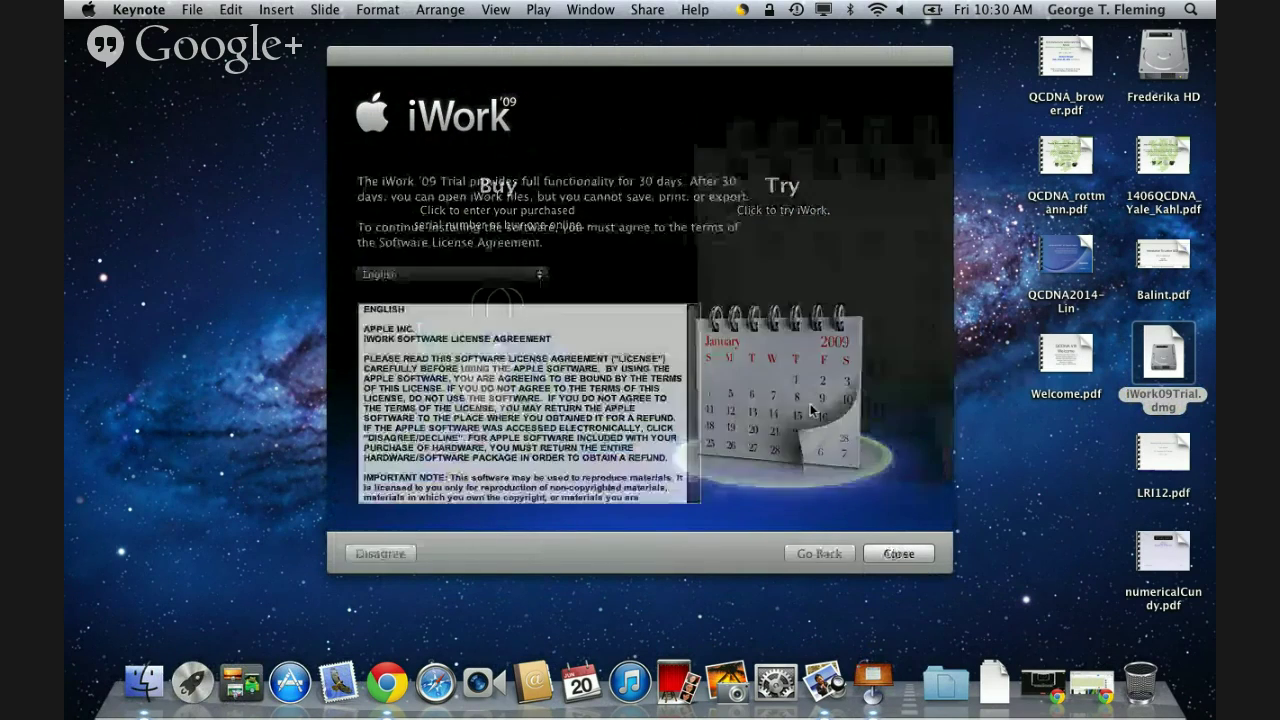
click(897, 553)
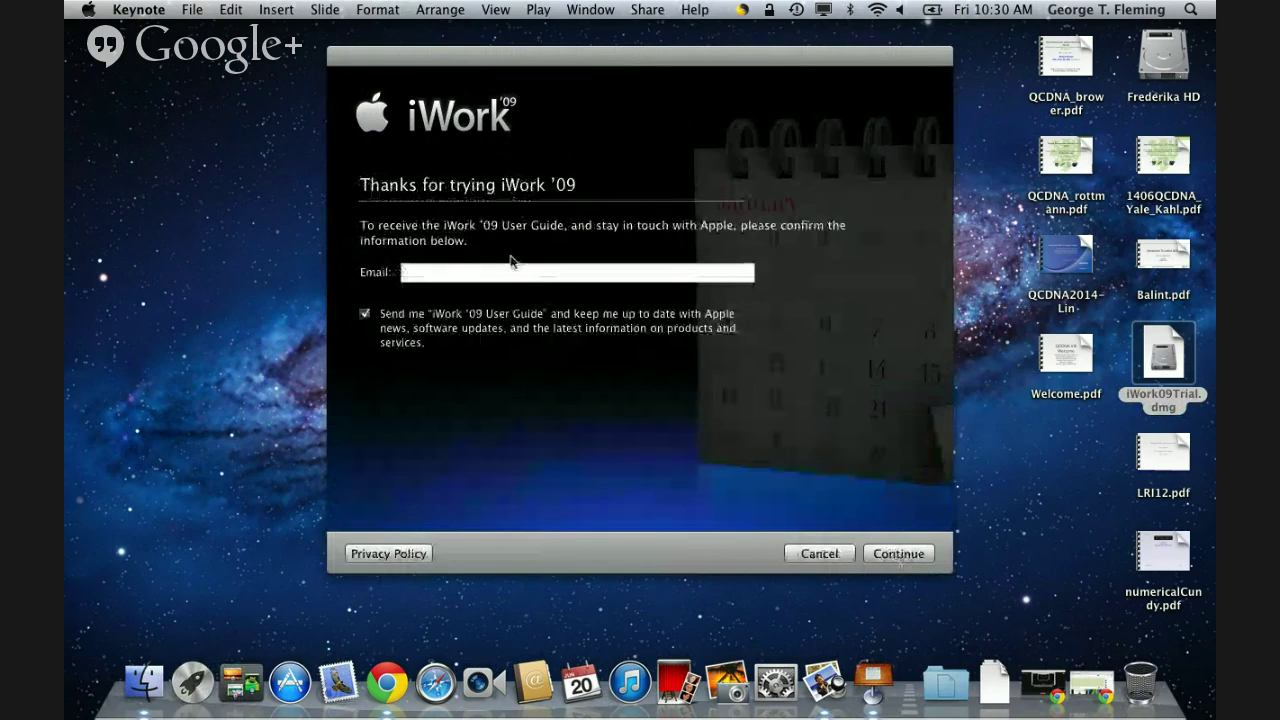
Opt out of the iWork '09 User Guide and Apple news mailings, enter the email address, and complete the trial sign-up
click(365, 315)
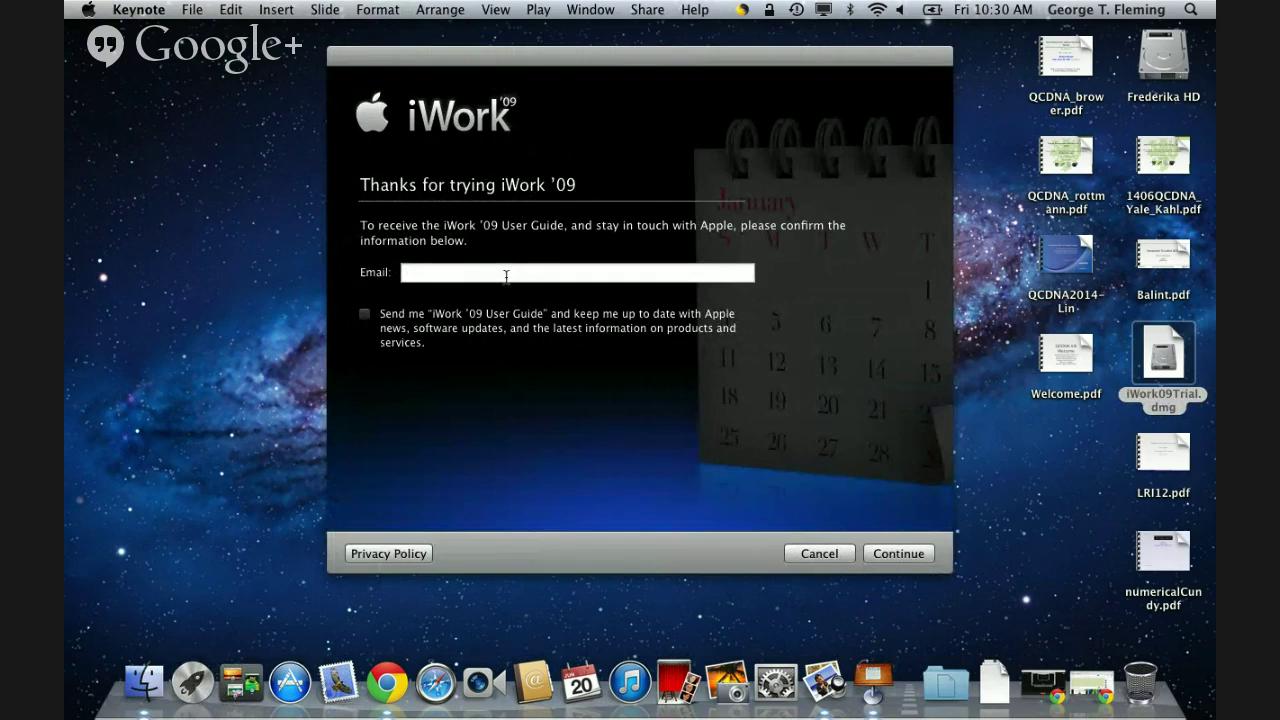
click(906, 556)
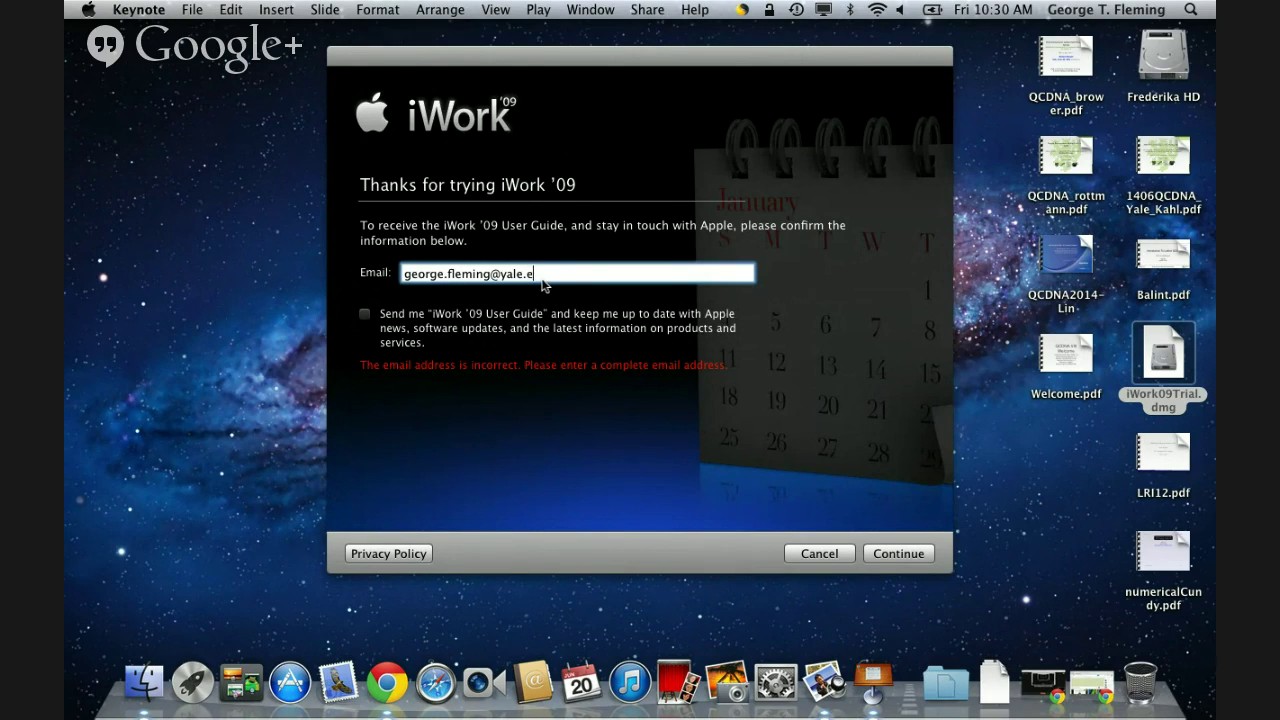
click(887, 556)
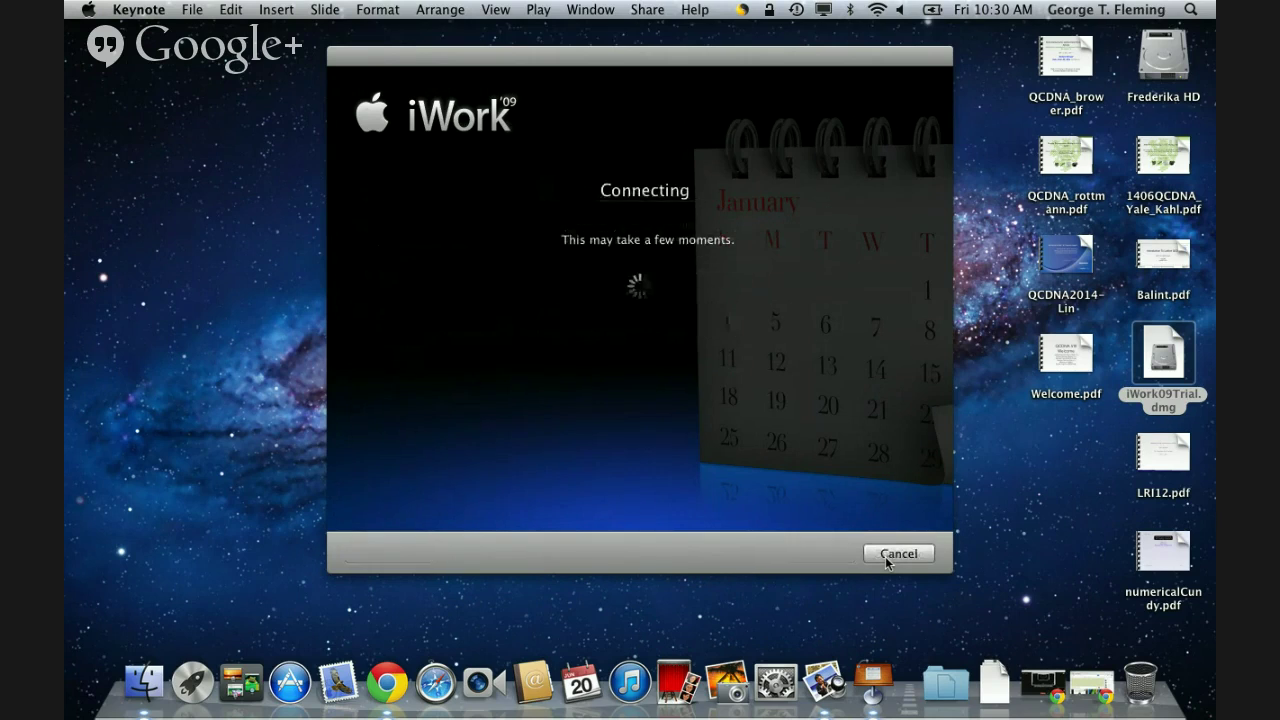
click(889, 556)
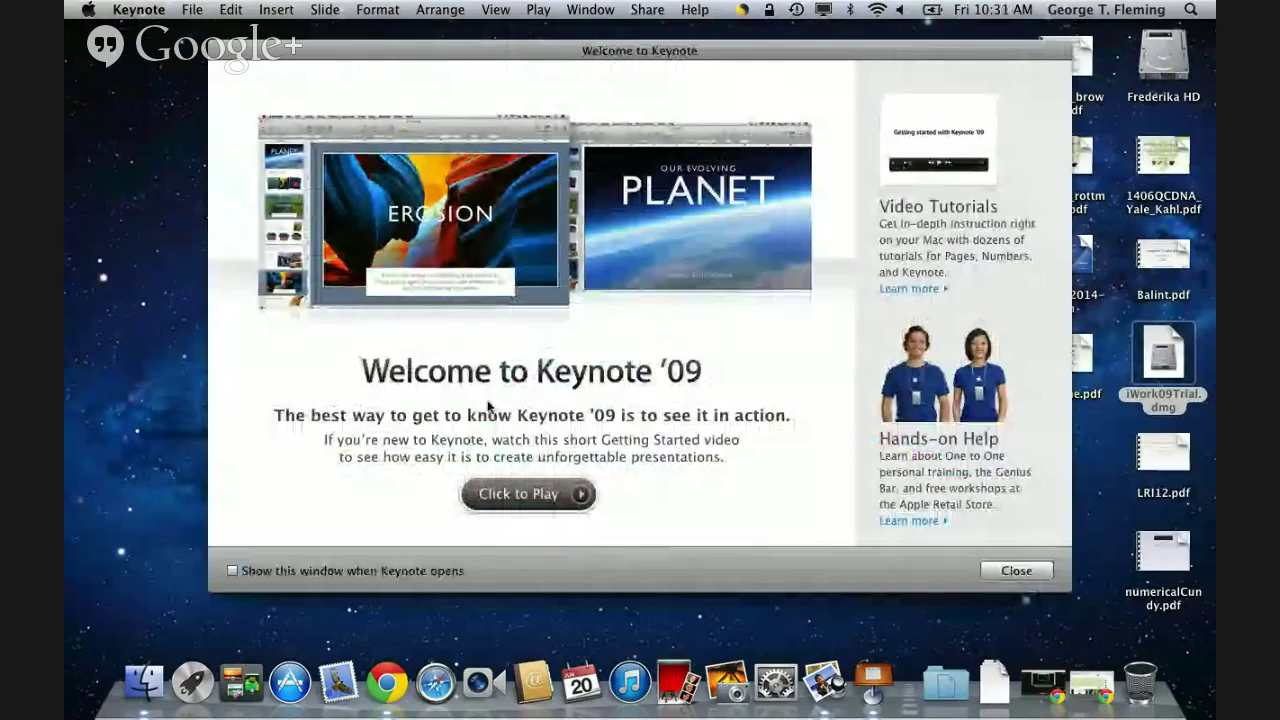
Search the App Store for keynote, look over the results, and close the store window
click(192, 683)
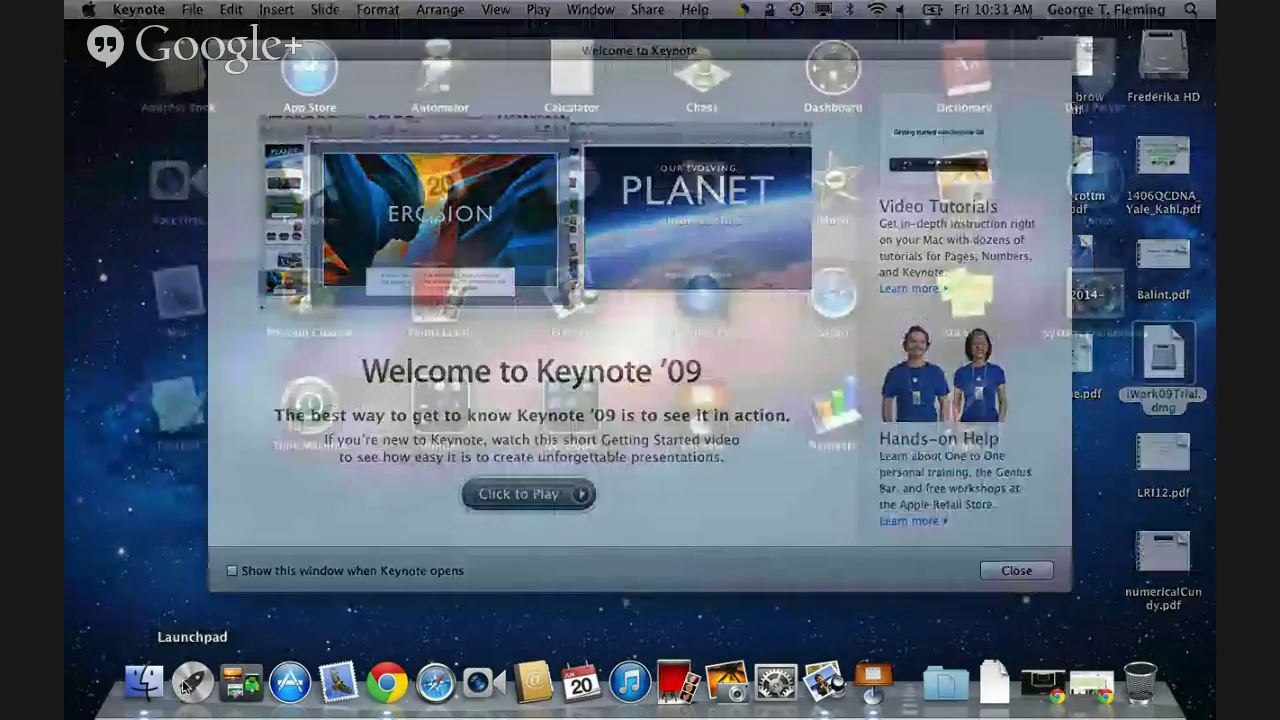
click(302, 72)
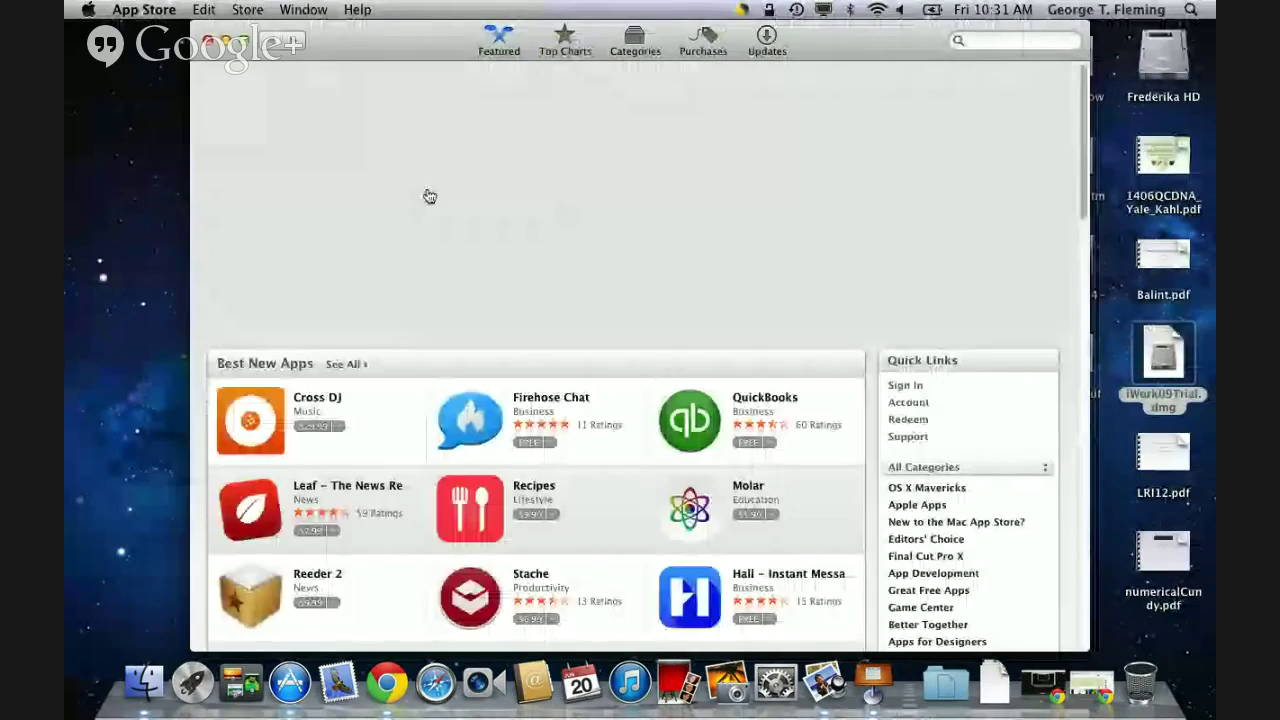
click(988, 41)
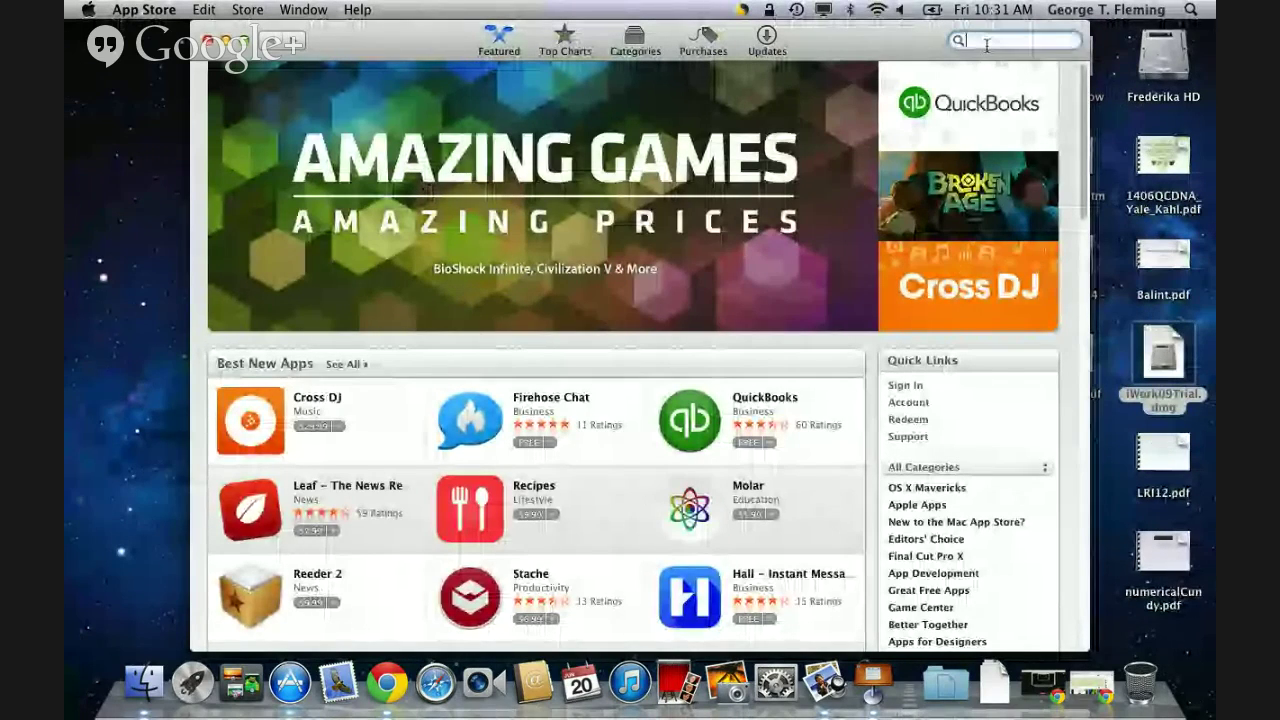
text(keynote)
key(Return)
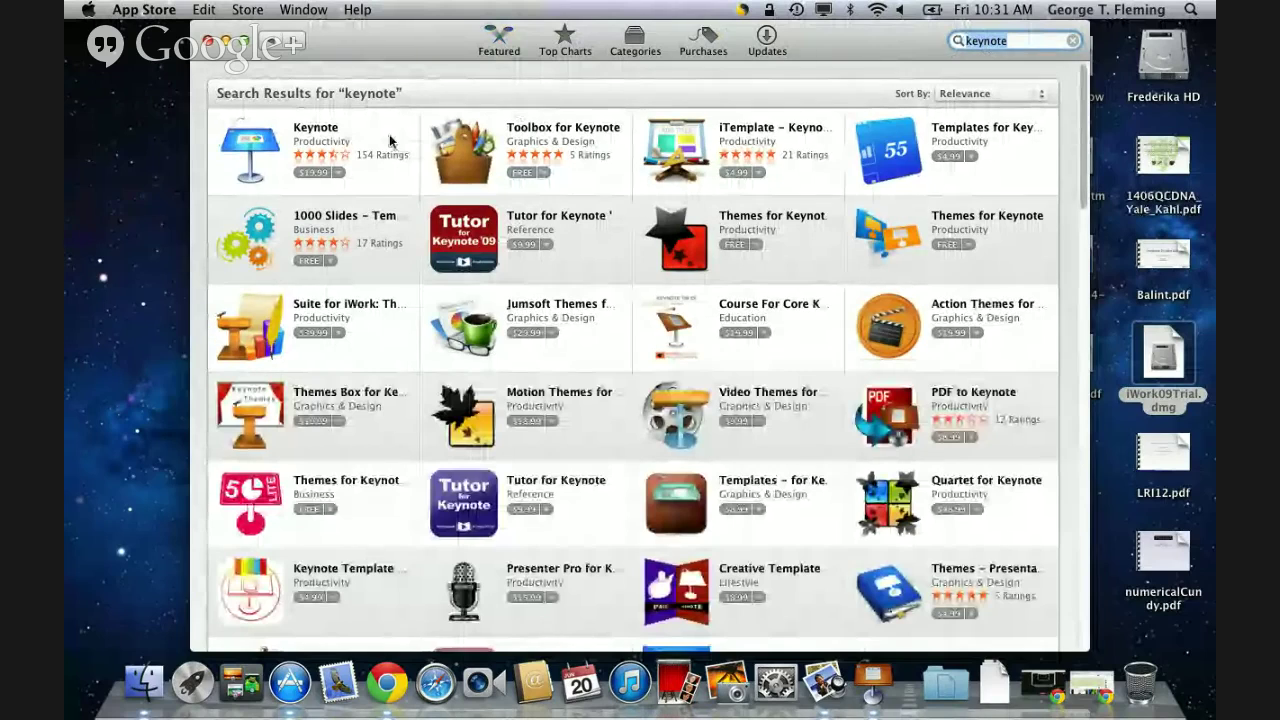
click(210, 40)
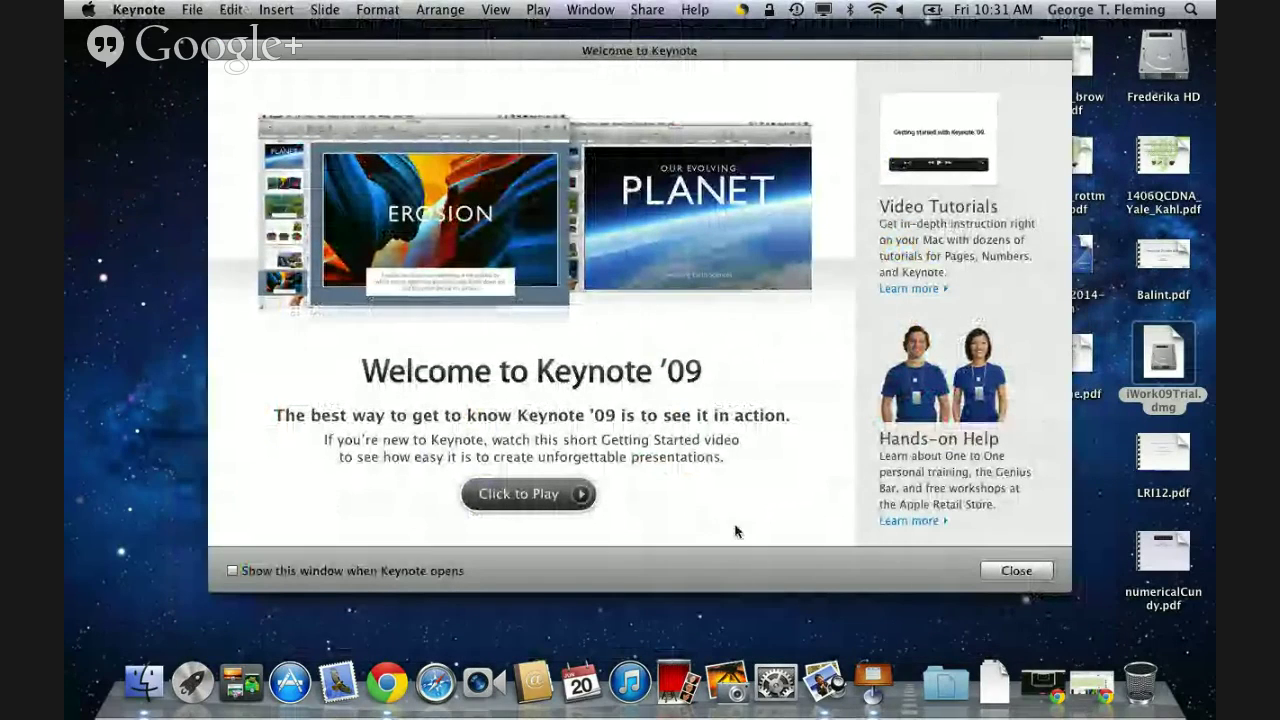
Dismiss the Welcome to Keynote window to reach the Theme Chooser
click(1020, 578)
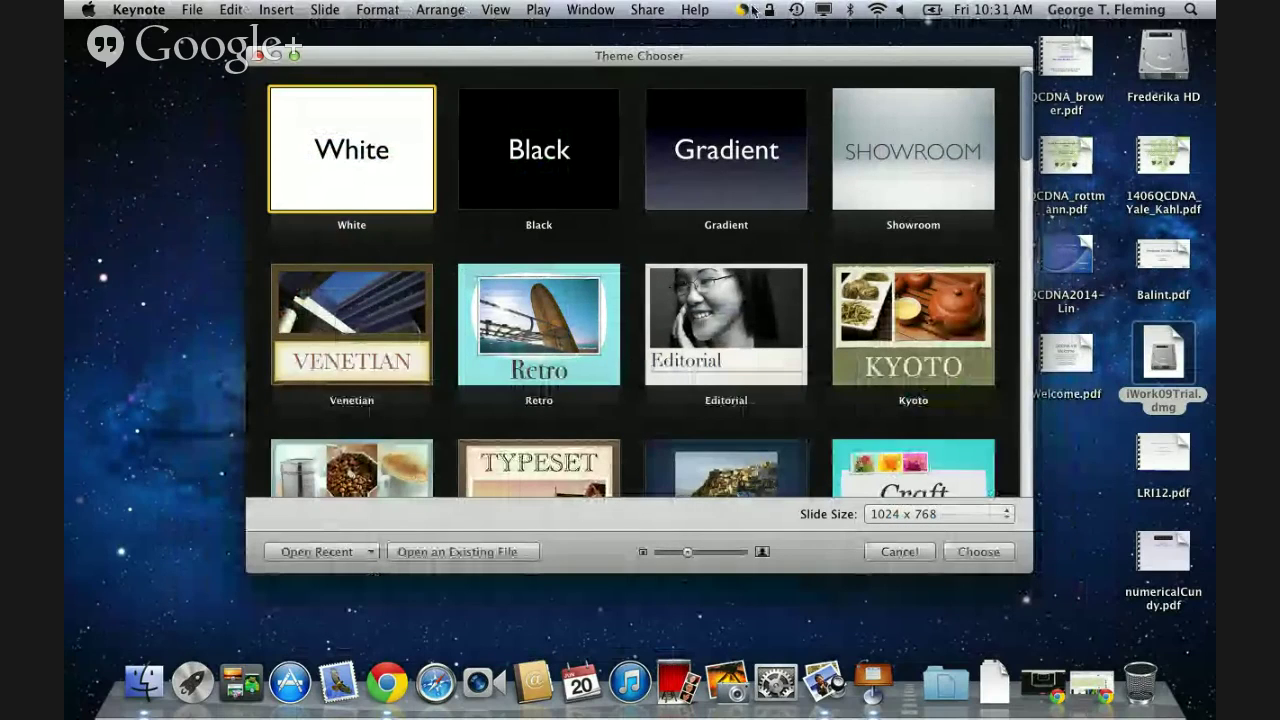
click(664, 11)
click(664, 11)
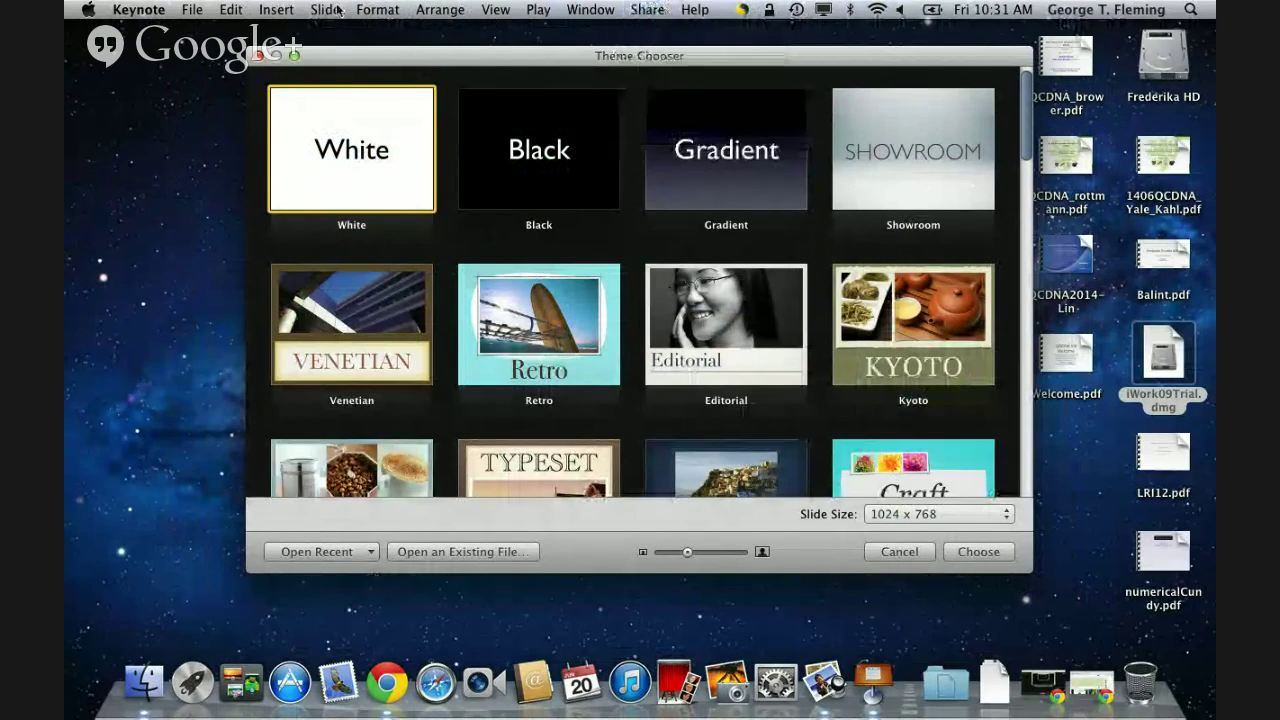
Try to register Keynote online and close the web page that opens
click(150, 10)
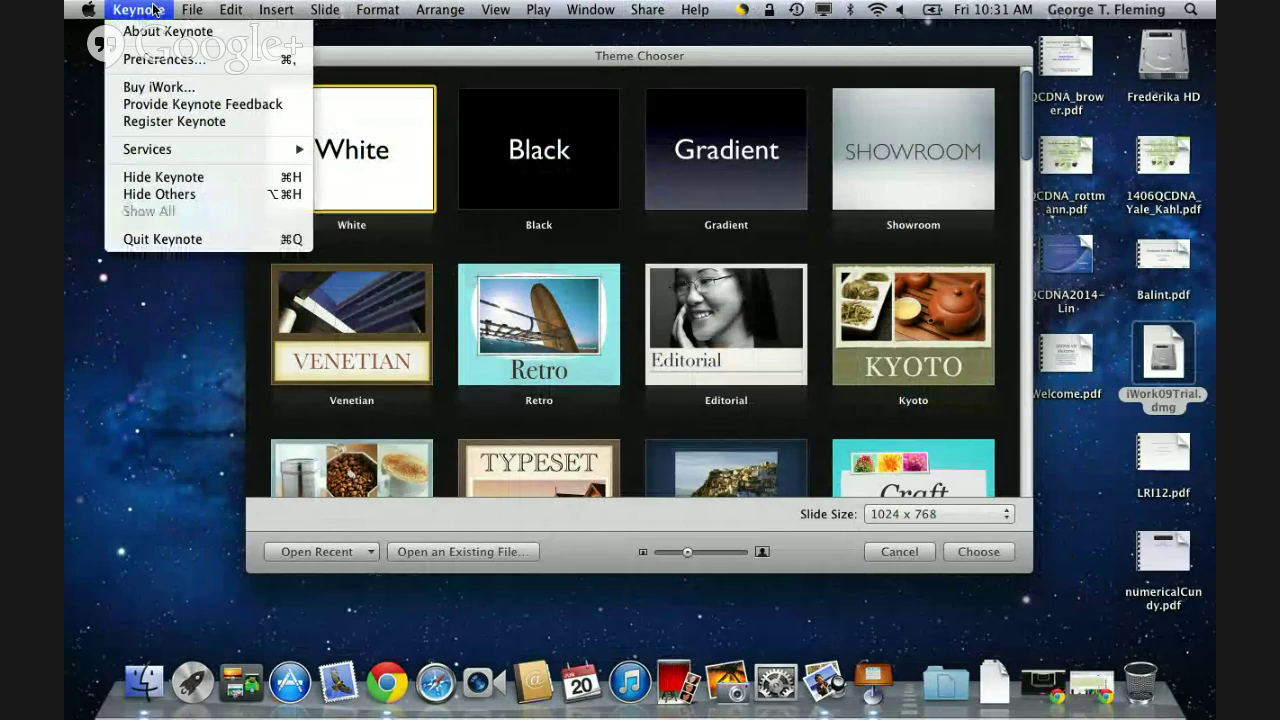
click(176, 122)
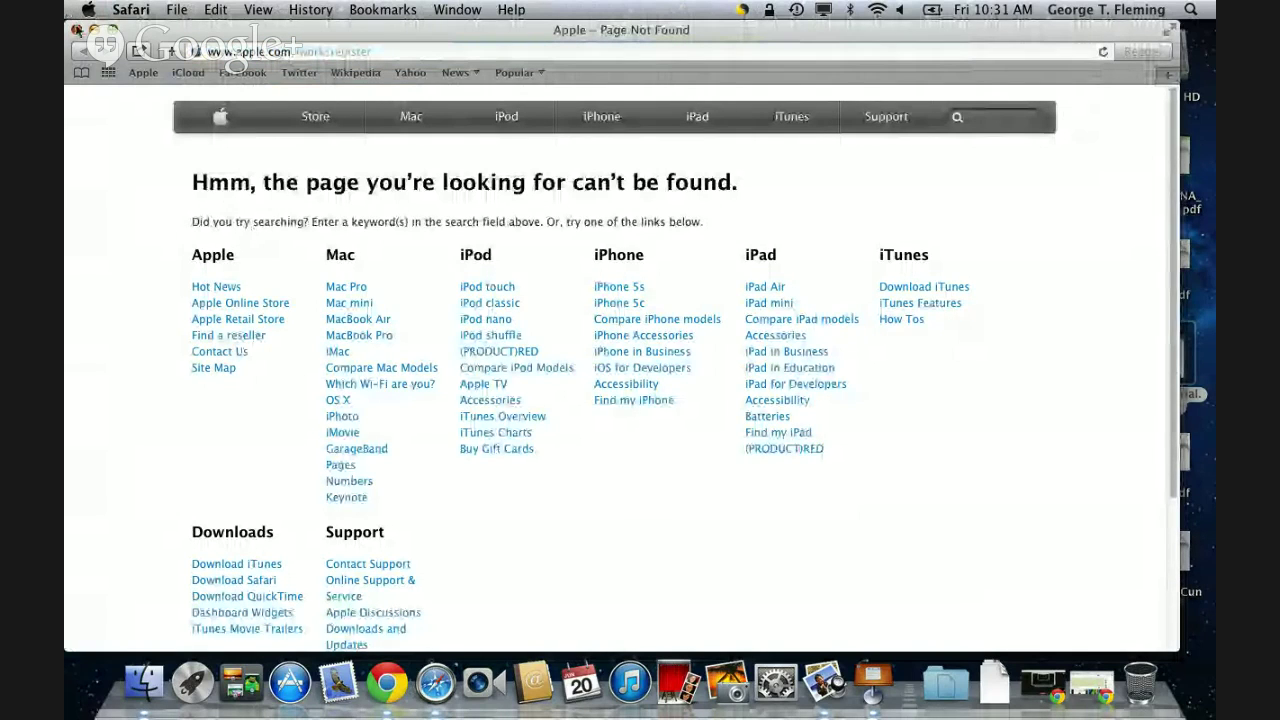
click(76, 29)
Start a Software Update check for new software on the Mac
click(86, 12)
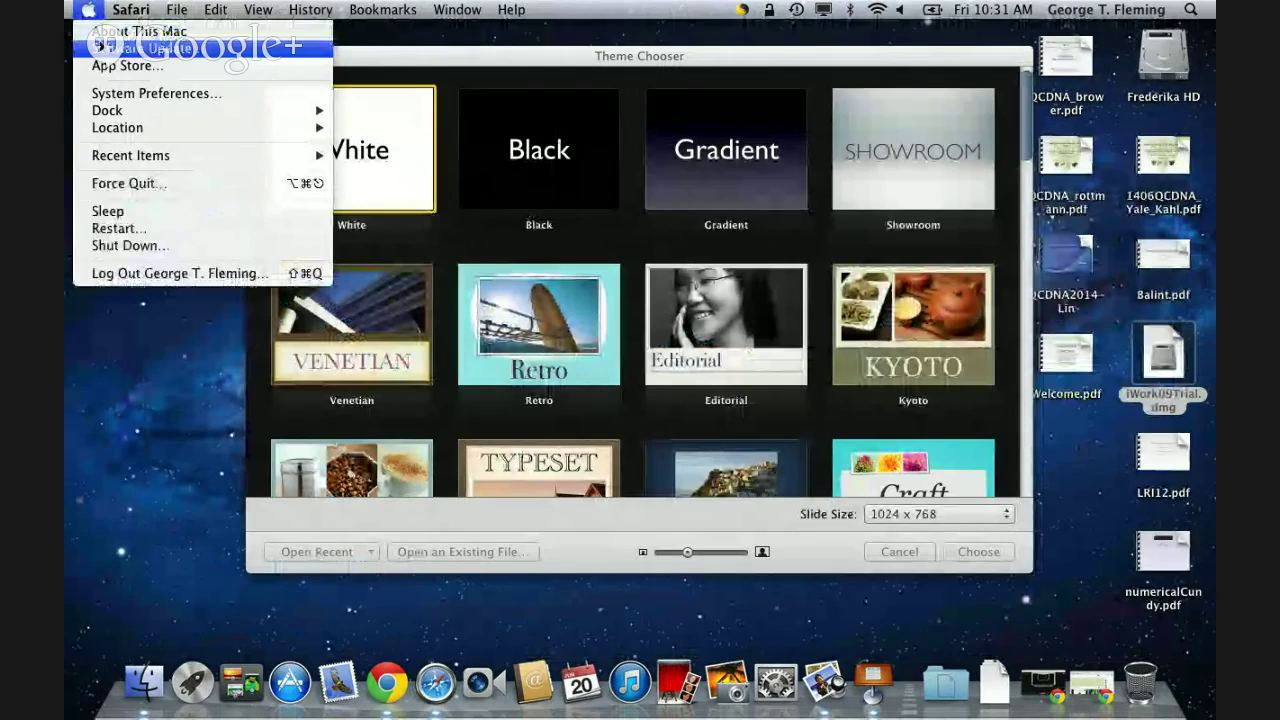
click(103, 48)
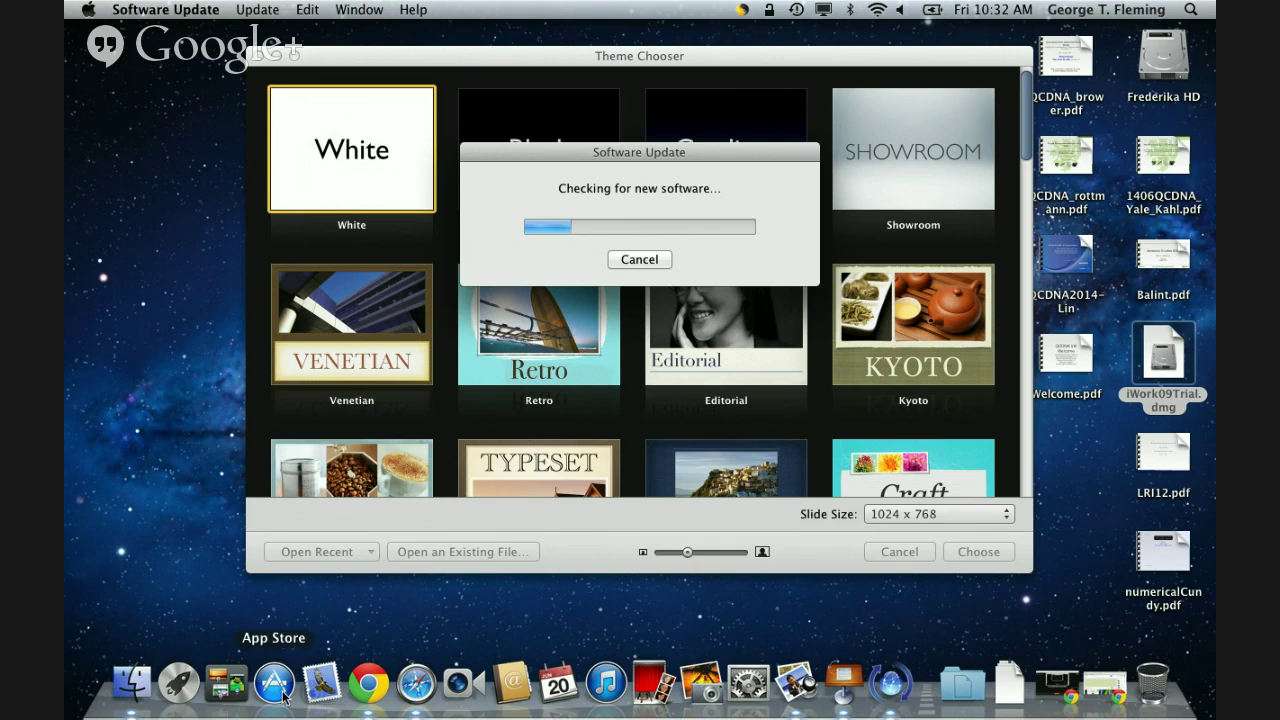
Switch to Safari and go to the Apple support page support.apple.com/kb/DL1563
click(416, 684)
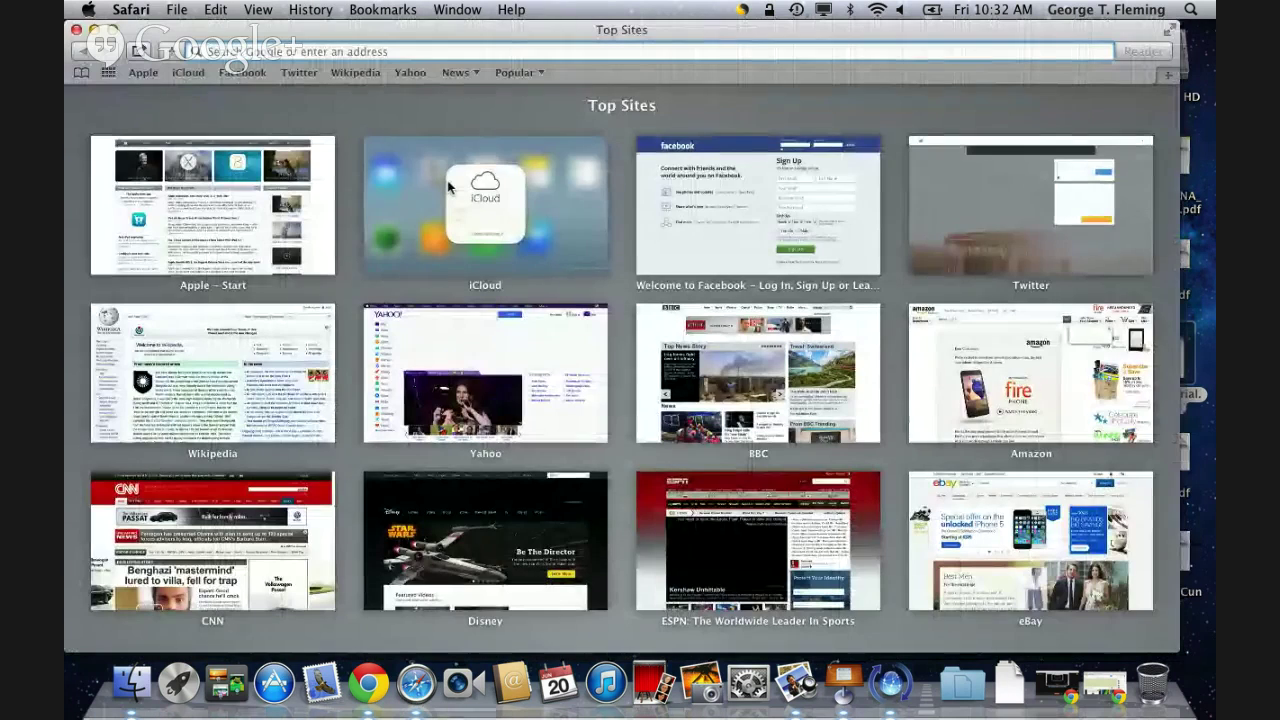
mouse_move(450, 187)
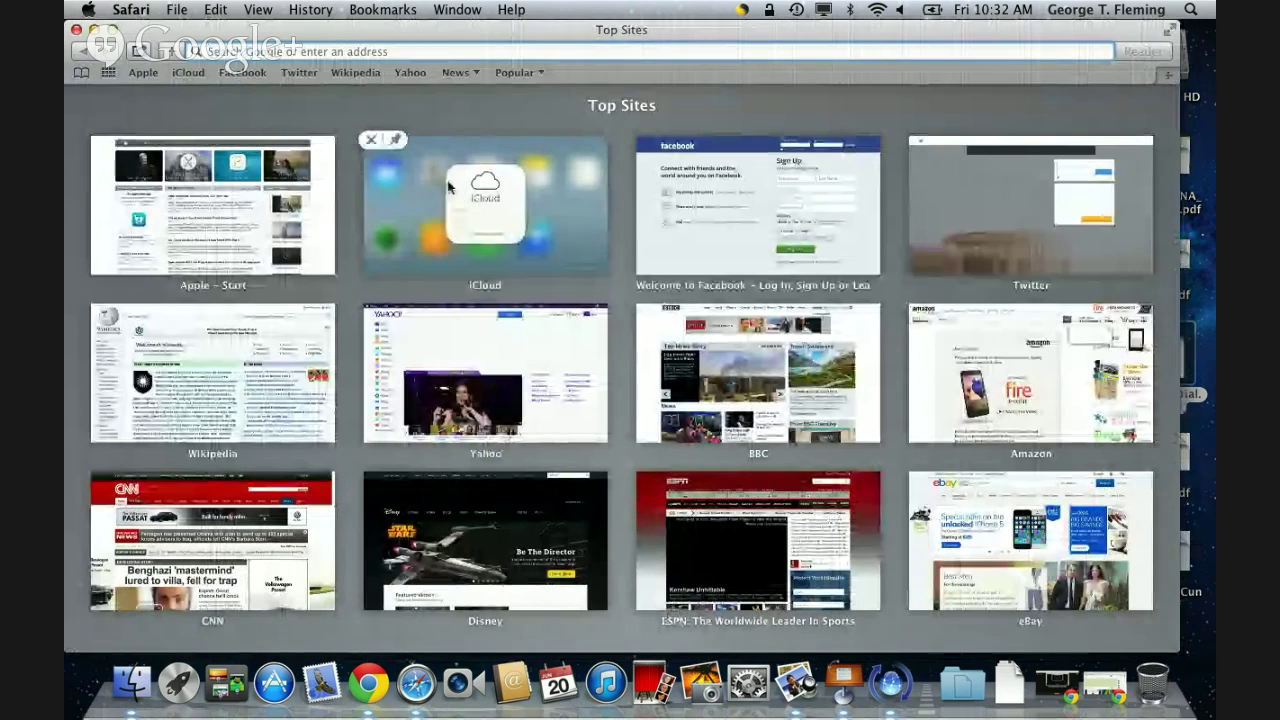
text(support)
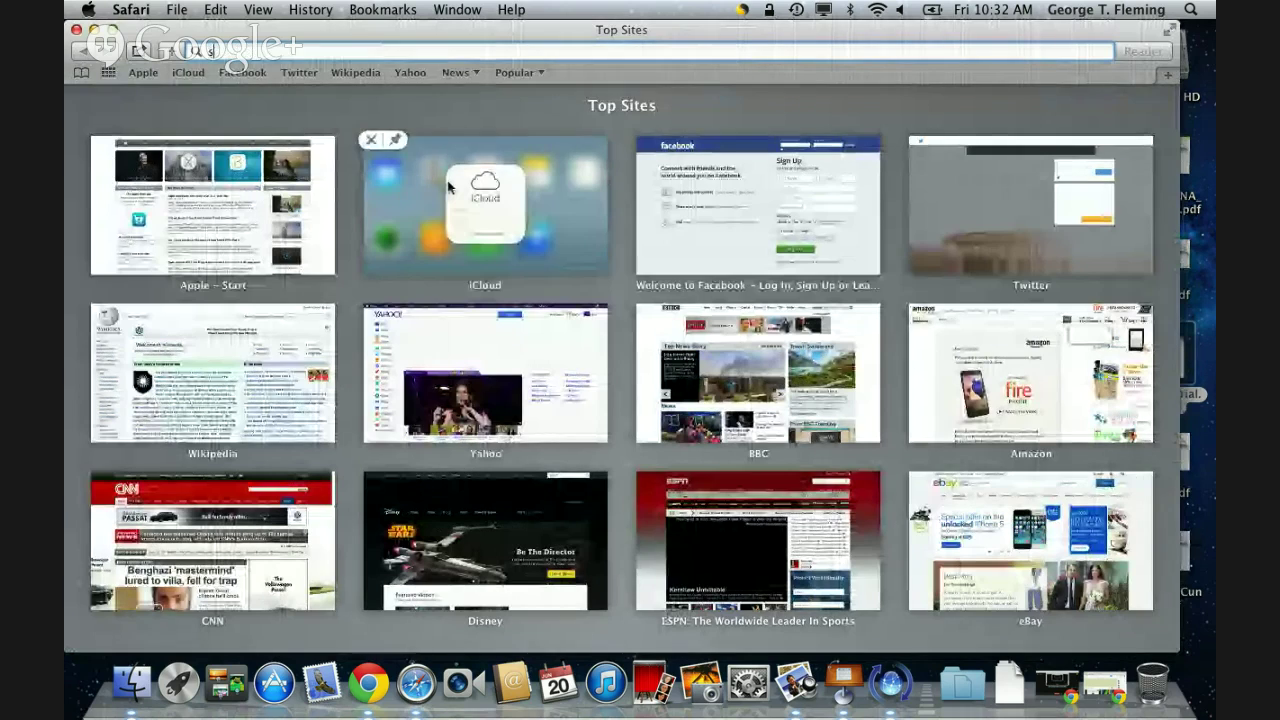
text(/)
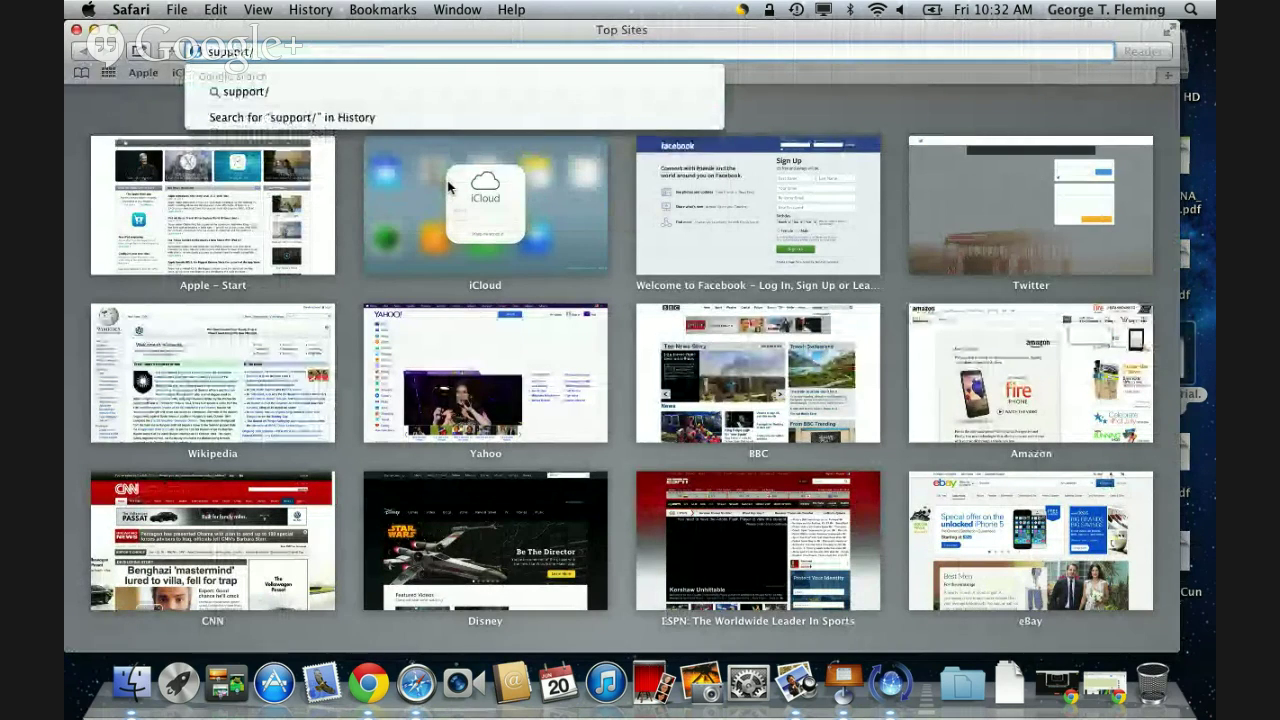
key(BackSpace)
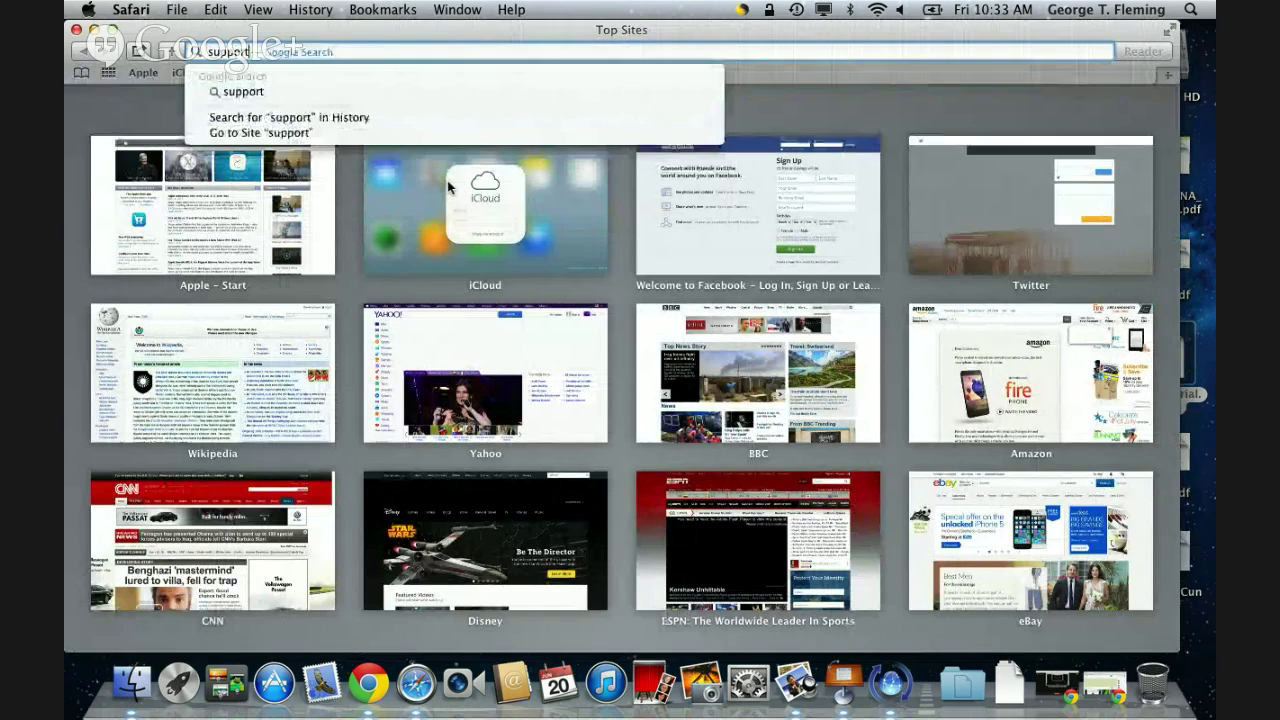
text(.apple.com/)
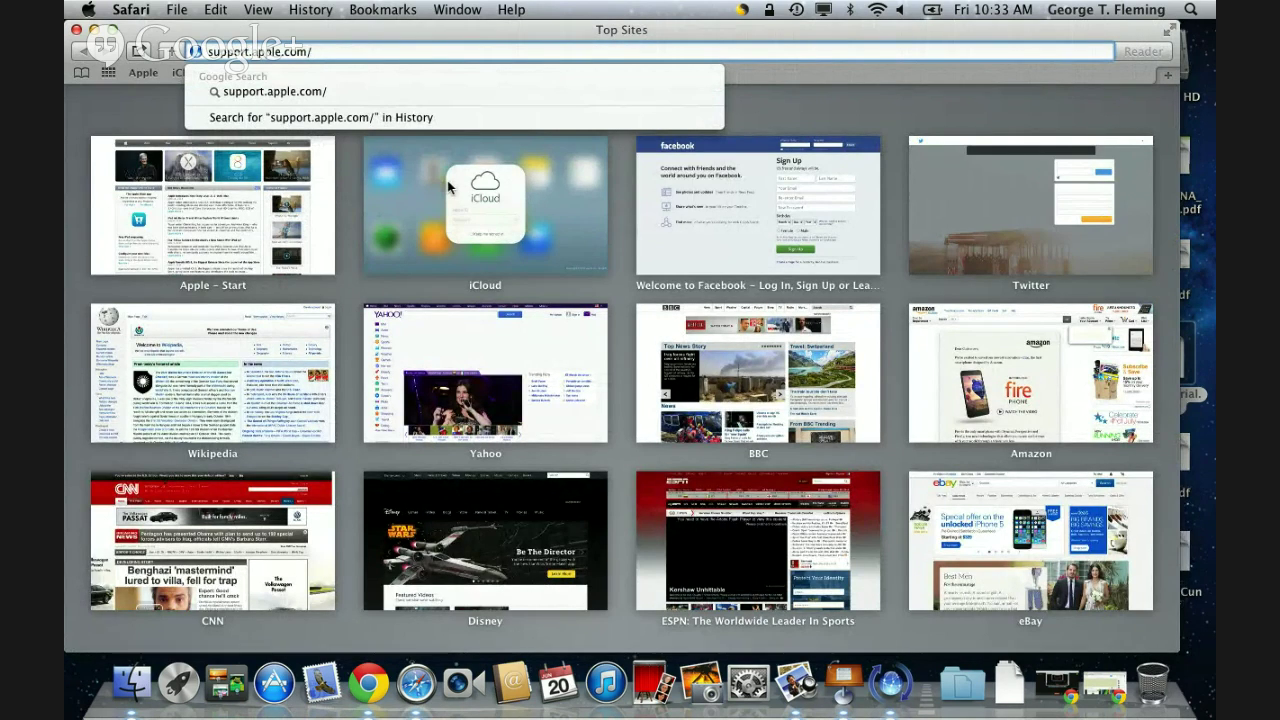
text(kn\)
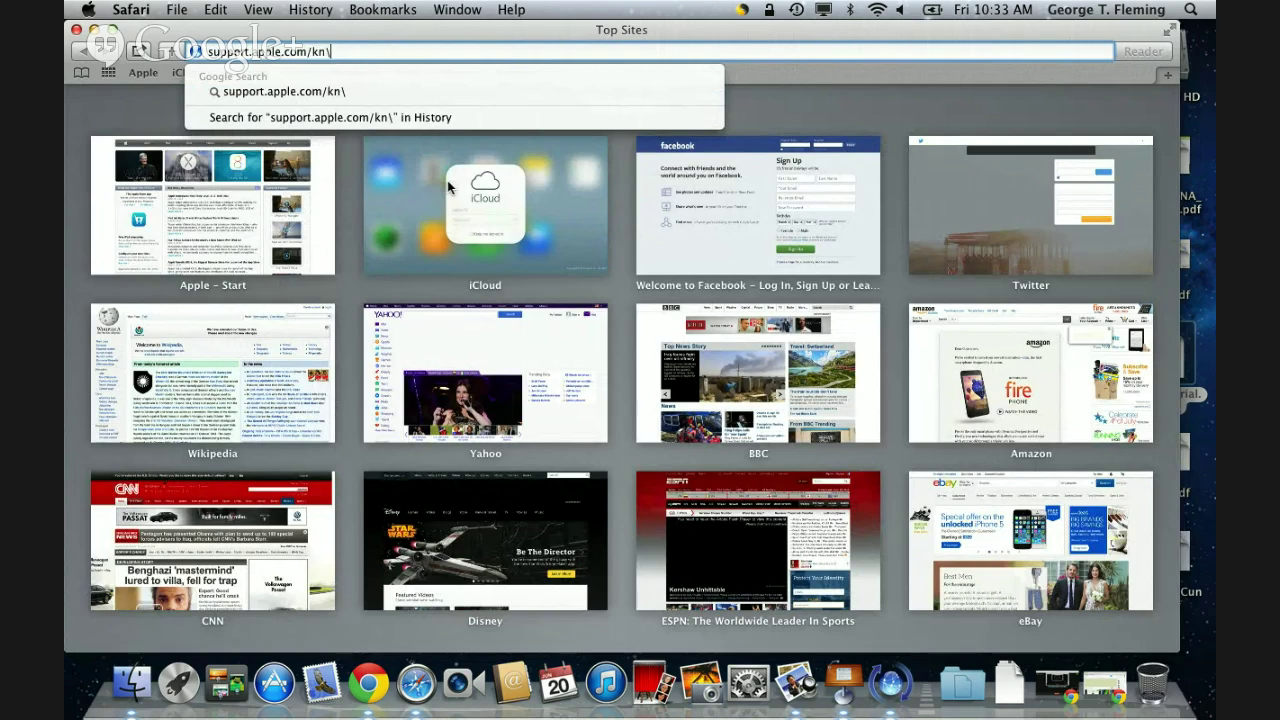
key(BackSpace)
key(BackSpace)
text(b/DL)
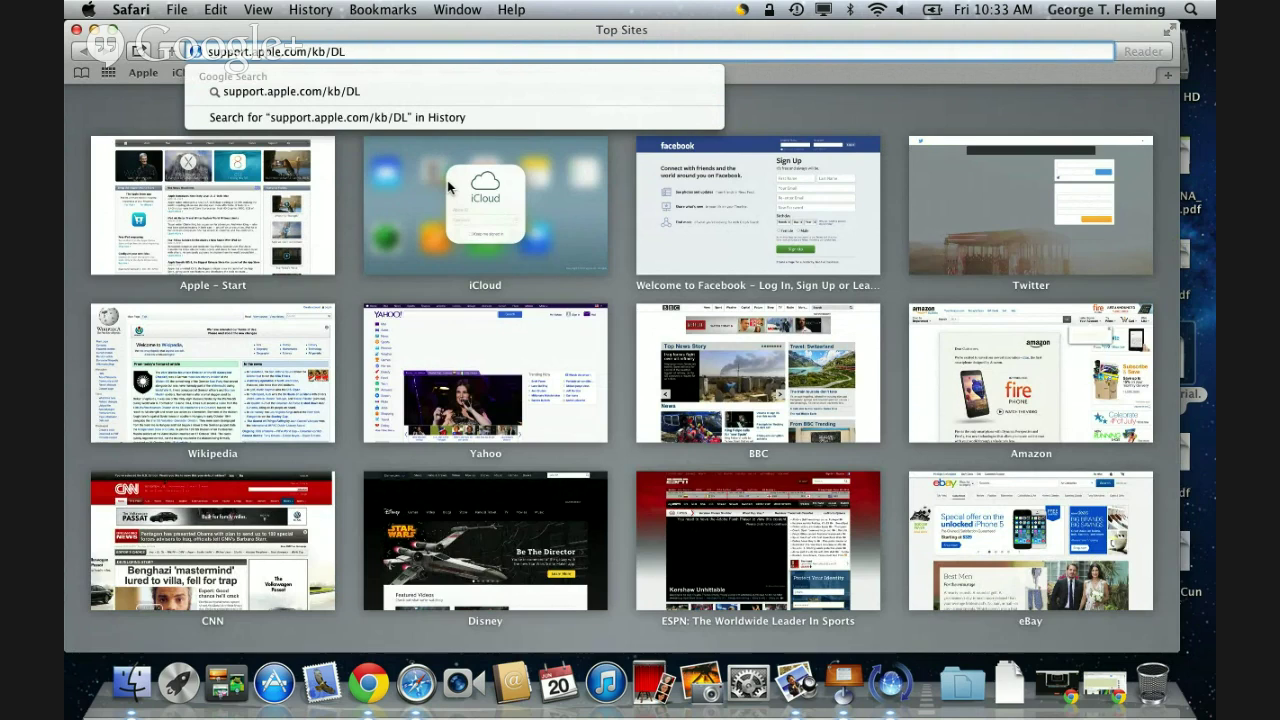
text(1563)
key(Return)
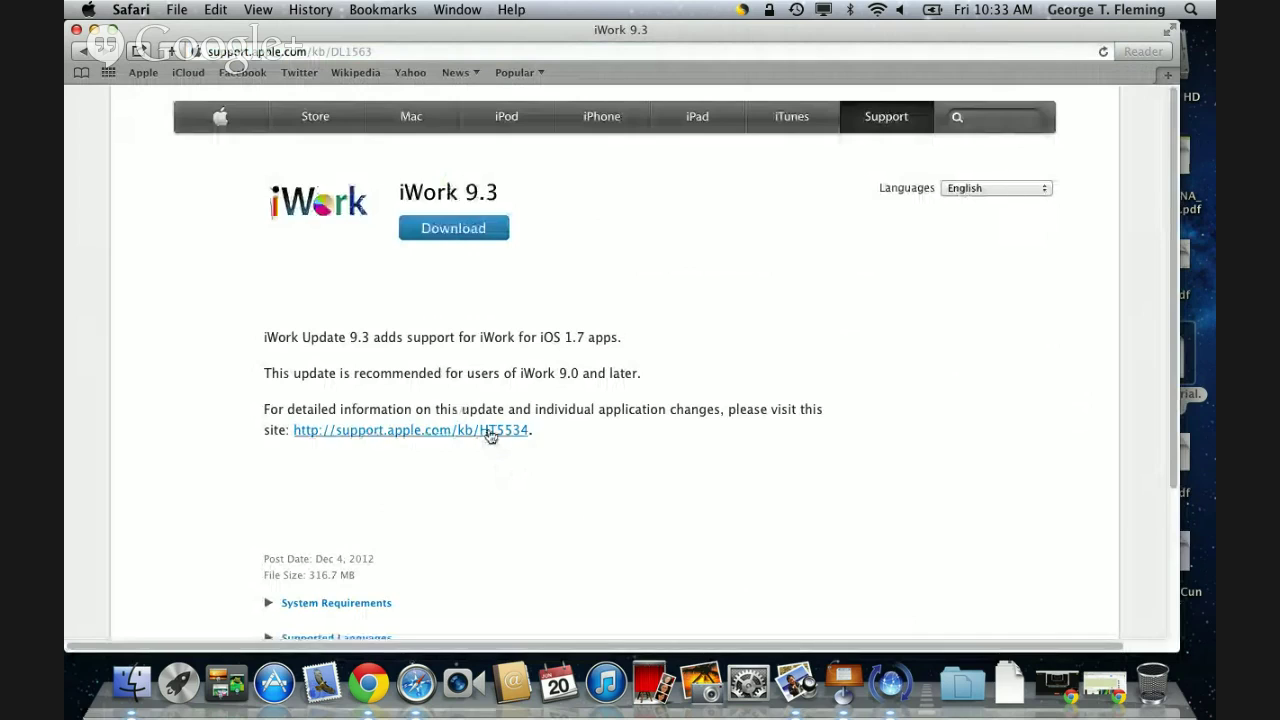
Review the iWork 9.3 update page and start downloading the update
scroll(563, 524, down, 2)
scroll(563, 524, down, 3)
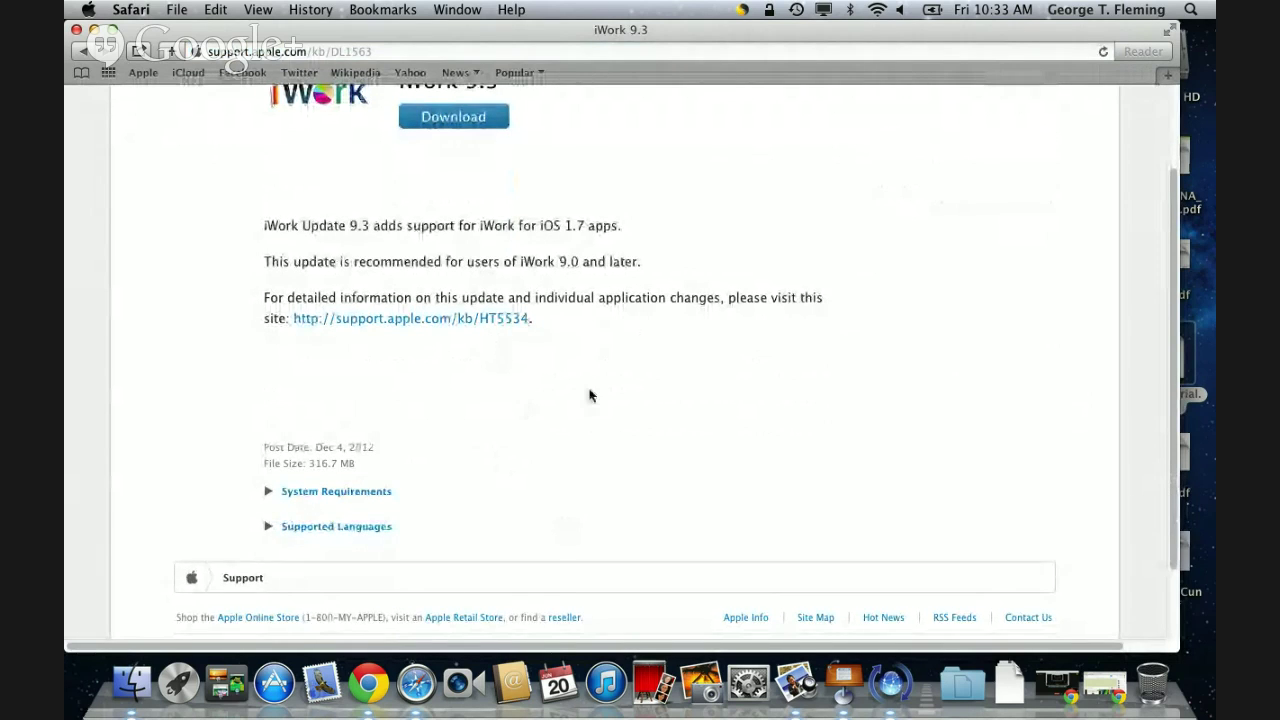
scroll(589, 396, up, 4)
click(474, 236)
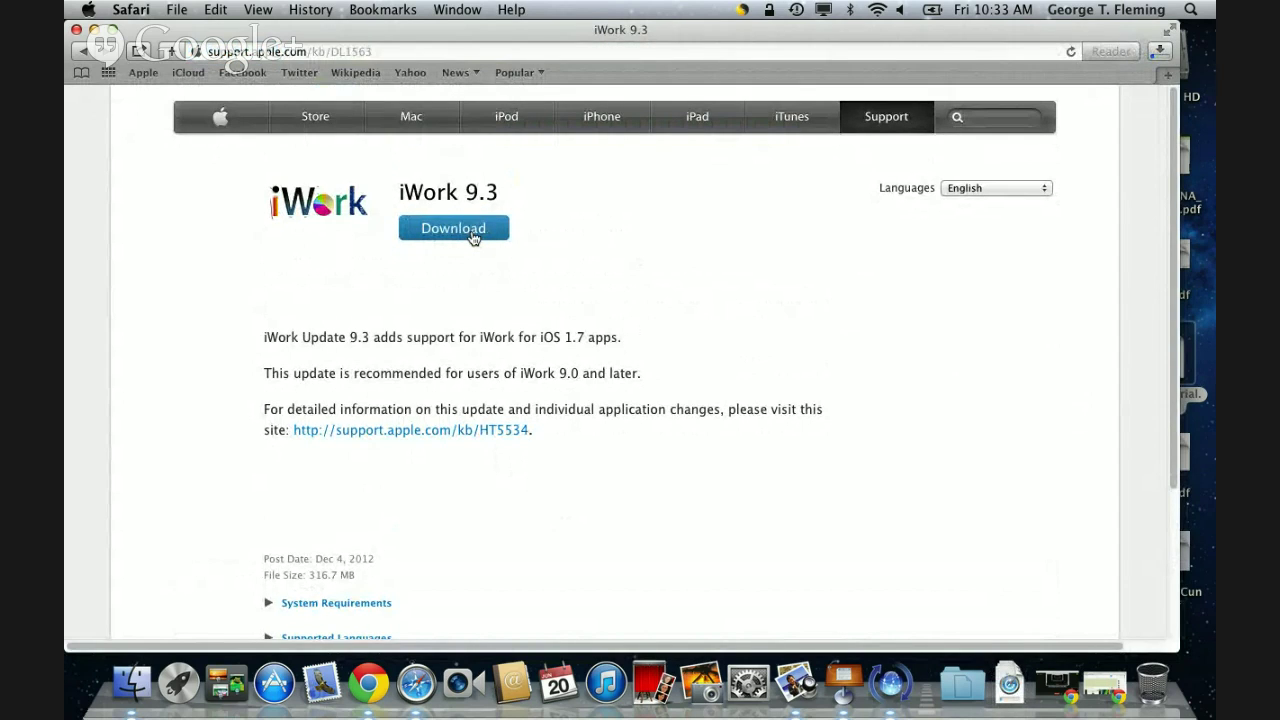
scroll(543, 448, up, 1)
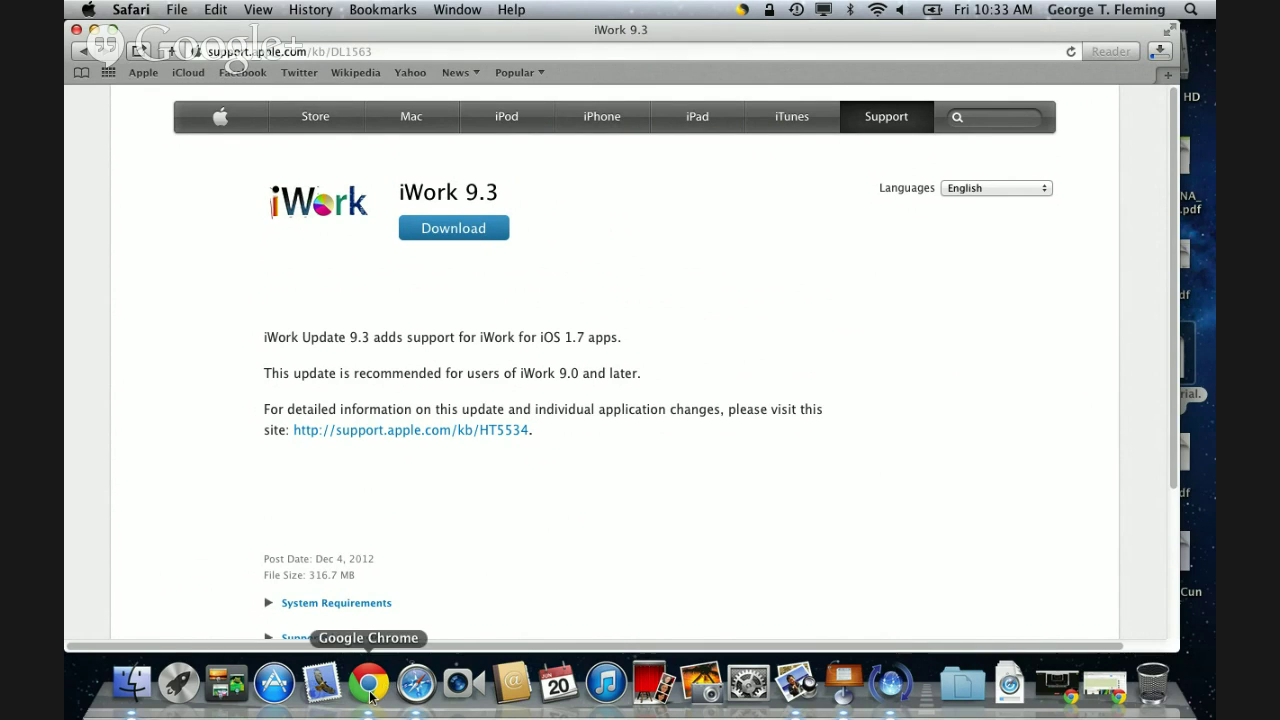
Switch to Software Update and show the details of the available updates
click(178, 683)
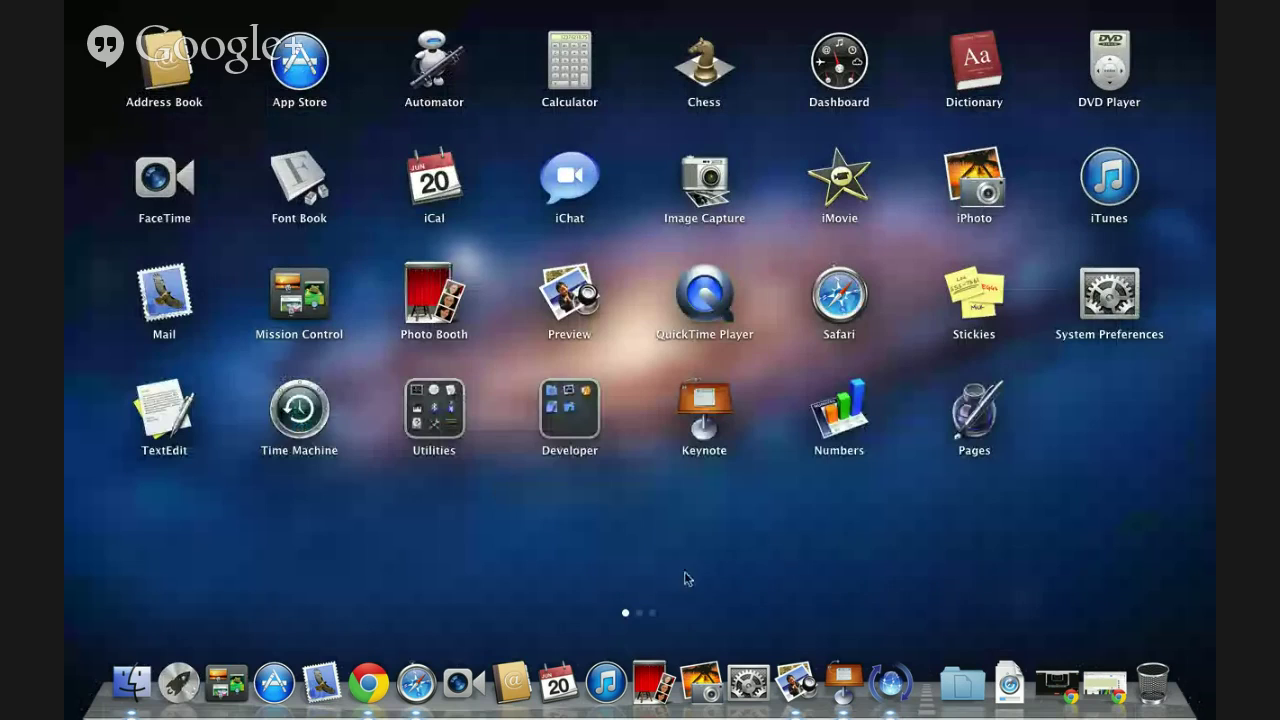
click(902, 686)
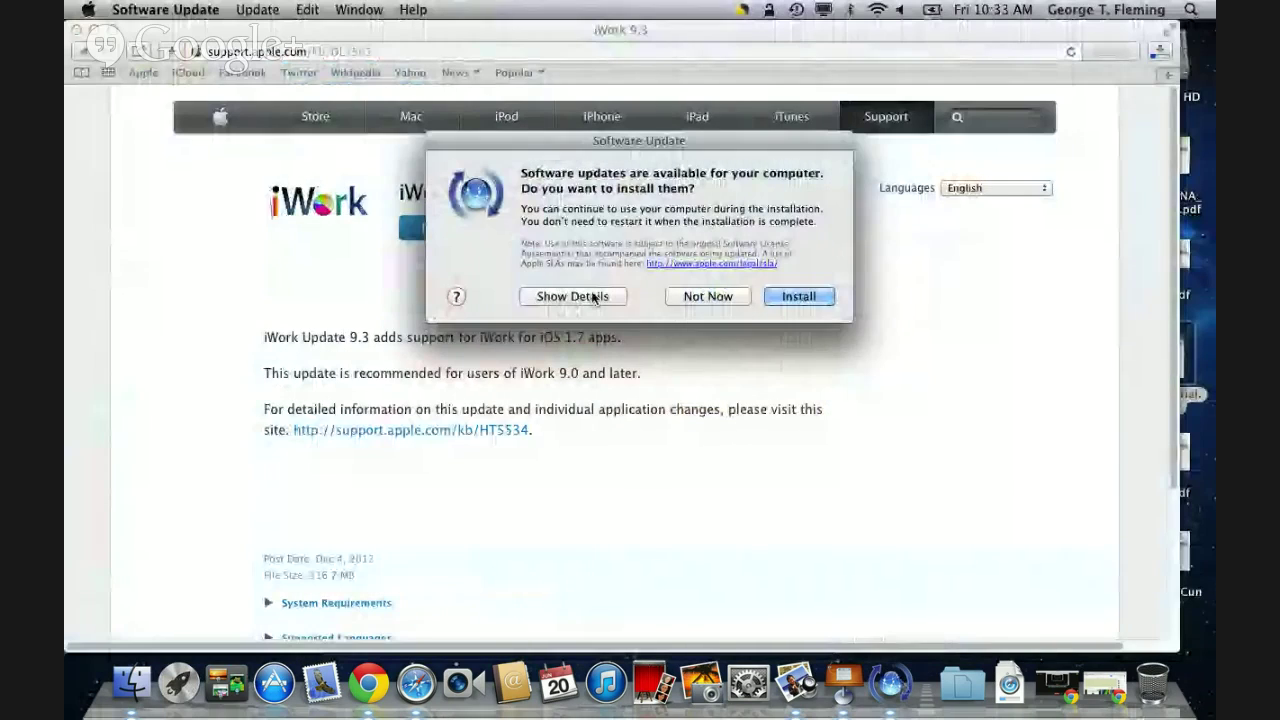
click(591, 294)
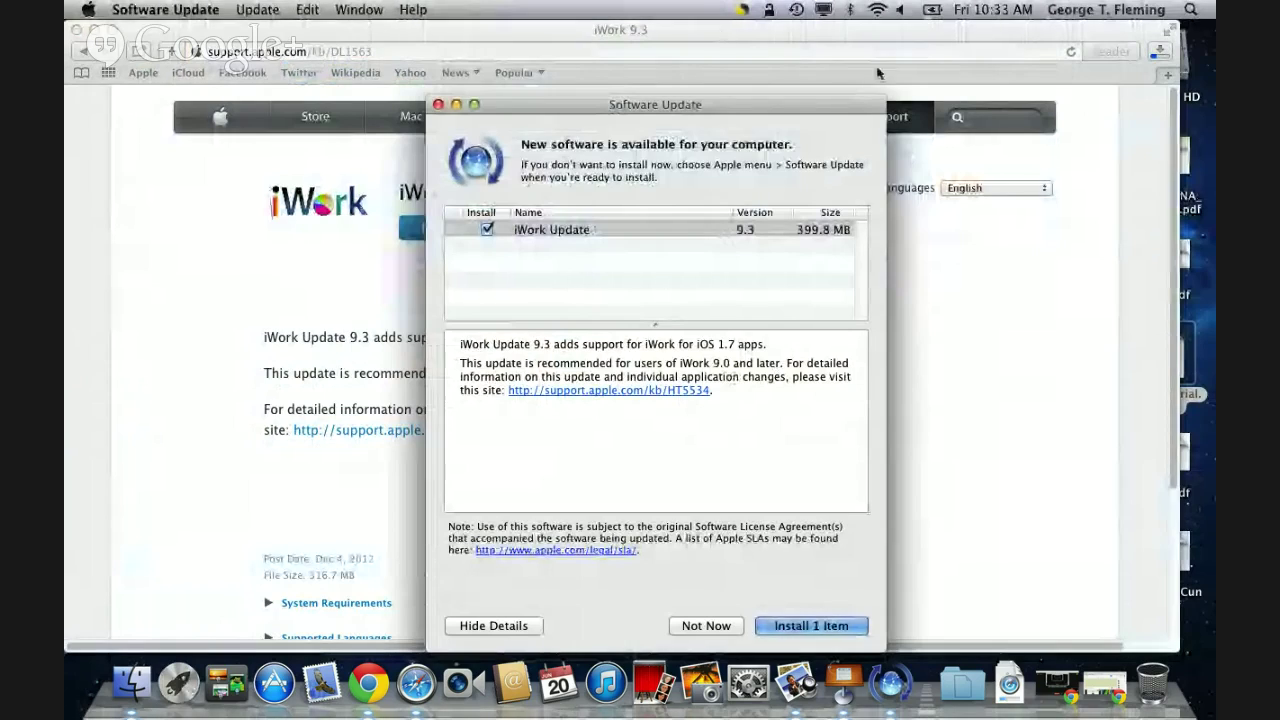
Get the Safari window out of the way and start installing iWork Update 9.3 through Software Update
click(1186, 60)
right_click(1160, 50)
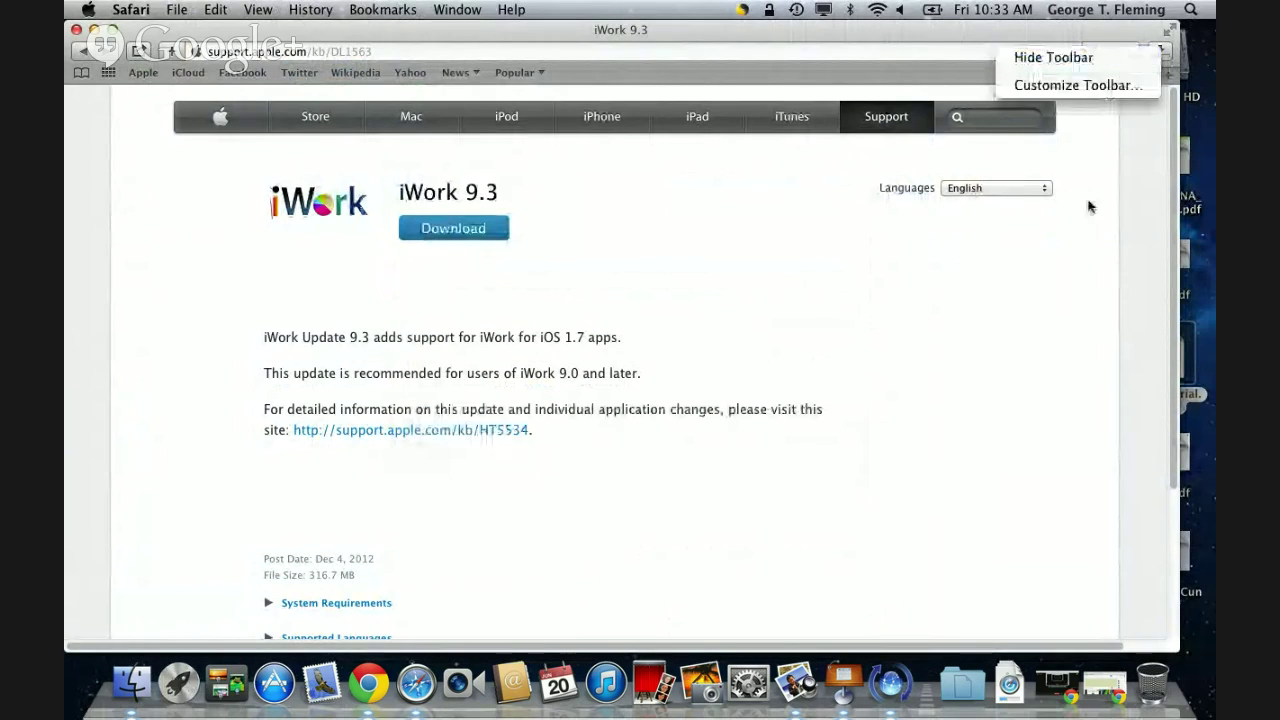
click(1069, 260)
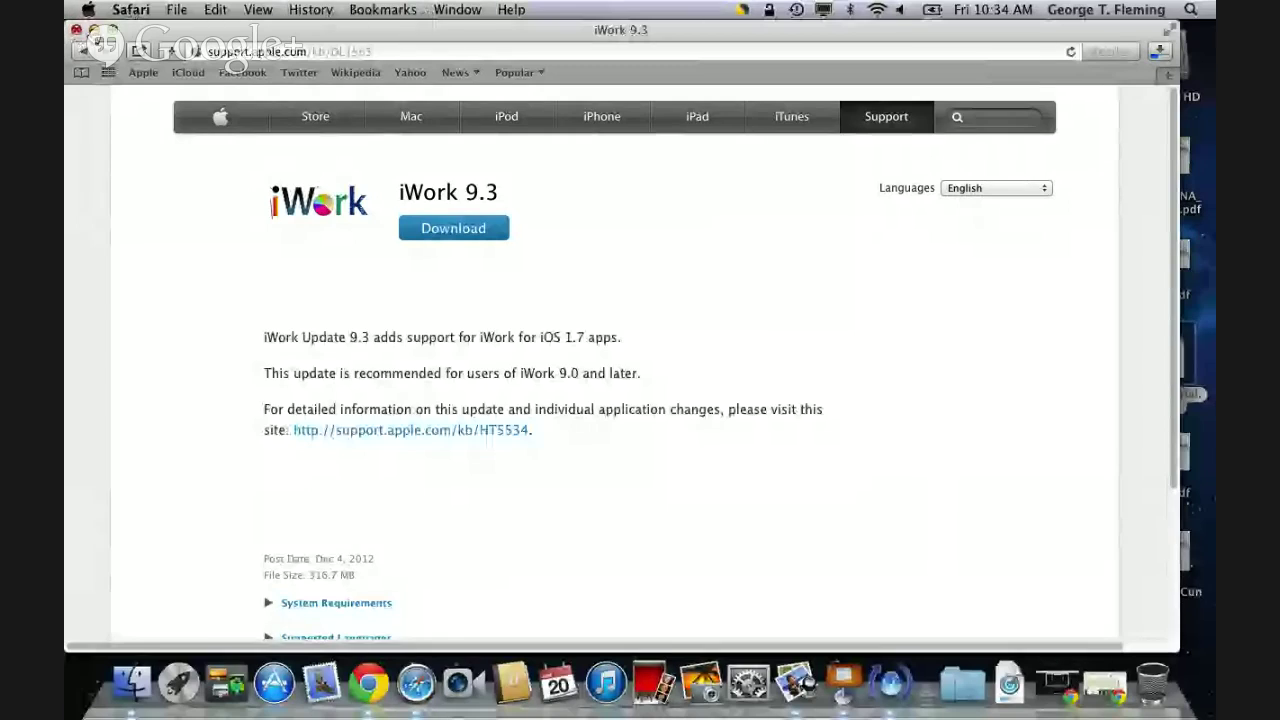
click(76, 29)
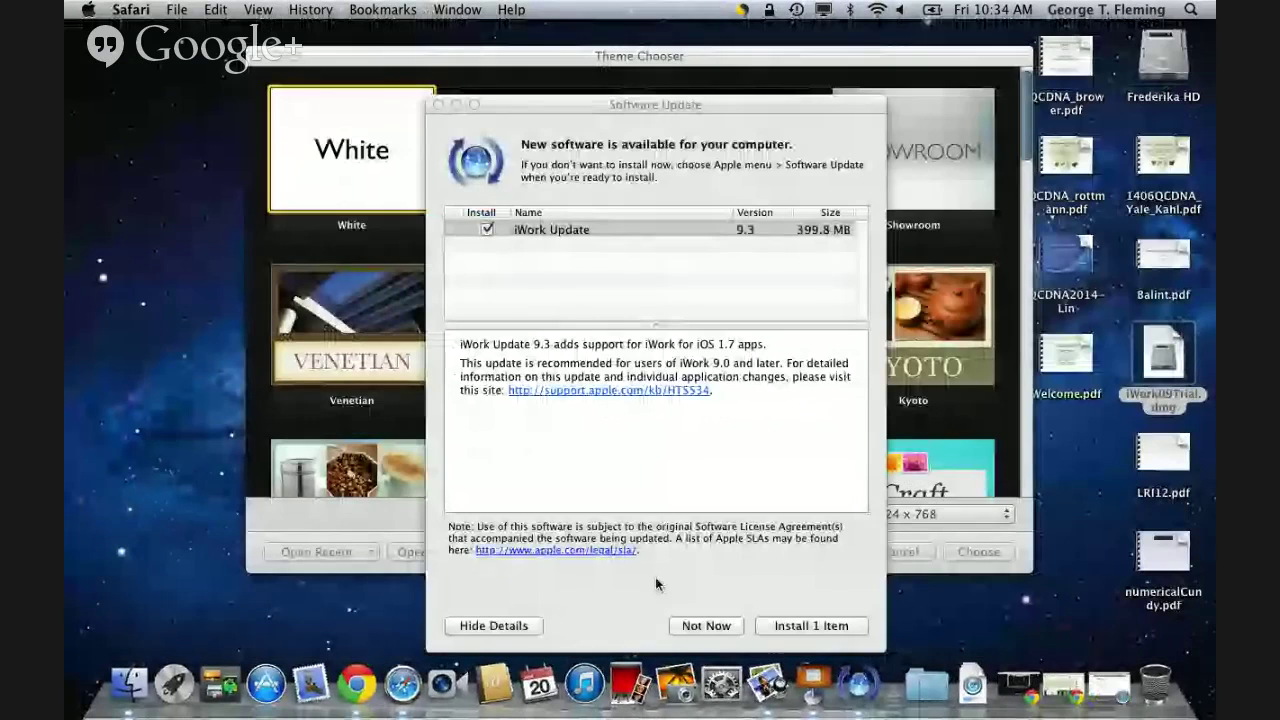
click(640, 235)
click(845, 620)
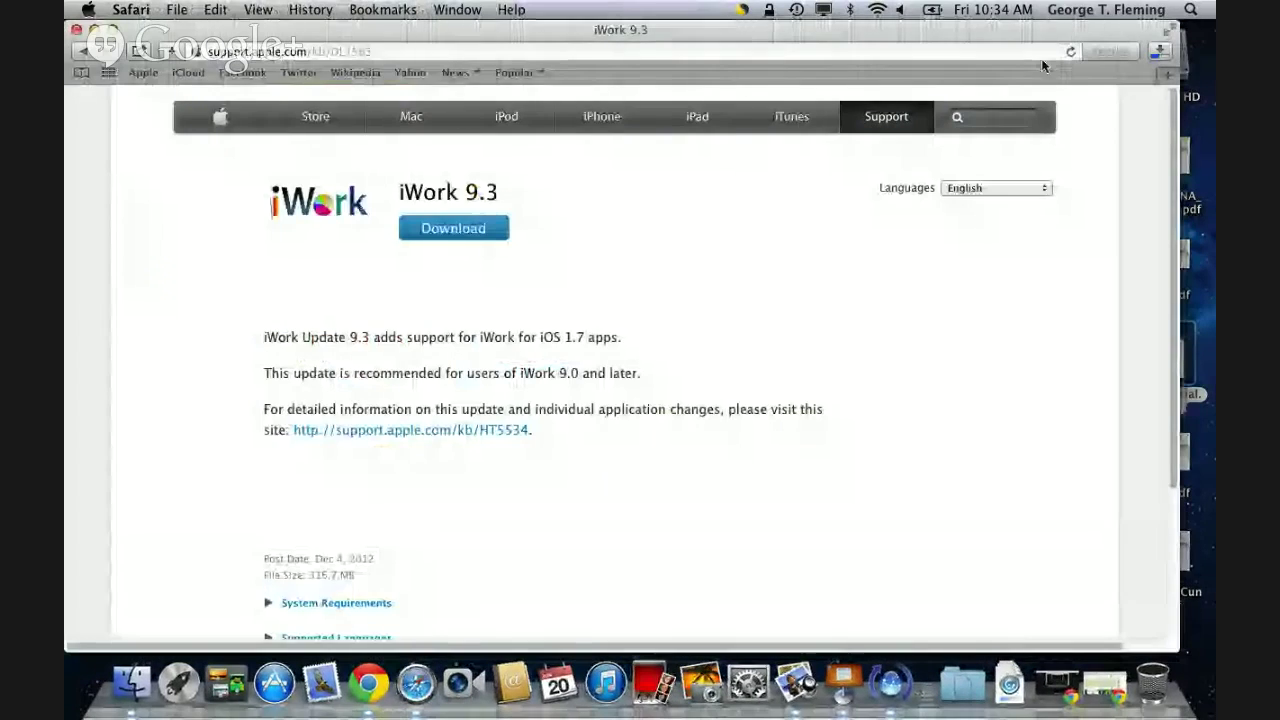
Stop the iWork_9.3_Update.dmg download in Safari, clear the downloads list and close the iWork 9.3 page
click(1159, 51)
right_click(1169, 127)
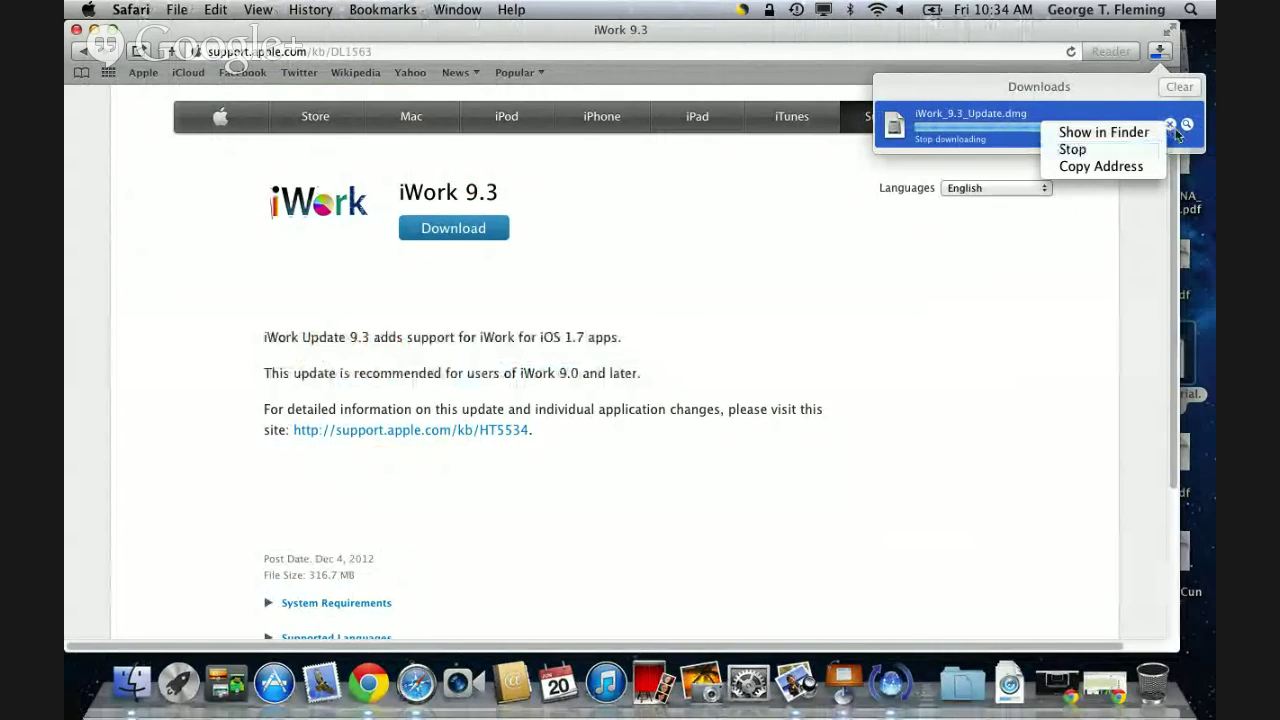
click(1123, 149)
click(1179, 86)
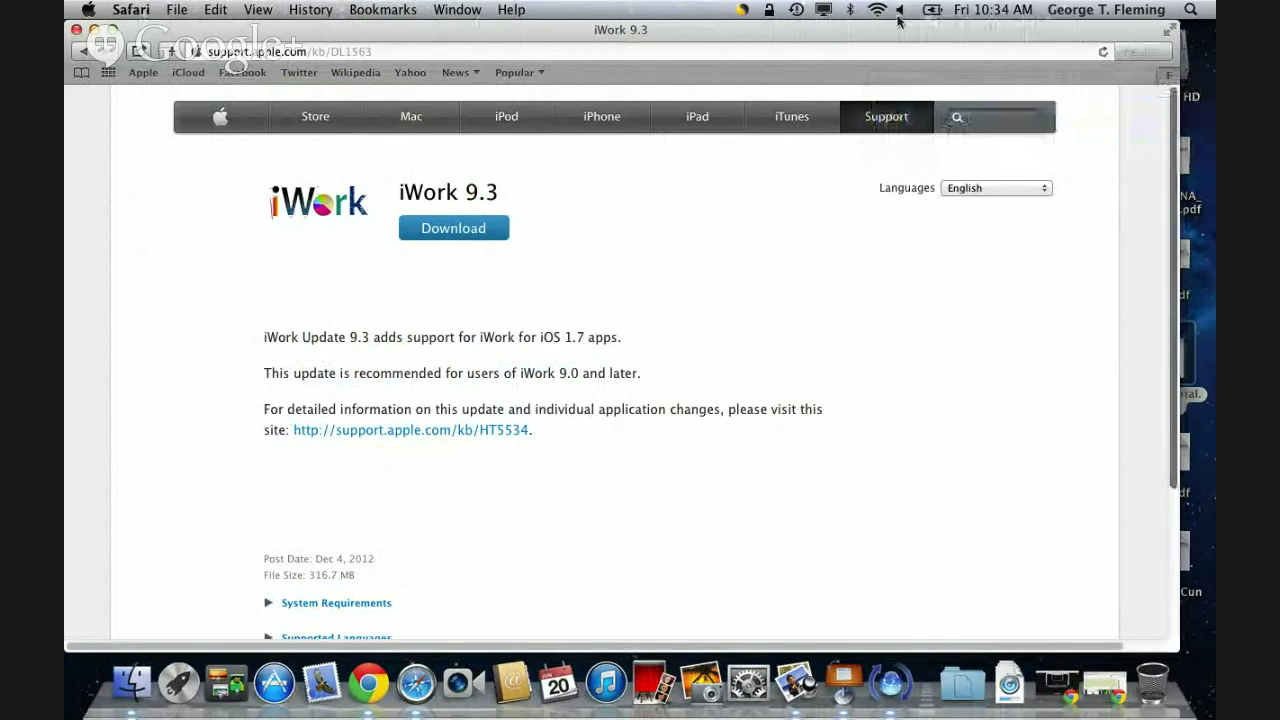
right_click(78, 35)
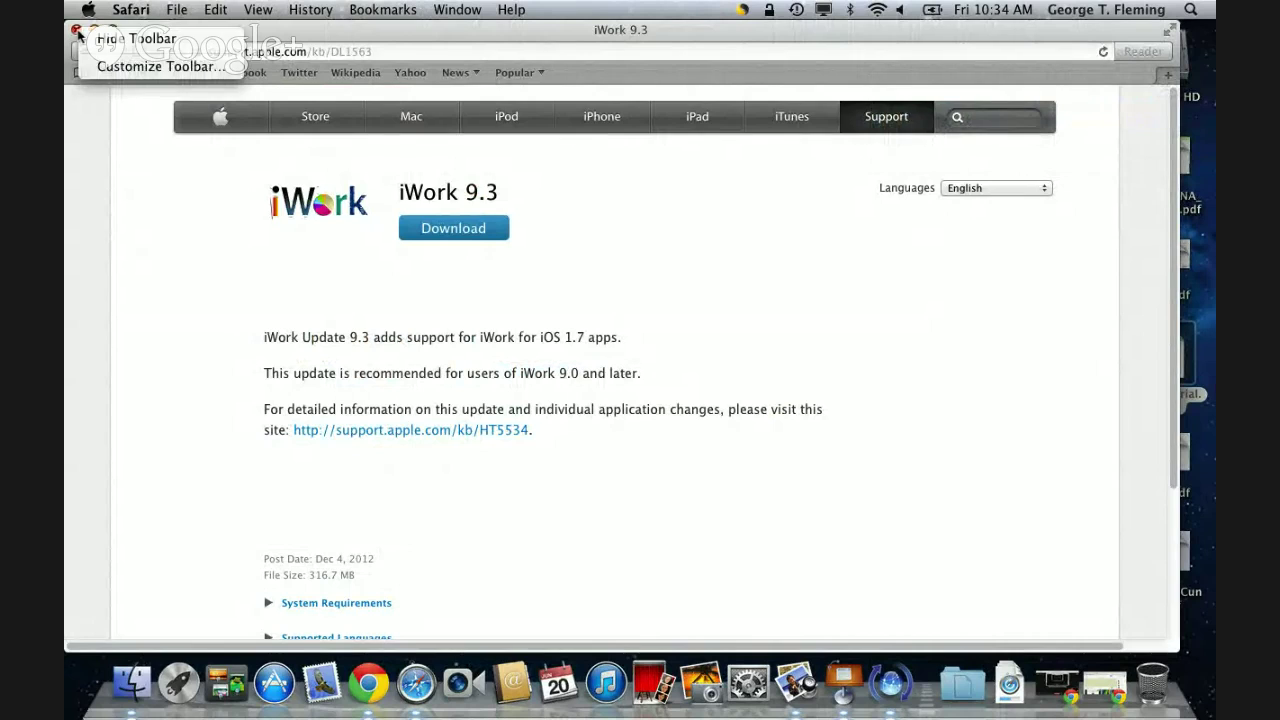
click(78, 35)
click(76, 30)
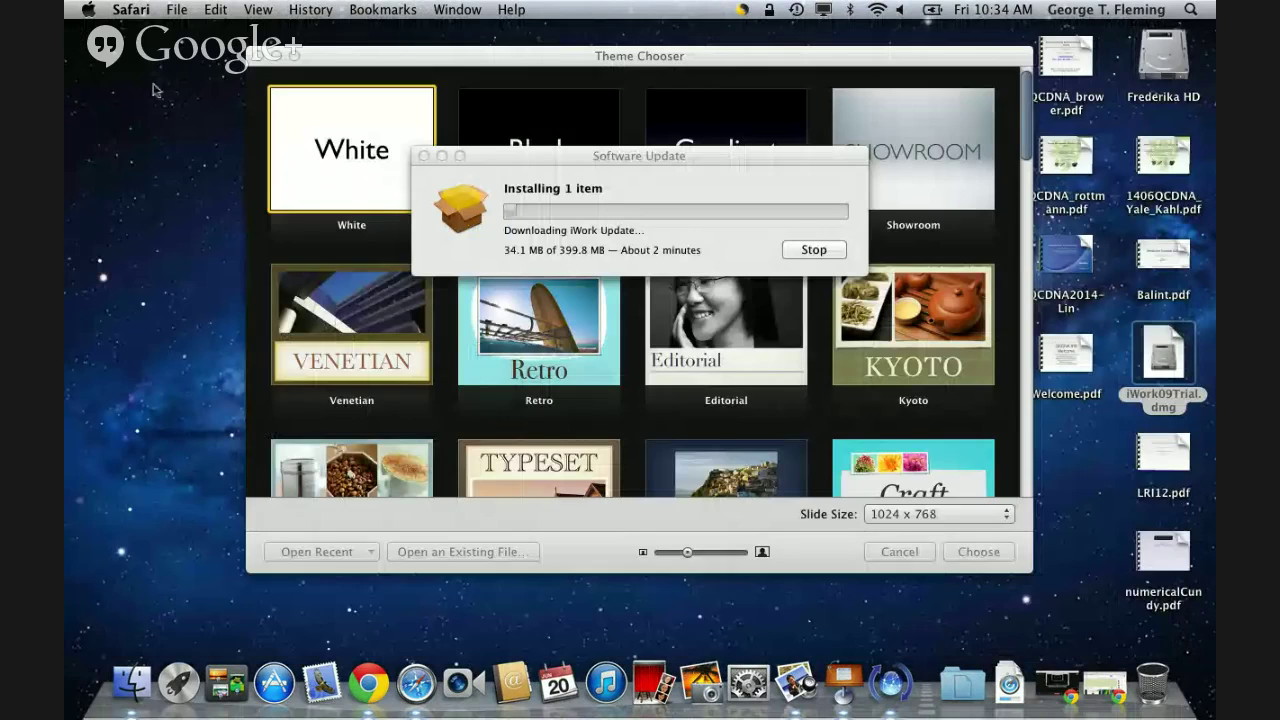
Switch to Keynote and quit it while the iWork update downloads
click(575, 158)
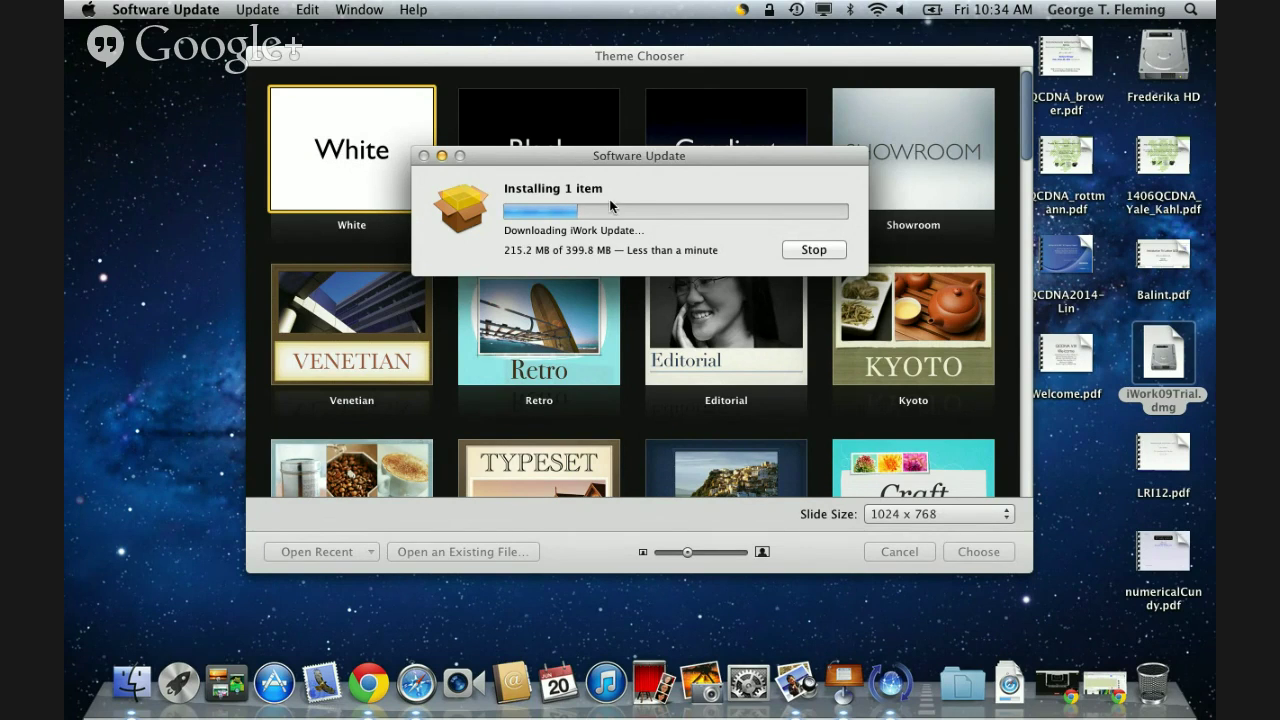
click(323, 62)
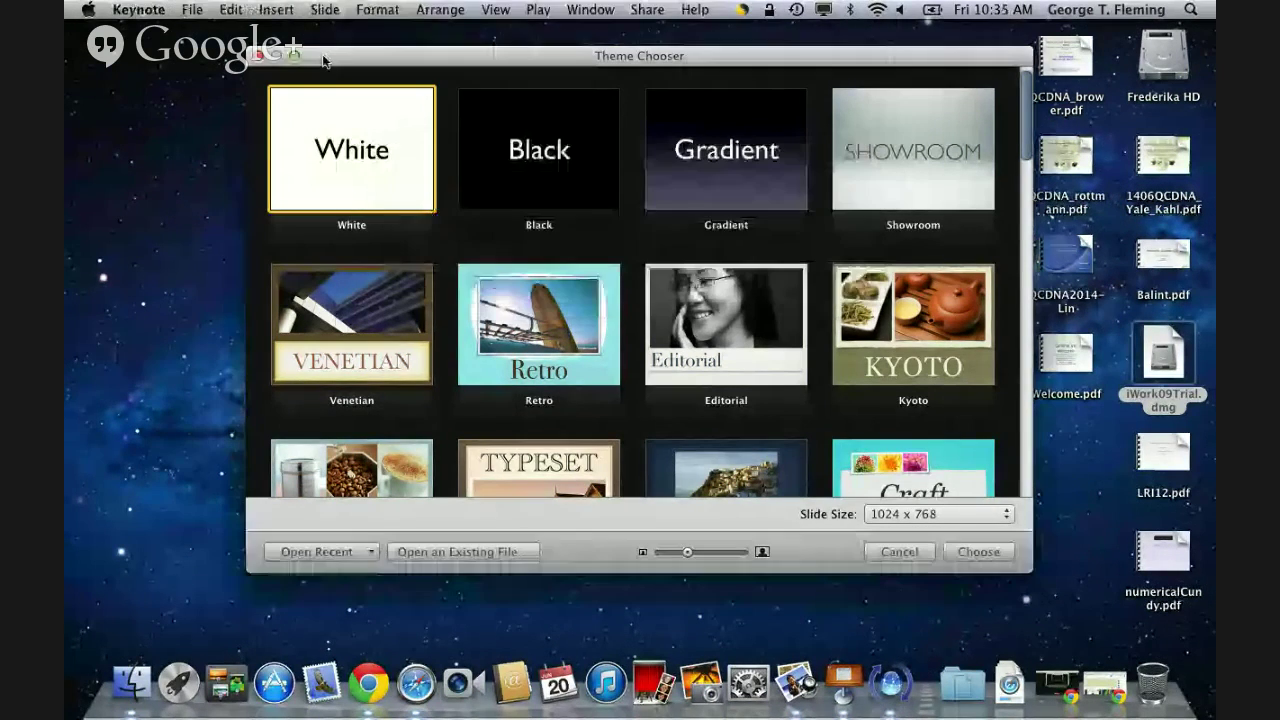
click(138, 9)
click(200, 240)
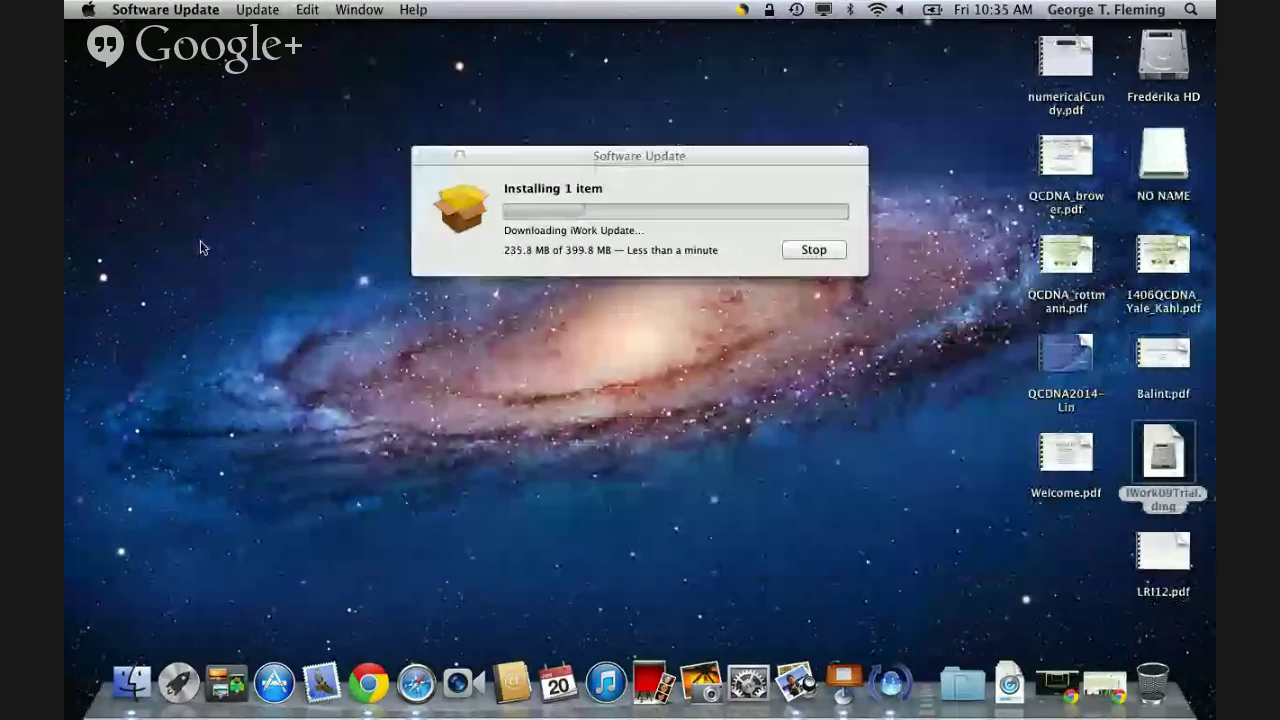
Copy the QCDNA_2014_clark presentation from the NO NAME drive to the desktop and close the drive's window
double_click(1166, 173)
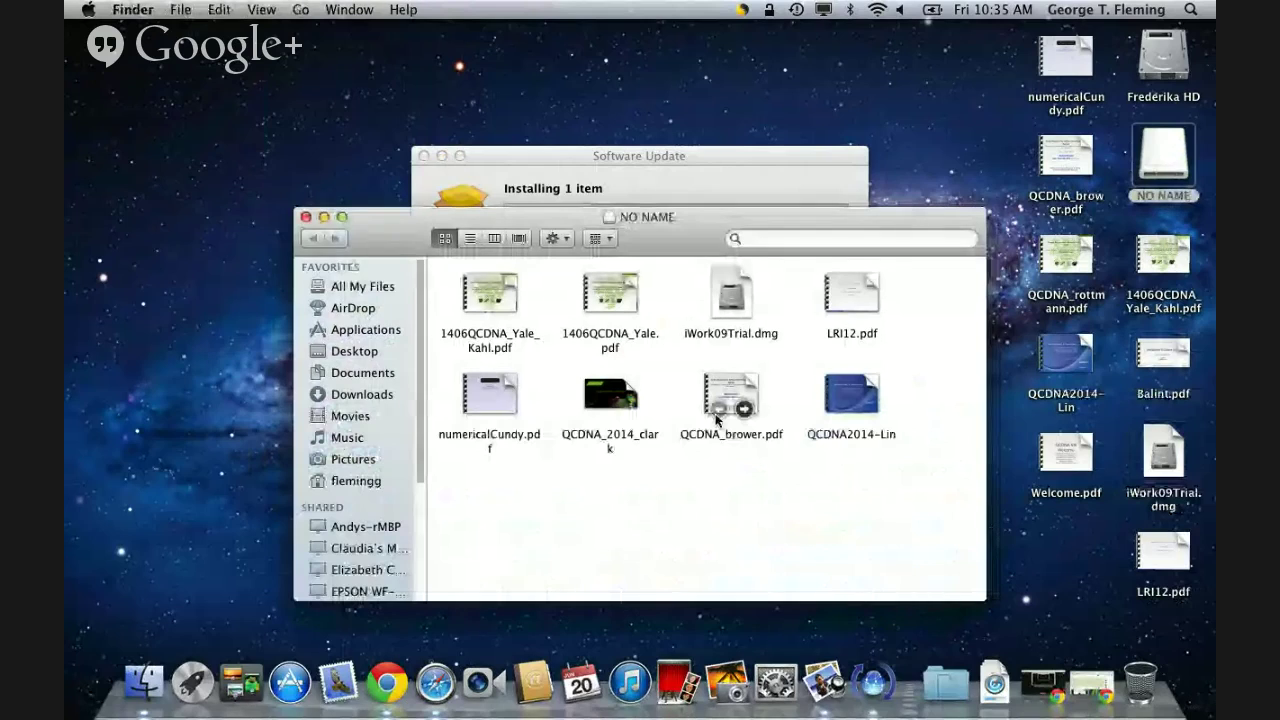
click(603, 400)
drag(603, 400, 898, 79)
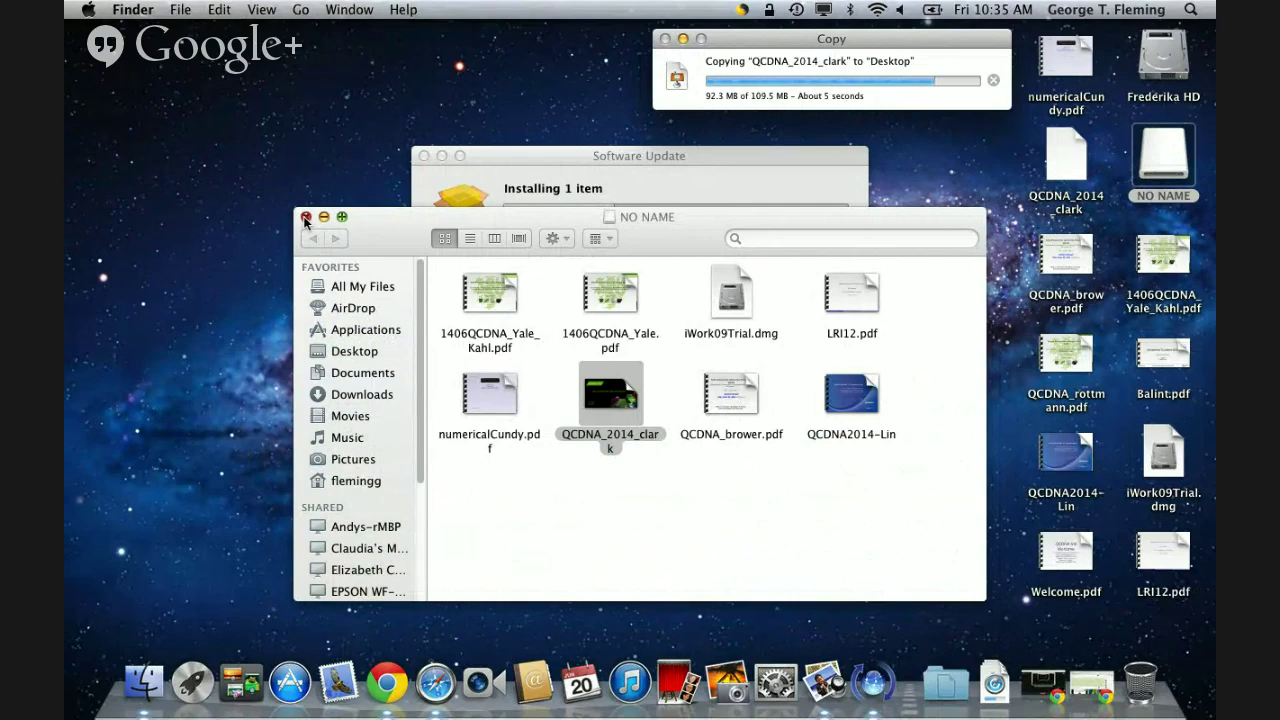
scroll(398, 495, up, 2)
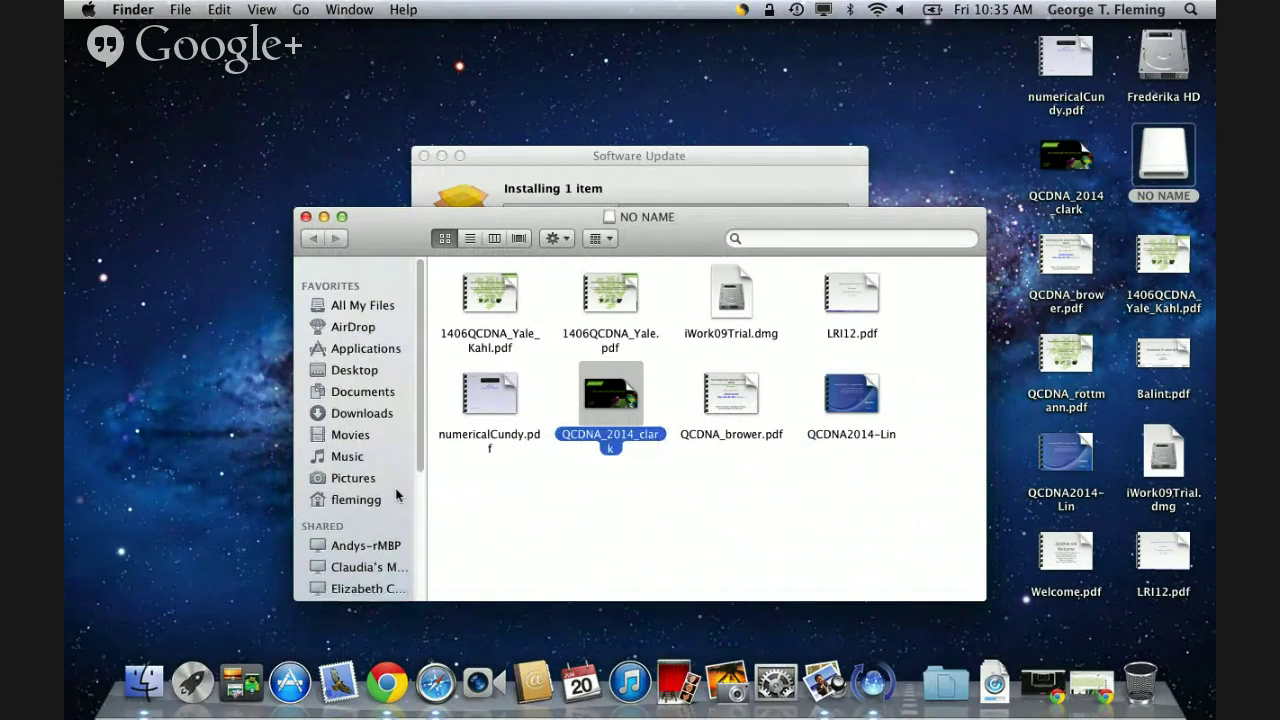
click(307, 218)
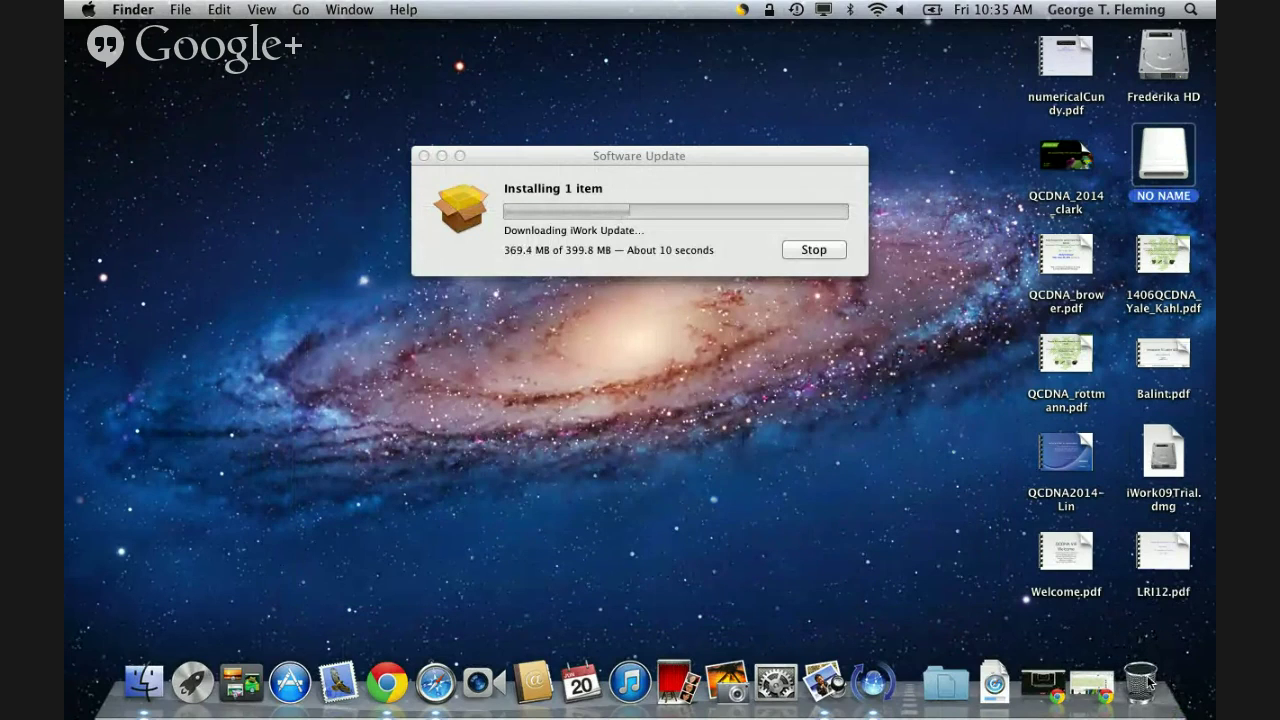
Open QCDNA_2014_clark in the iWork '09 trial without reviewing the warnings, and let Software Update close applications and install the update
double_click(1075, 165)
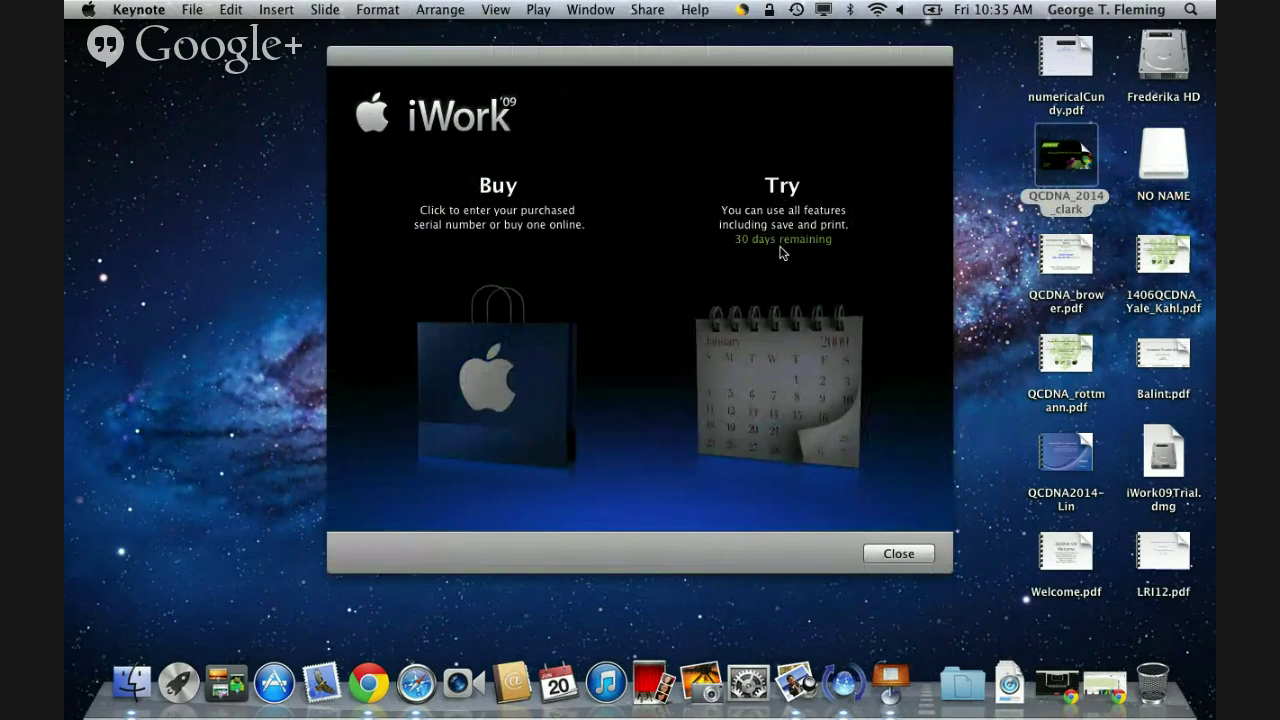
click(782, 400)
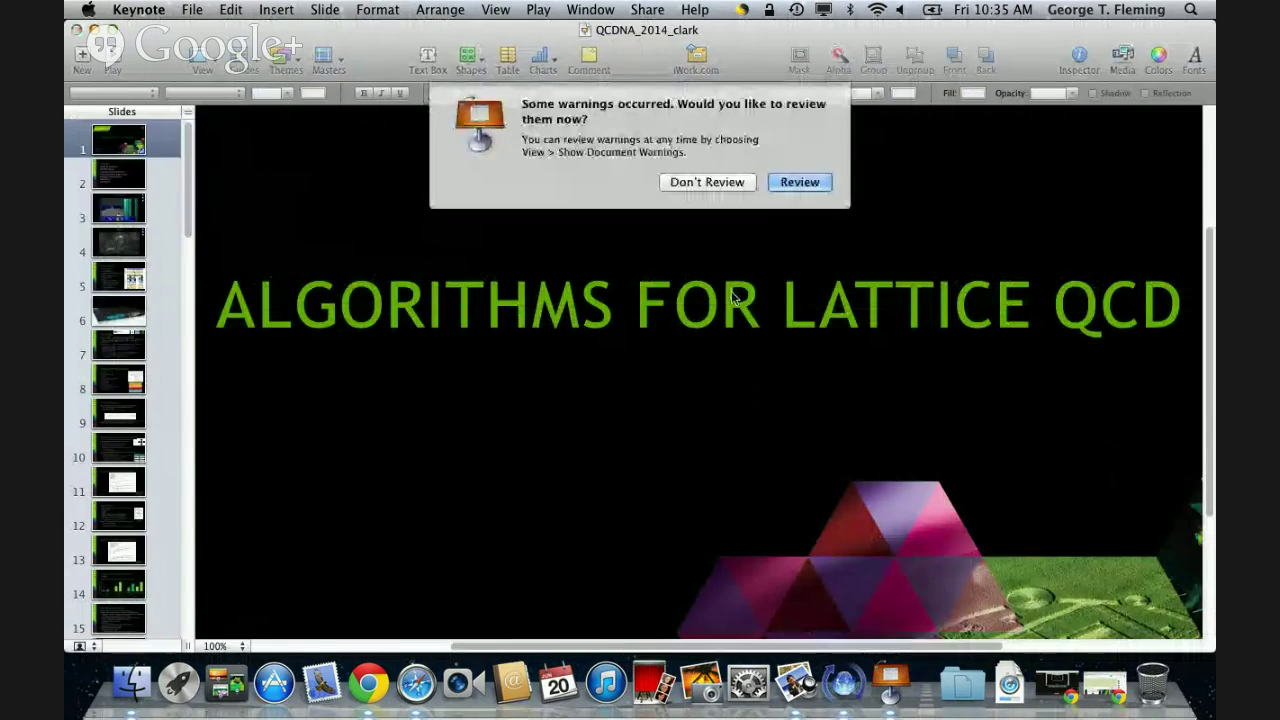
click(734, 182)
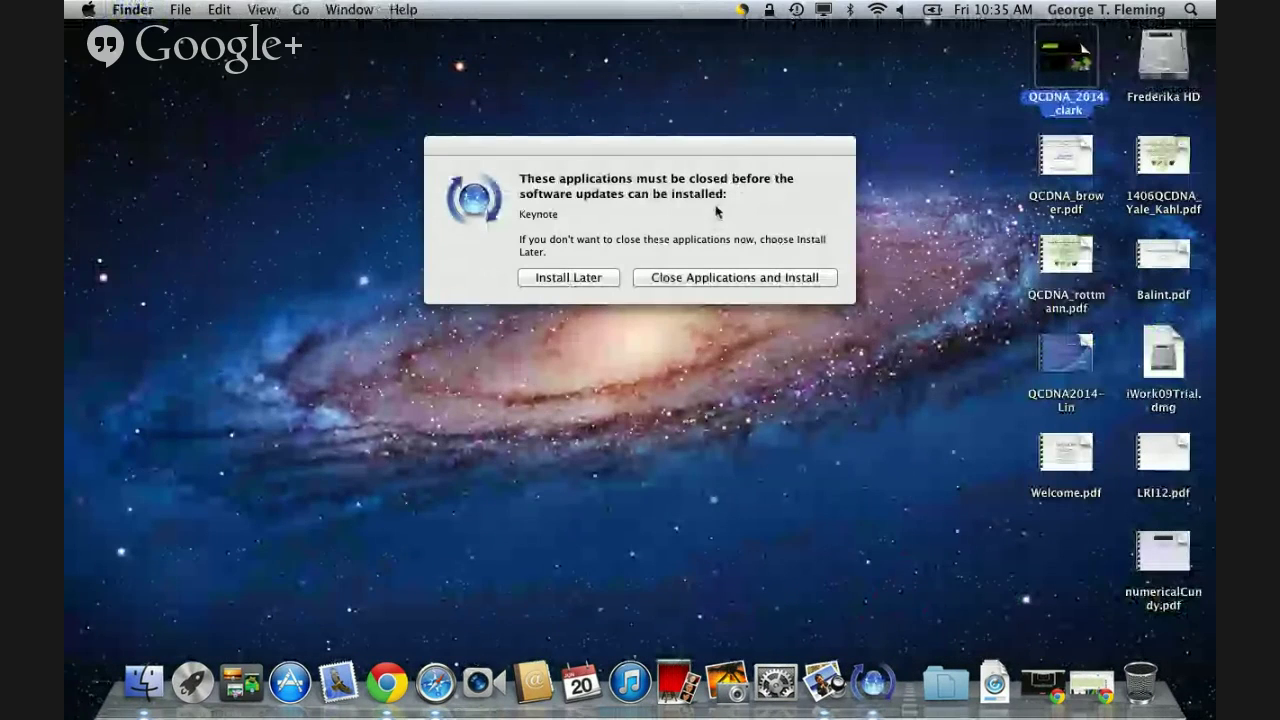
click(714, 278)
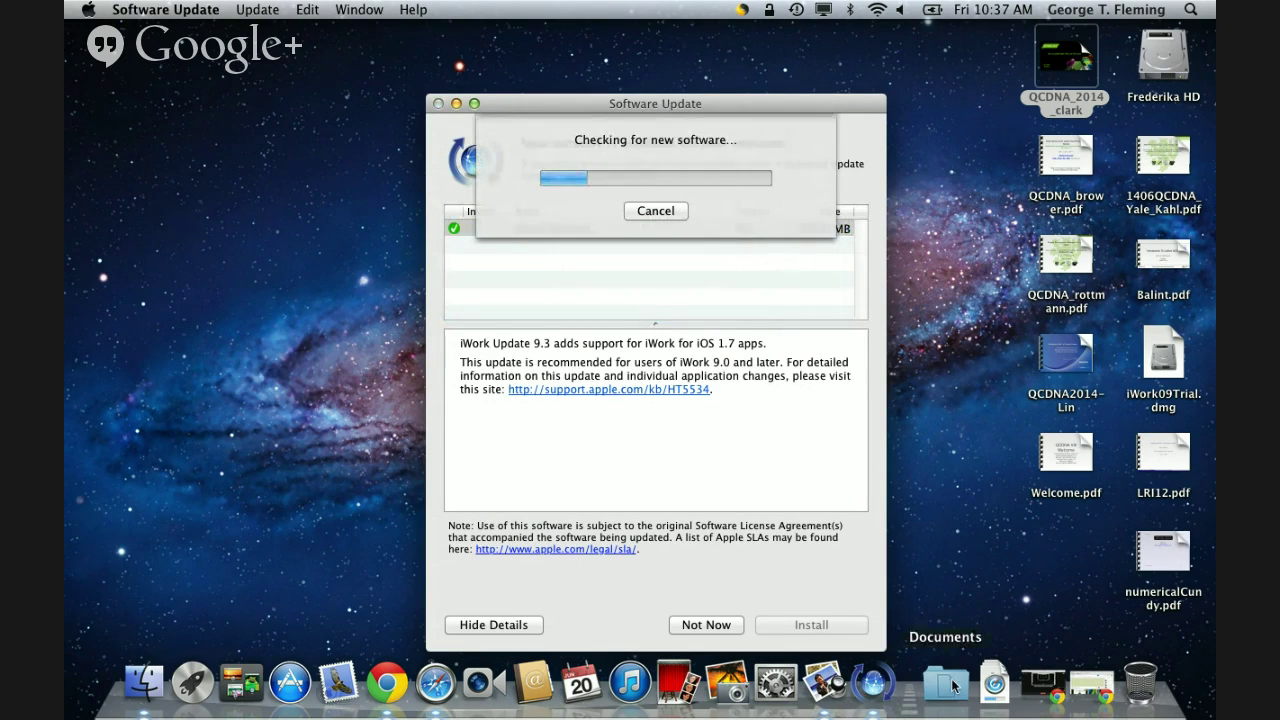
Reopen QCDNA_2014_clark from the desktop in the Keynote trial, closing the welcome and document warnings windows
click(1058, 60)
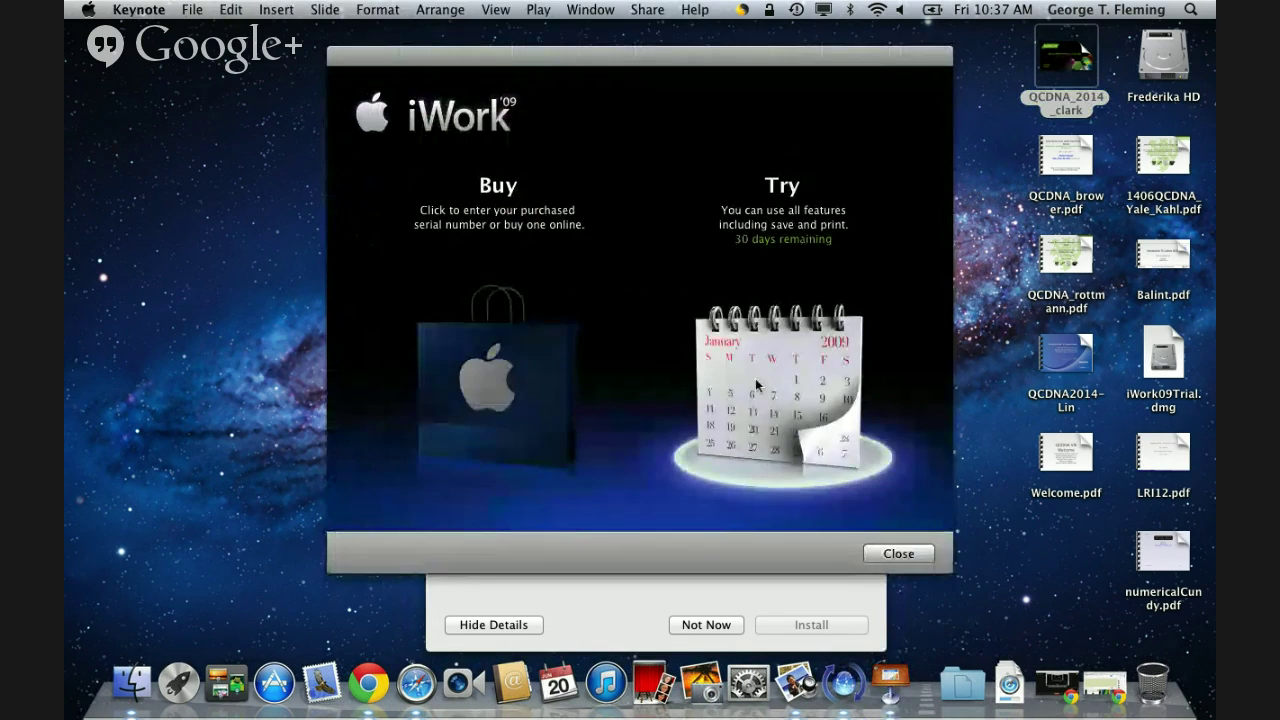
click(757, 384)
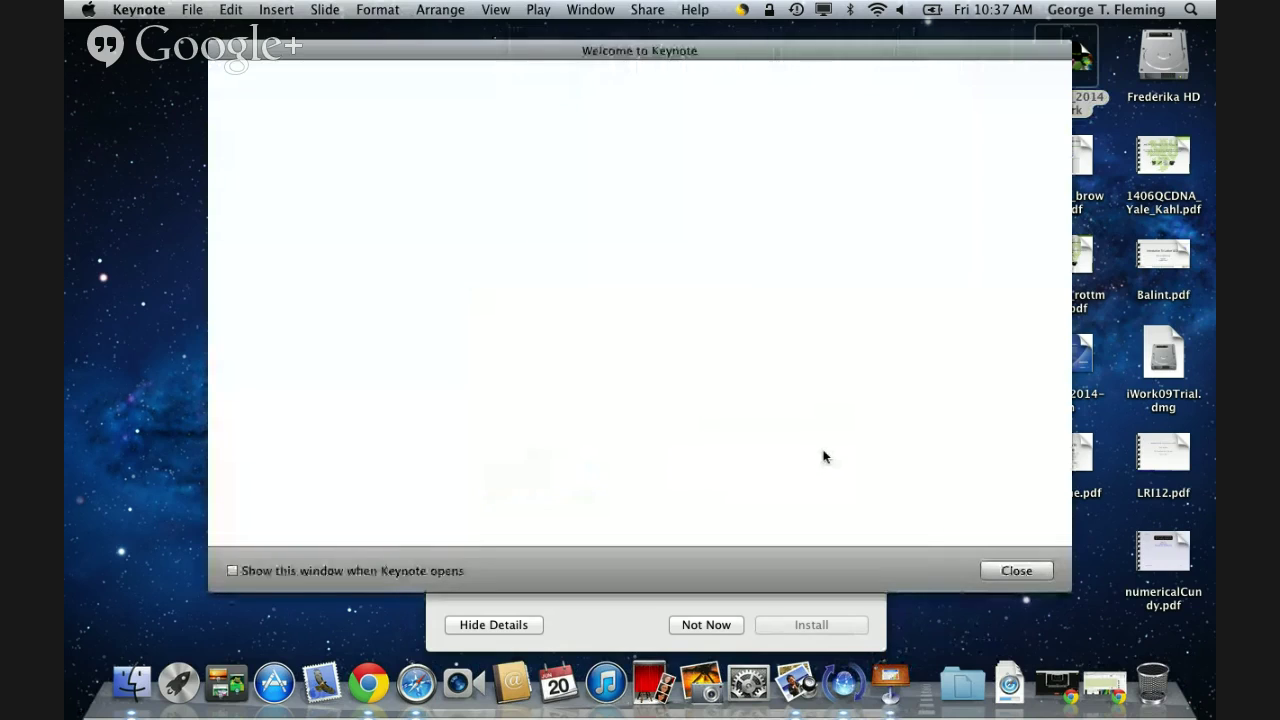
click(1040, 576)
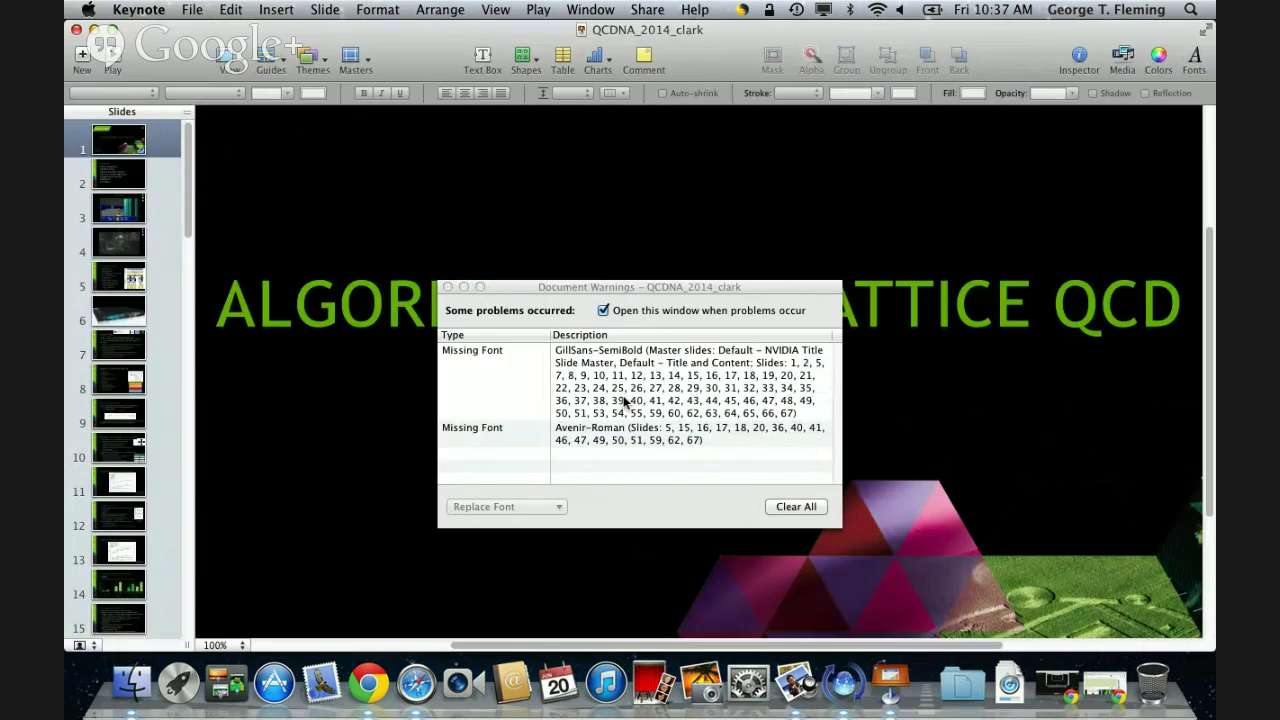
click(447, 287)
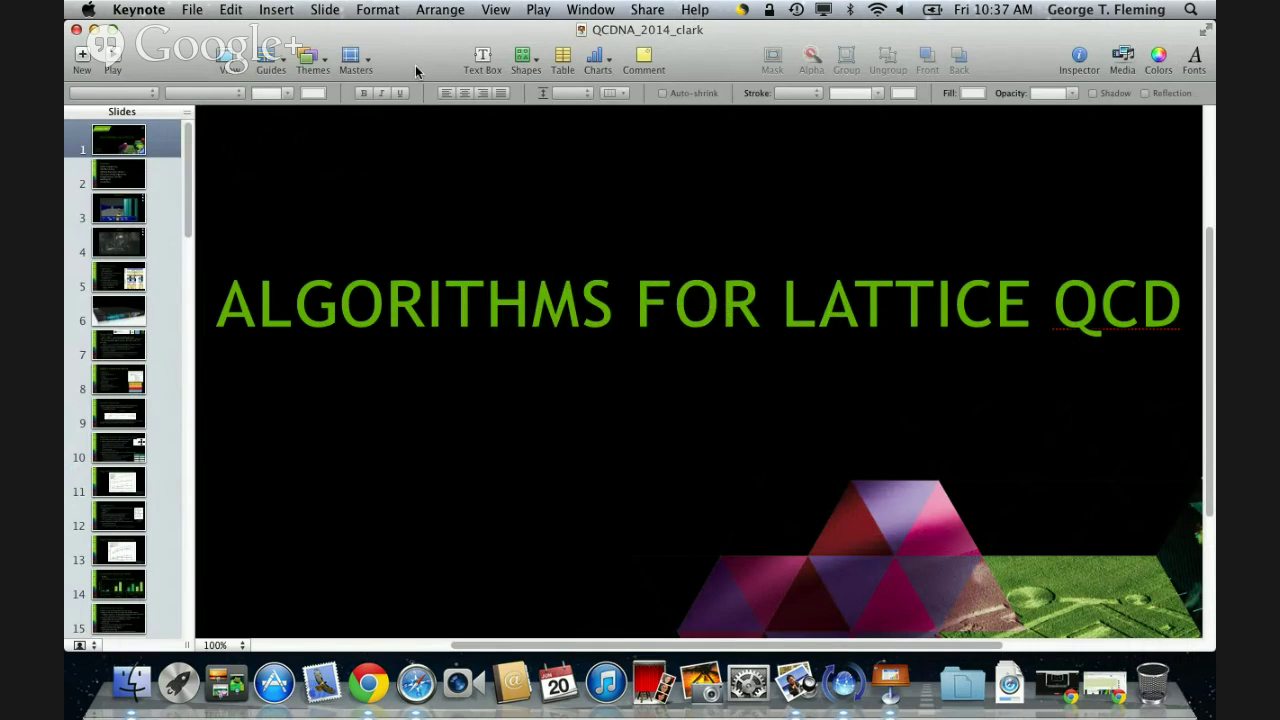
Play the presentation as a slideshow, advance to the Contents slide and exit the slideshow
click(372, 12)
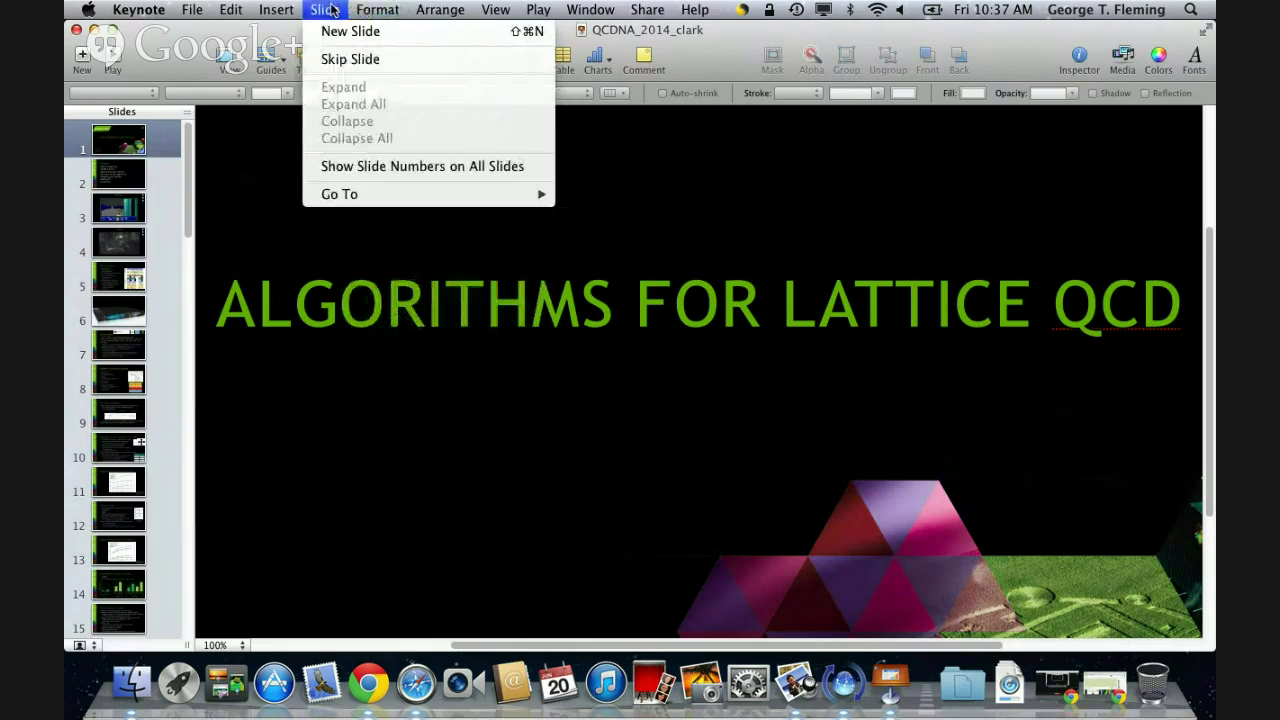
mouse_move(375, 10)
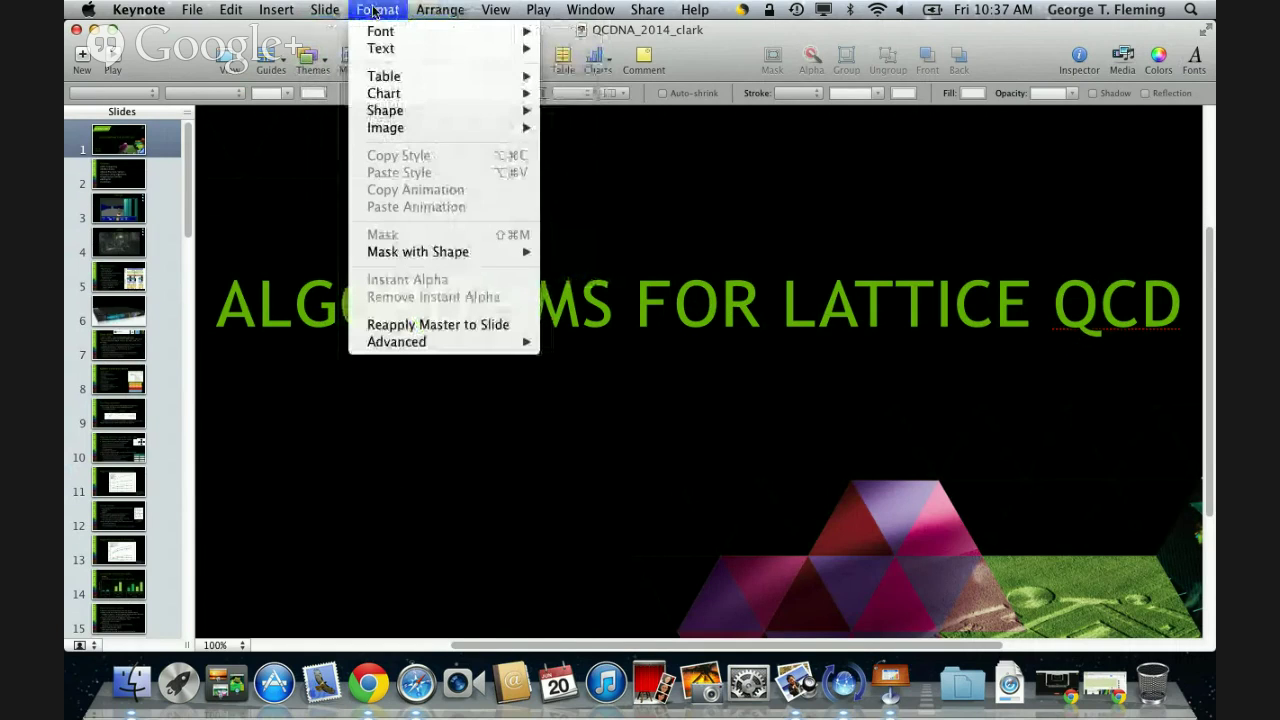
mouse_move(496, 10)
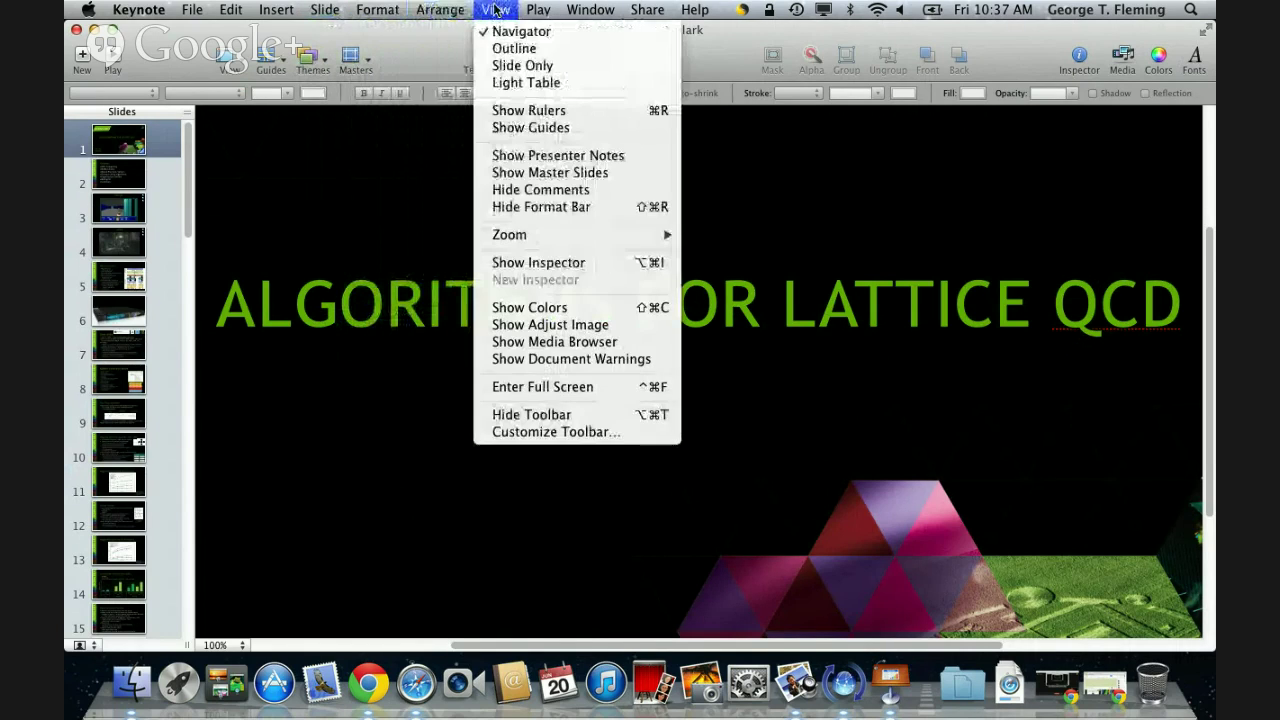
mouse_move(536, 10)
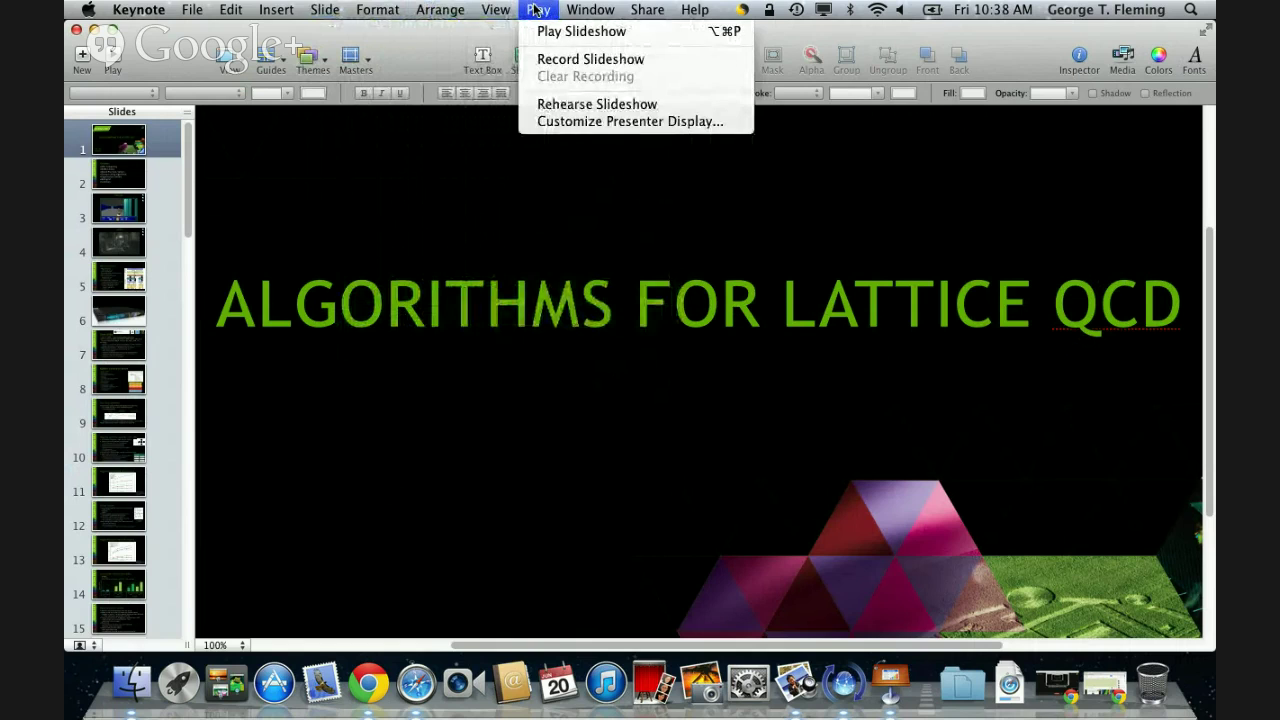
click(538, 33)
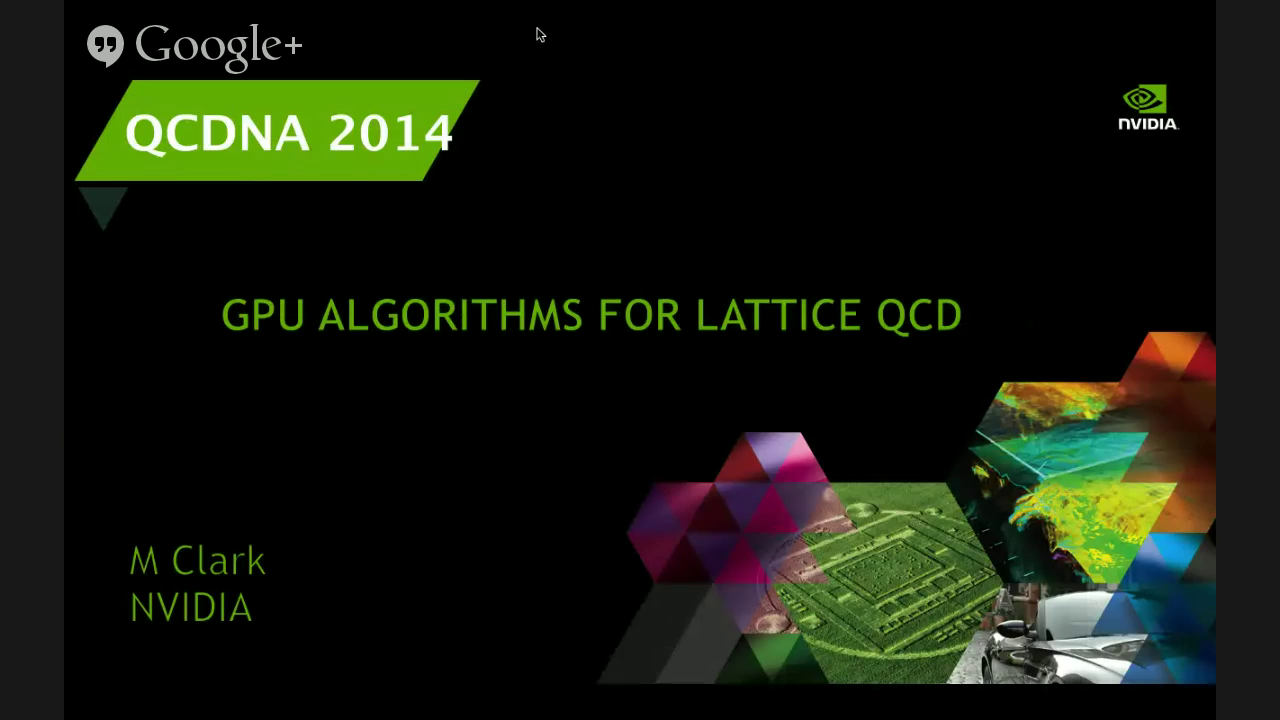
click(684, 332)
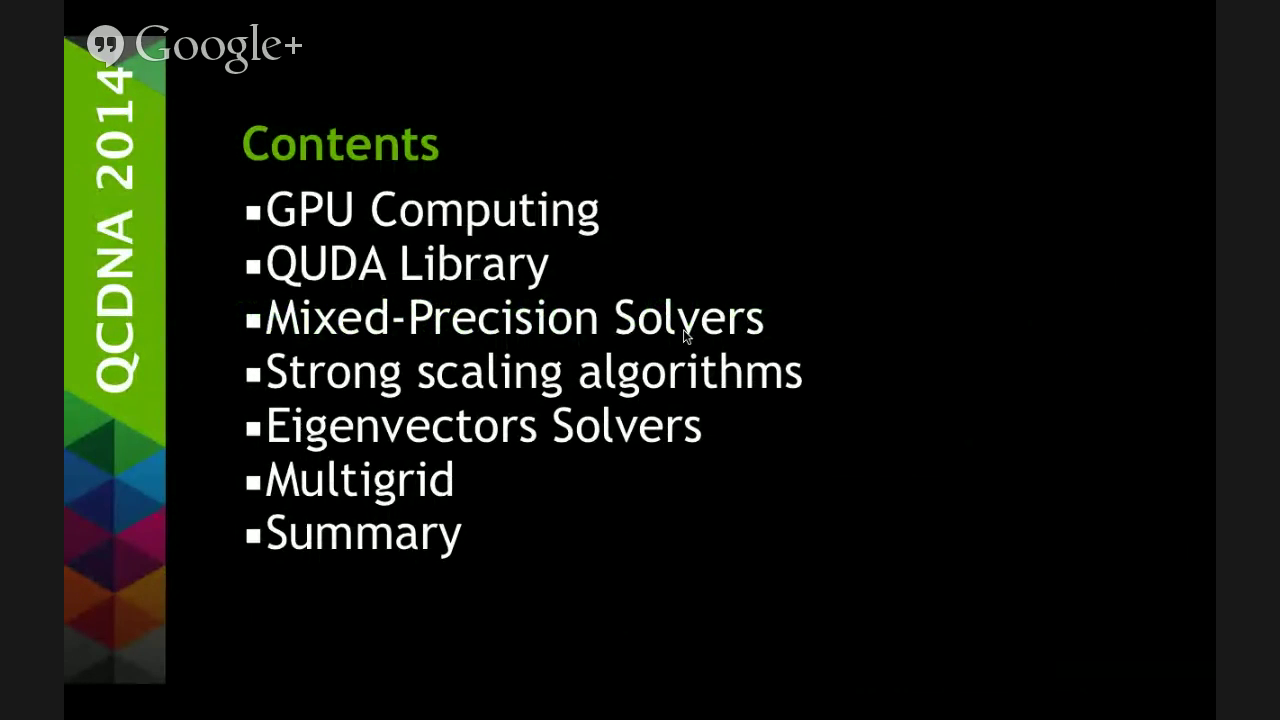
key(Escape)
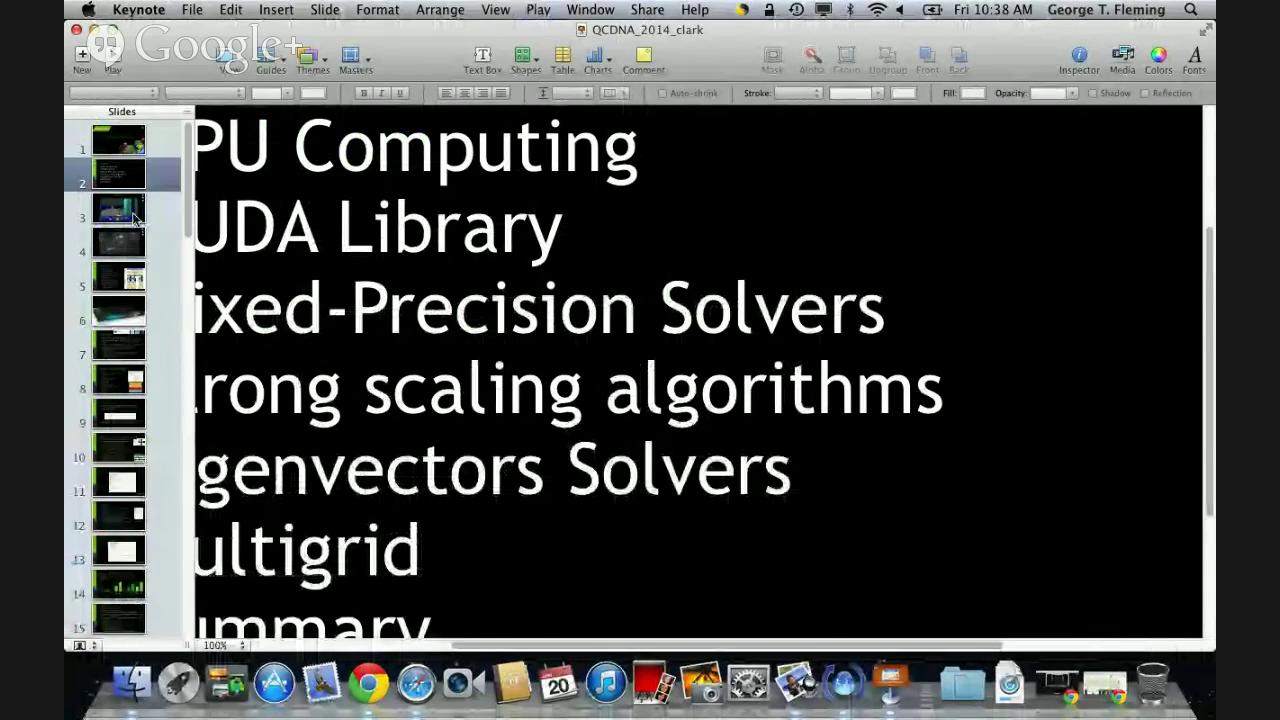
Look through the slide thumbnails towards the end of the deck and check slides 57 to 67 one by one
scroll(140, 248, down, 1)
scroll(140, 248, down, 20)
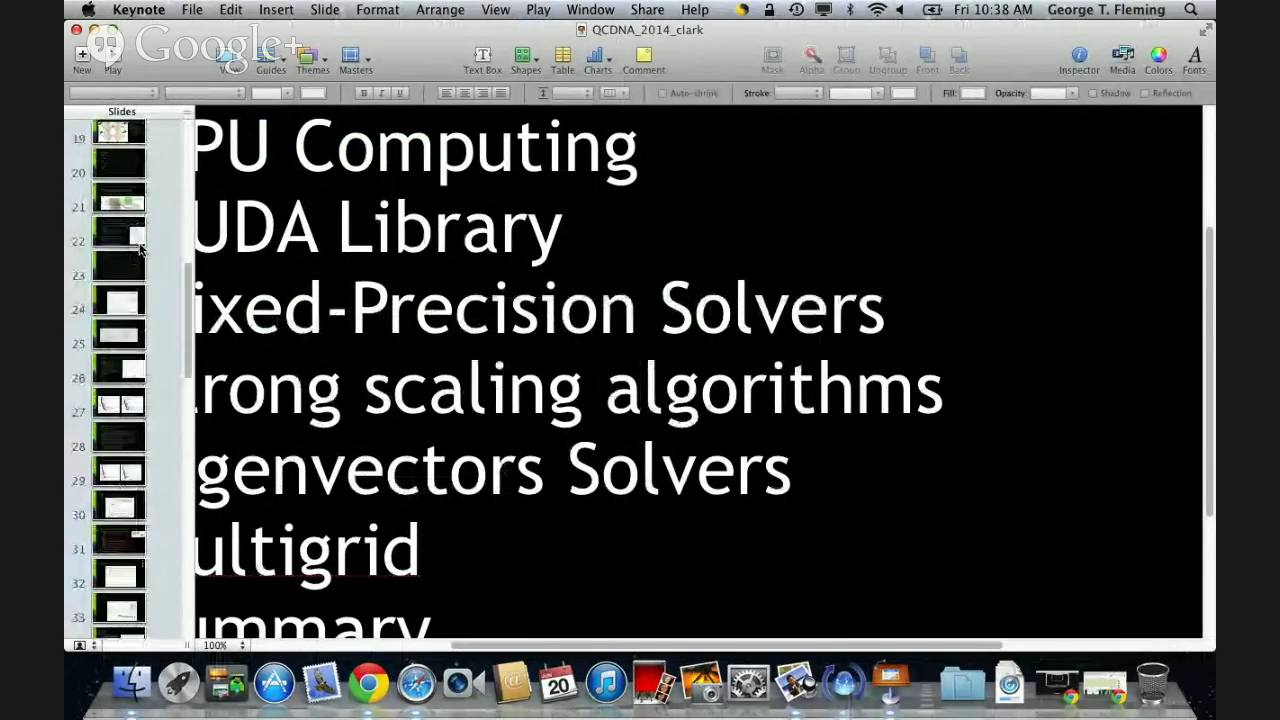
scroll(140, 248, down, 2)
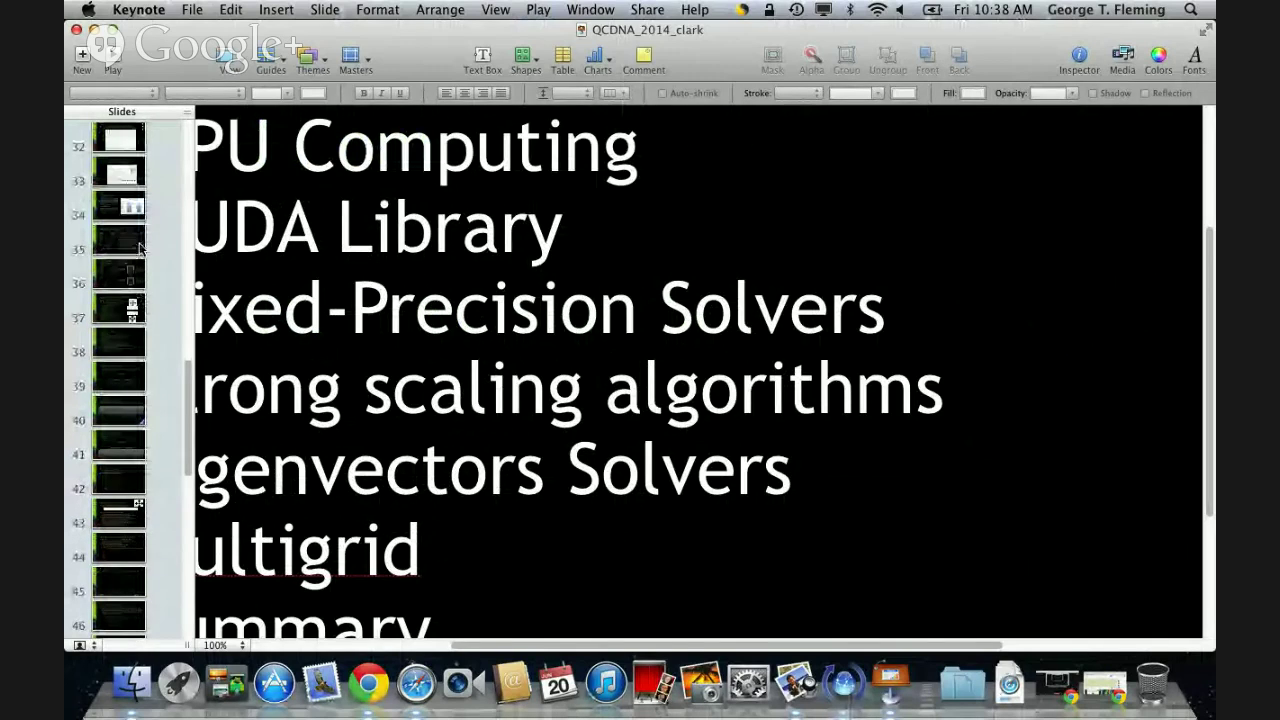
scroll(140, 248, down, 8)
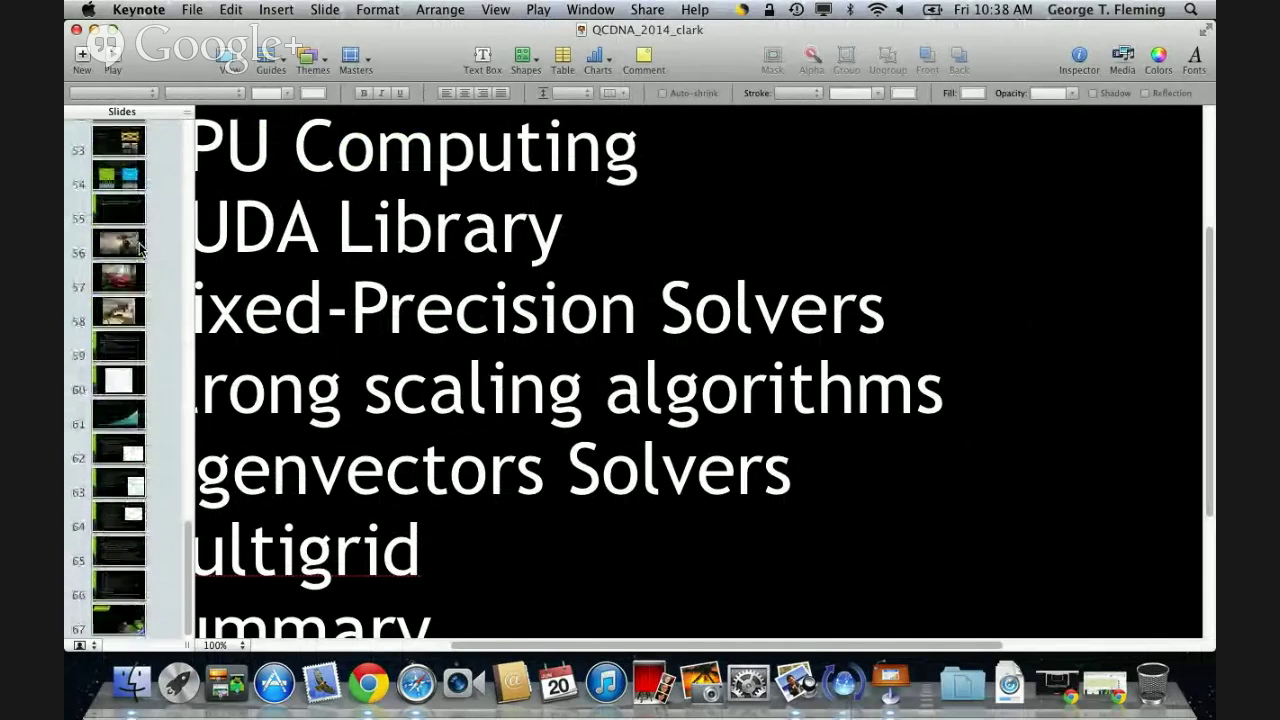
click(122, 316)
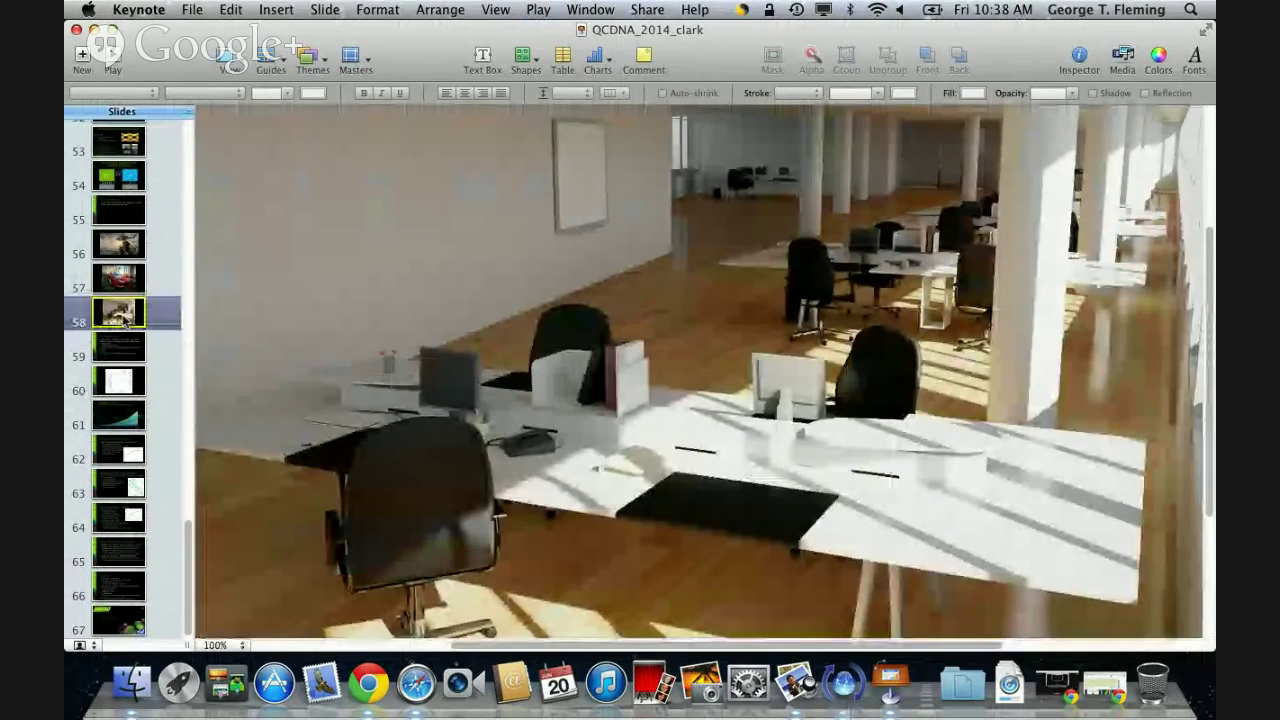
key(Up)
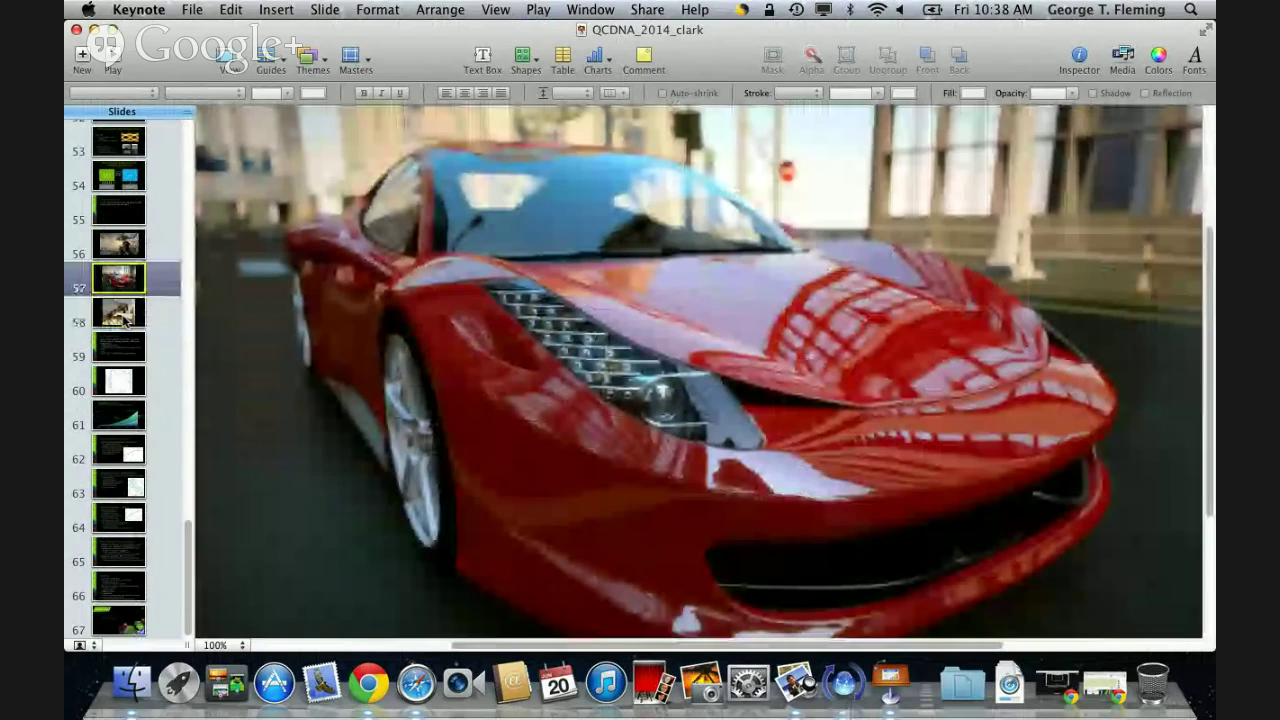
key(Down)
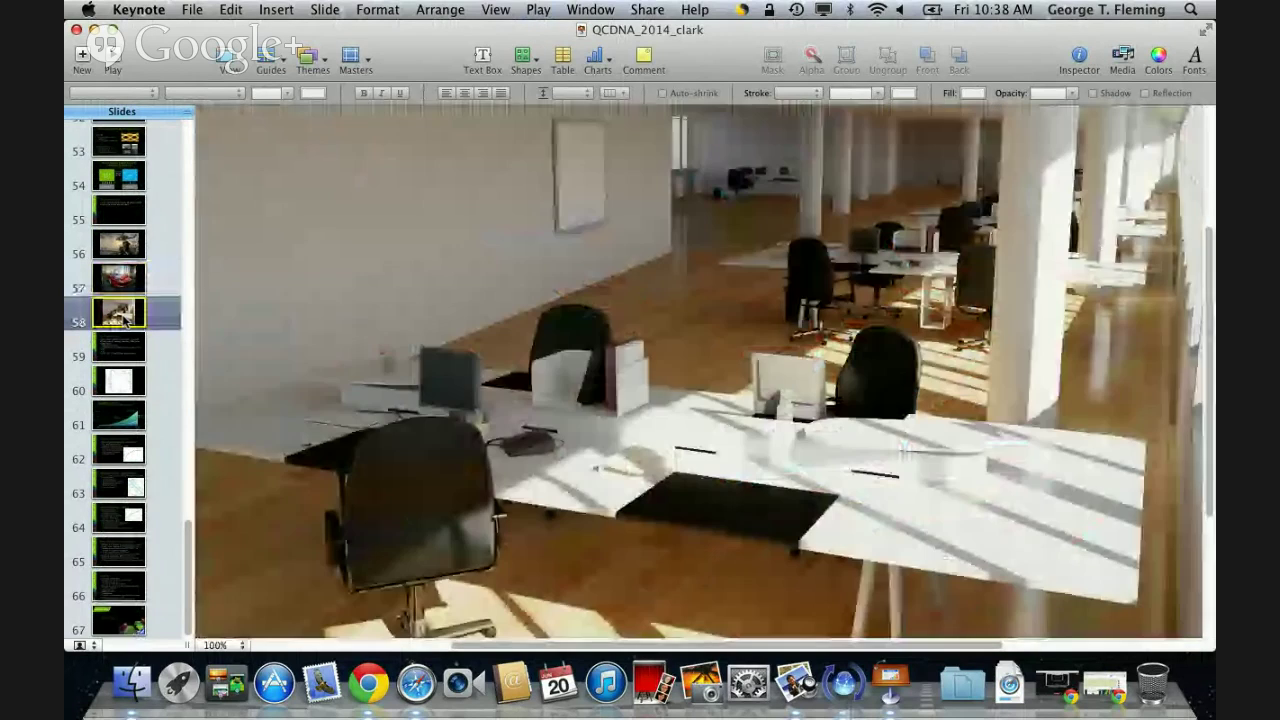
key(Down)
key(Down)
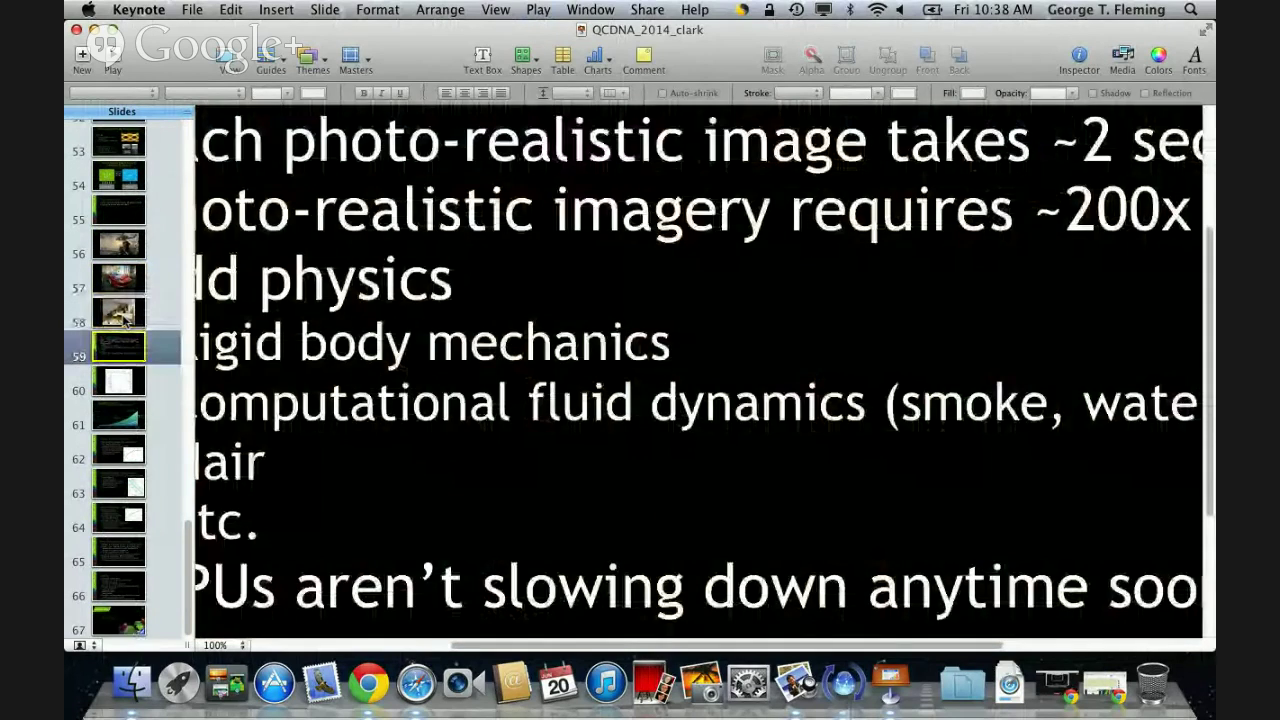
key(Down)
key(Down)
key(Down)
key(Down)
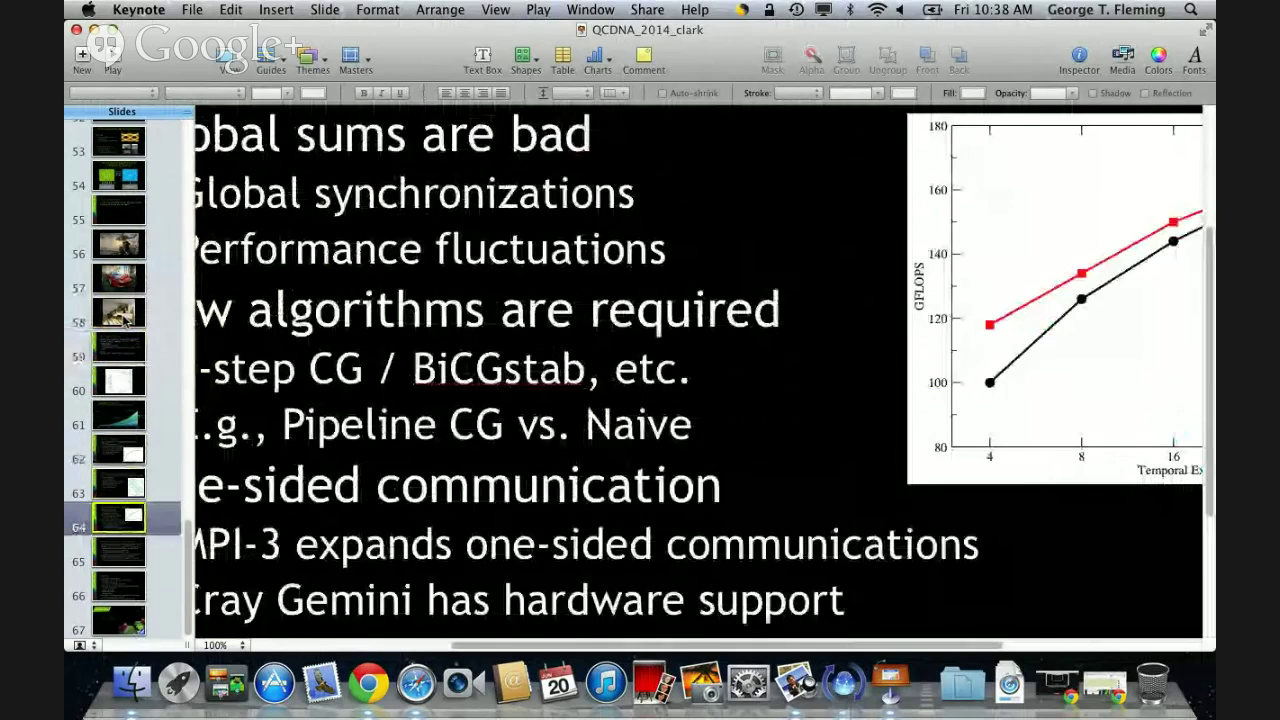
key(Down)
key(Down)
key(Down)
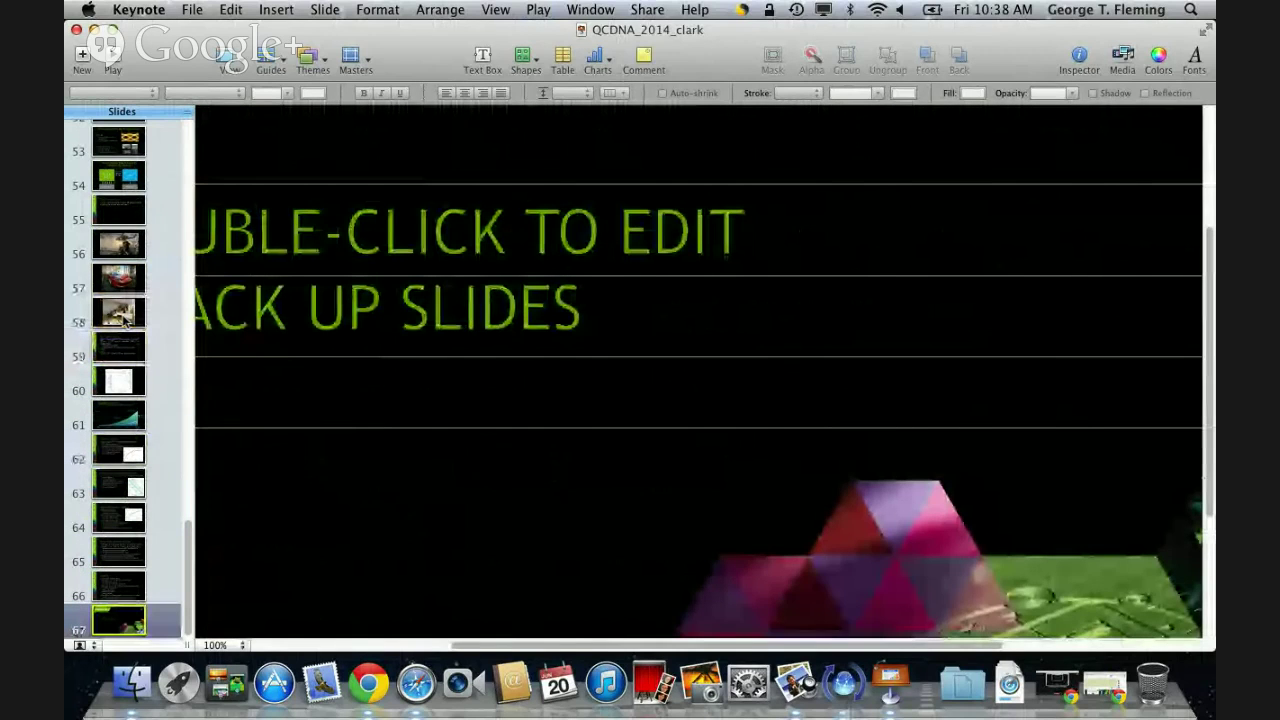
Start the slideshow from the title slide, advance one step and go back to the title slide
scroll(154, 177, up, 20)
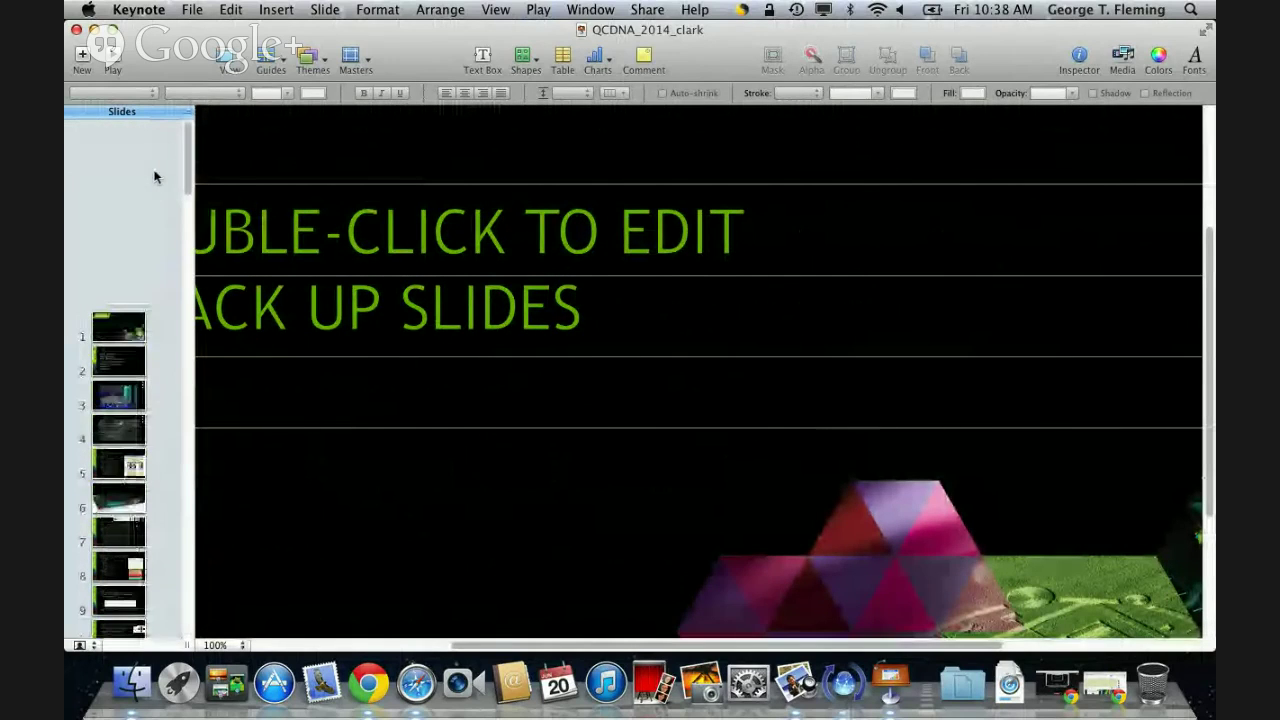
click(128, 152)
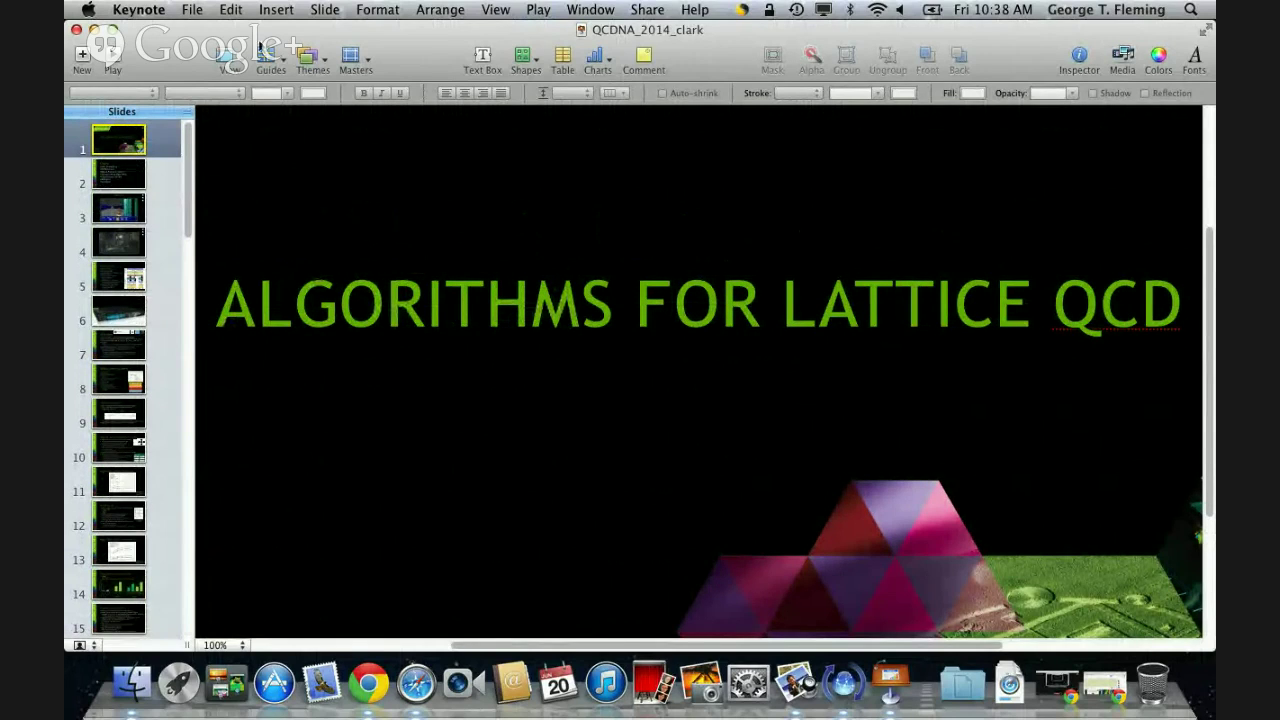
click(121, 57)
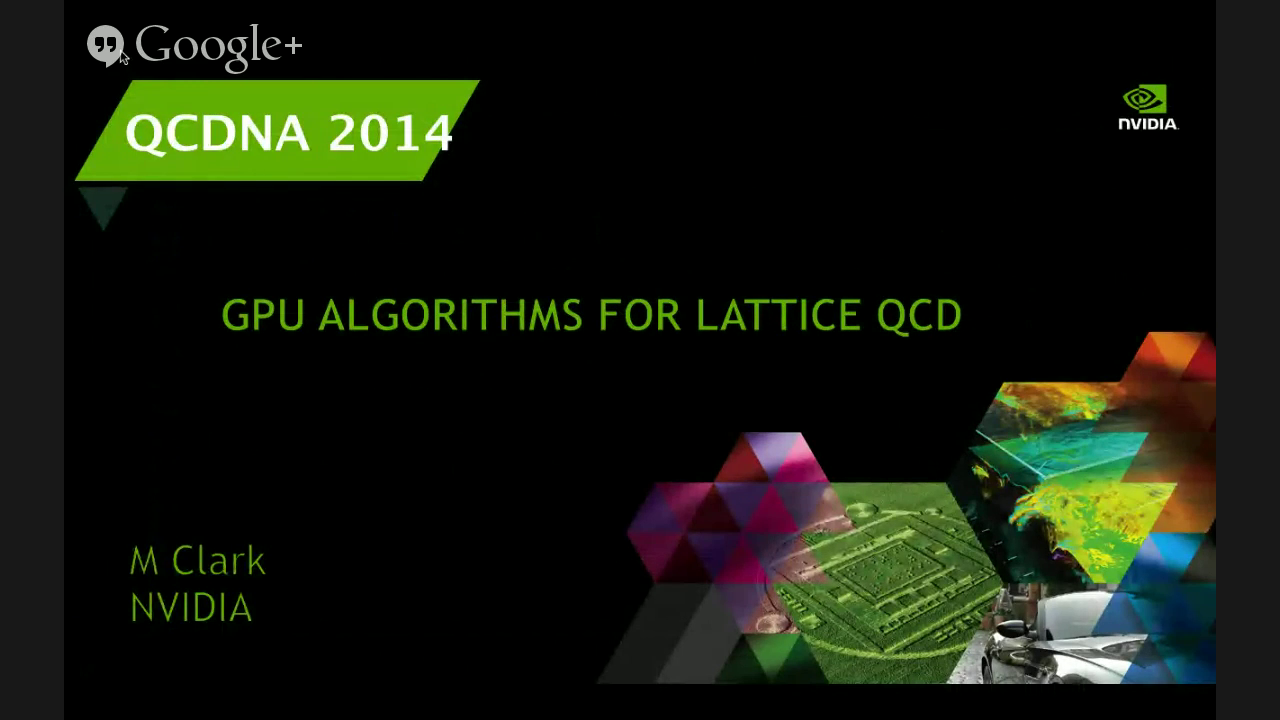
key(Right)
key(Left)
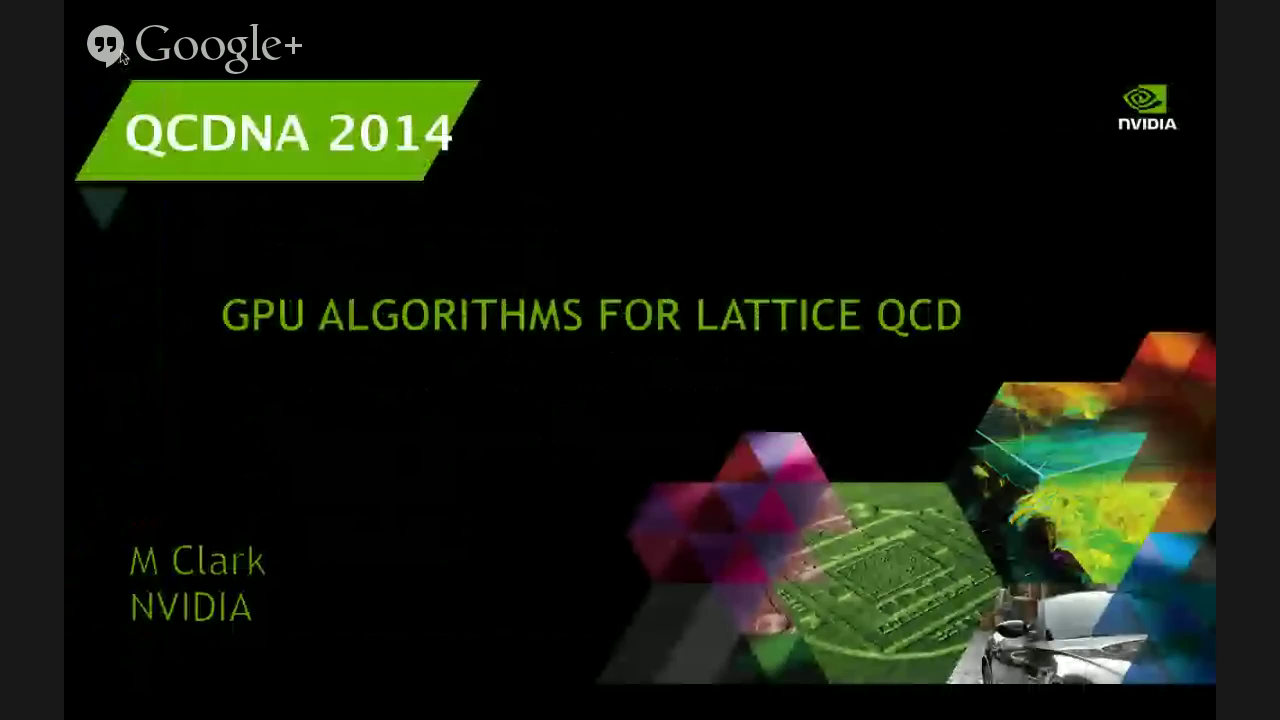